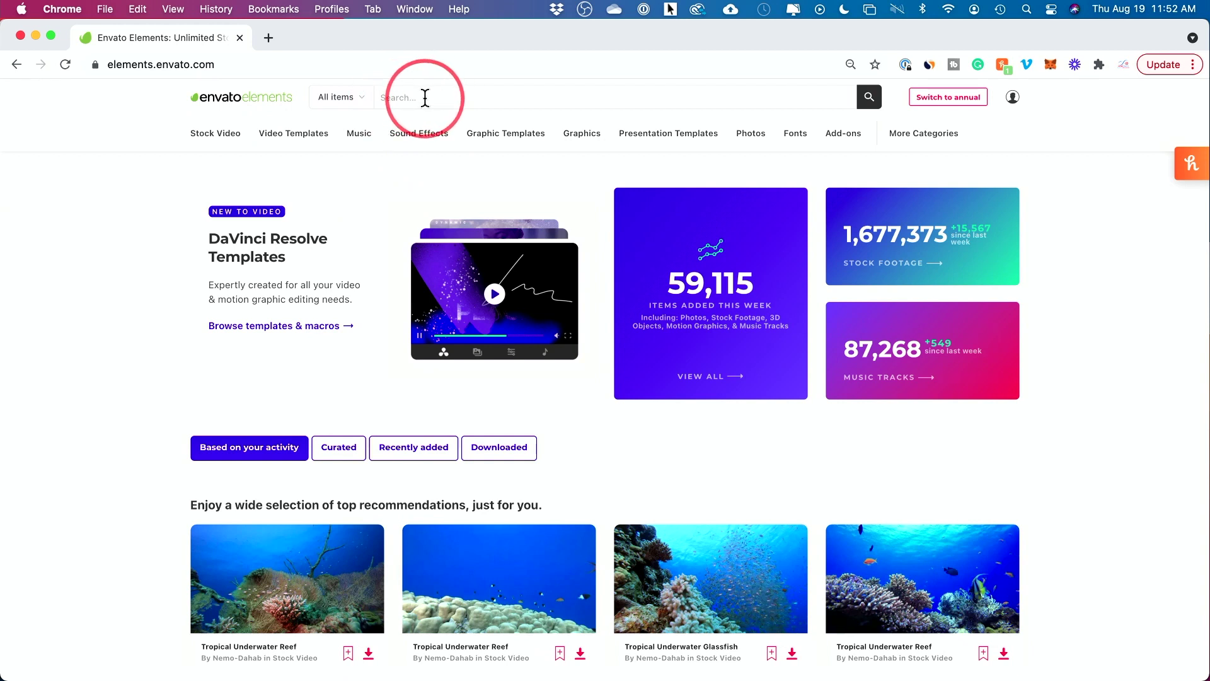
pyautogui.write('eo intro')
pyautogui.press('Return')
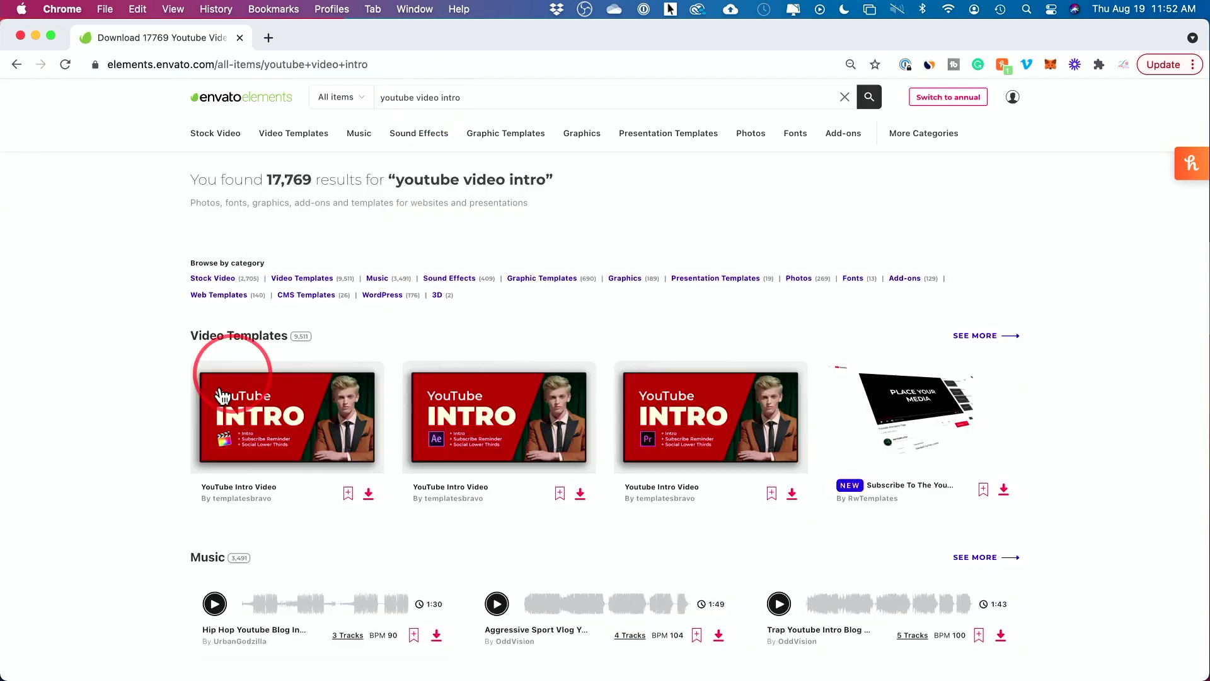
pyautogui.scroll(-2, 166, 361)
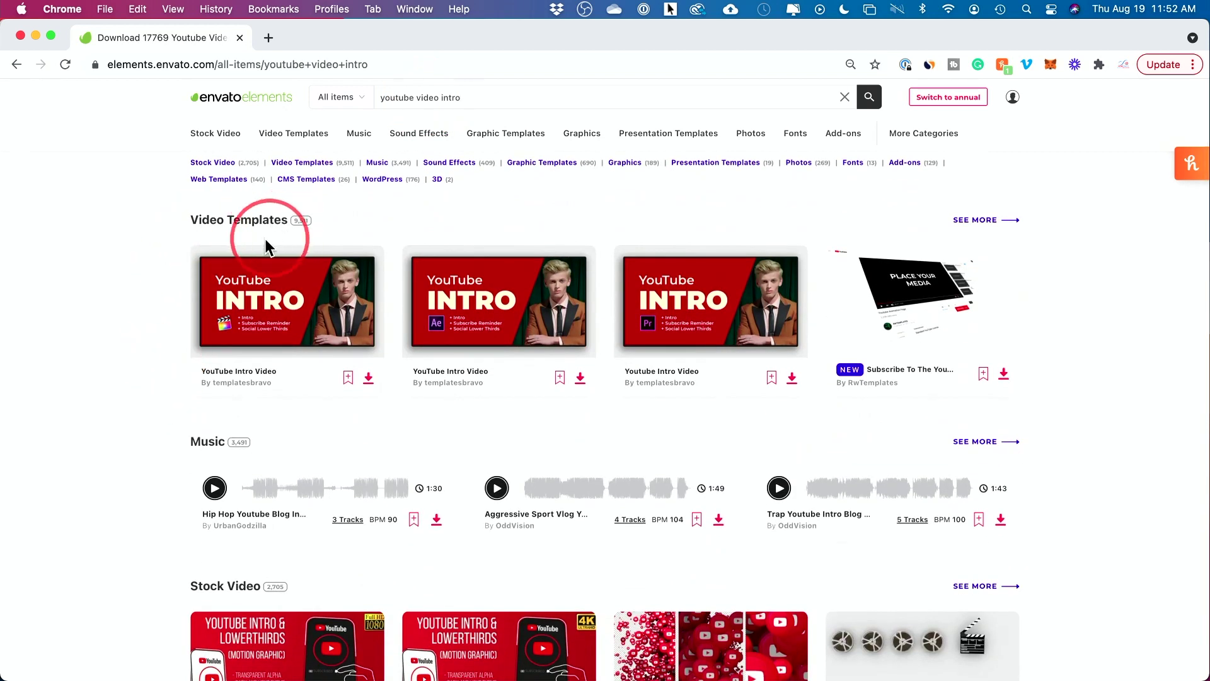
pyautogui.scroll(-2, 87, 332)
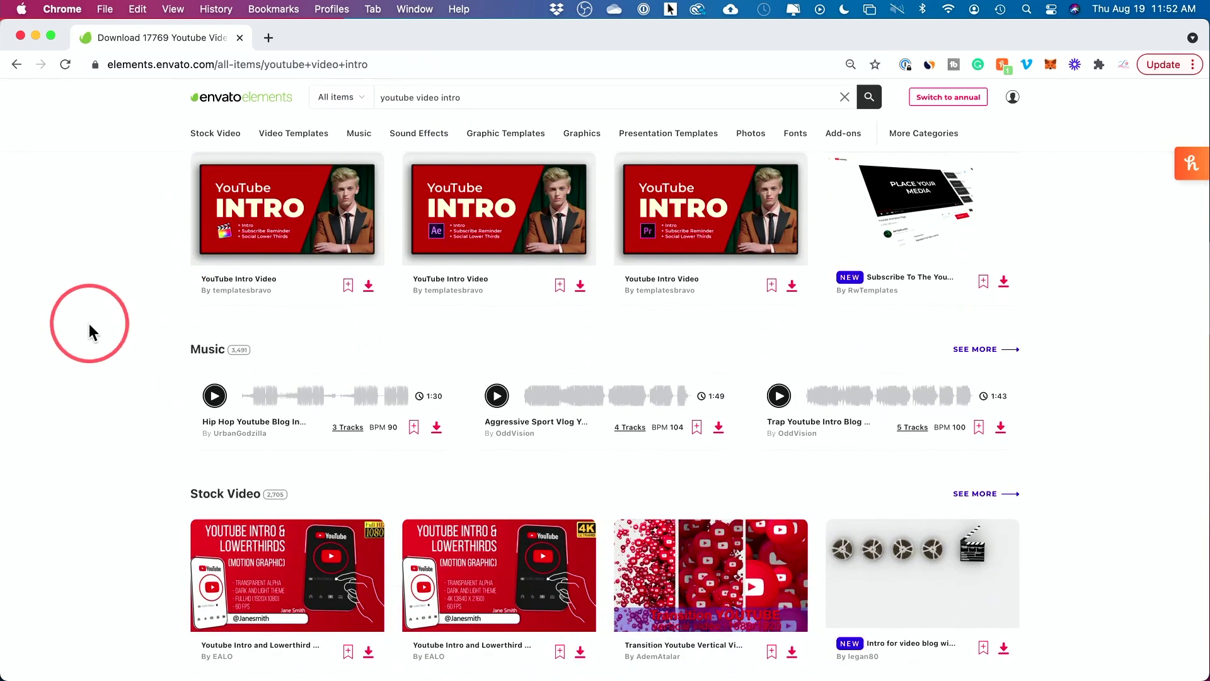
pyautogui.scroll(1, 98, 392)
pyautogui.scroll(-1, 54, 236)
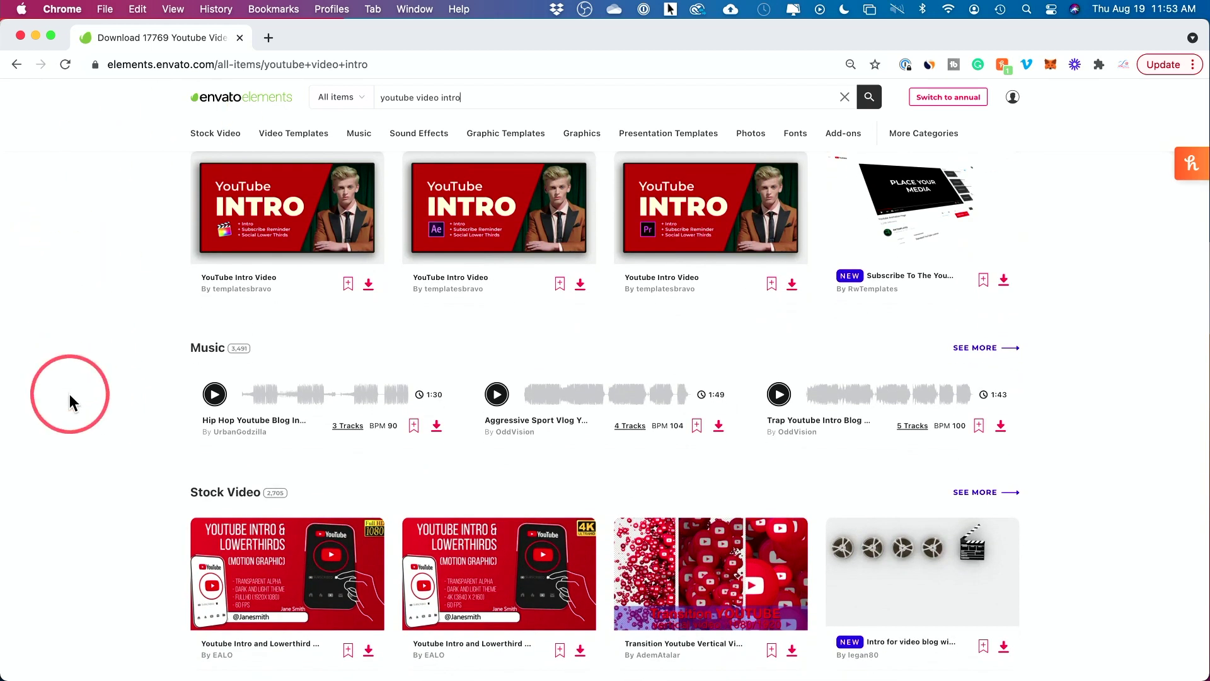
pyautogui.scroll(-2, 69, 394)
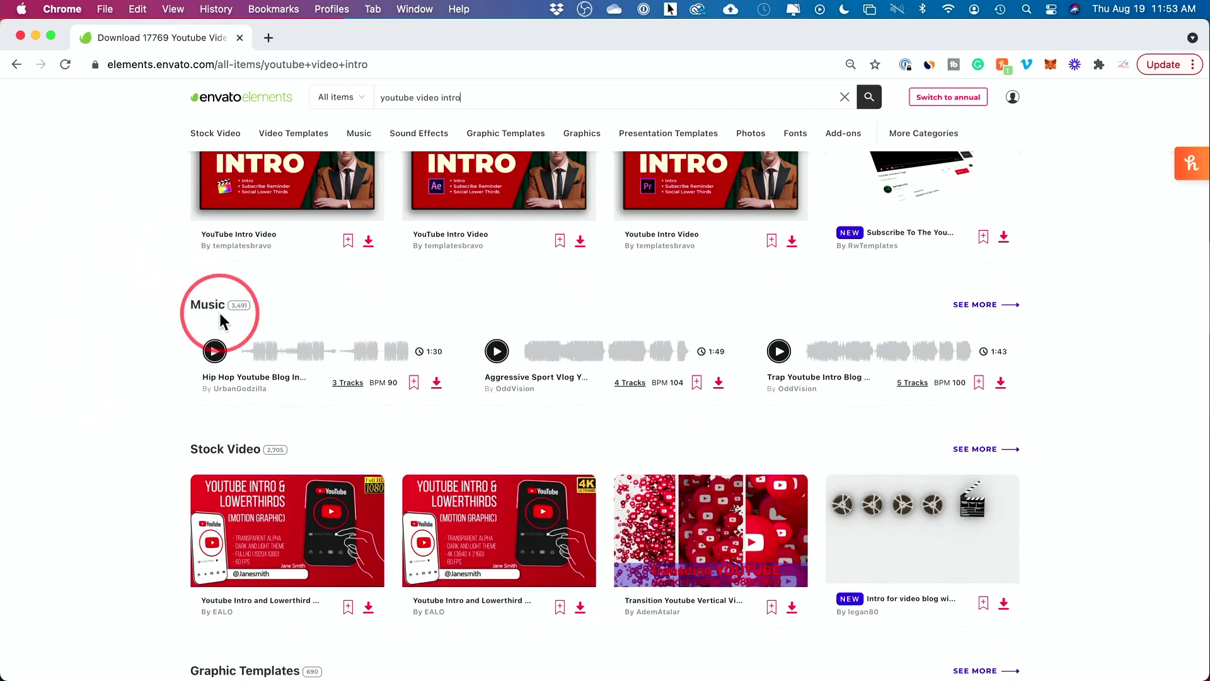
pyautogui.scroll(-6, 138, 341)
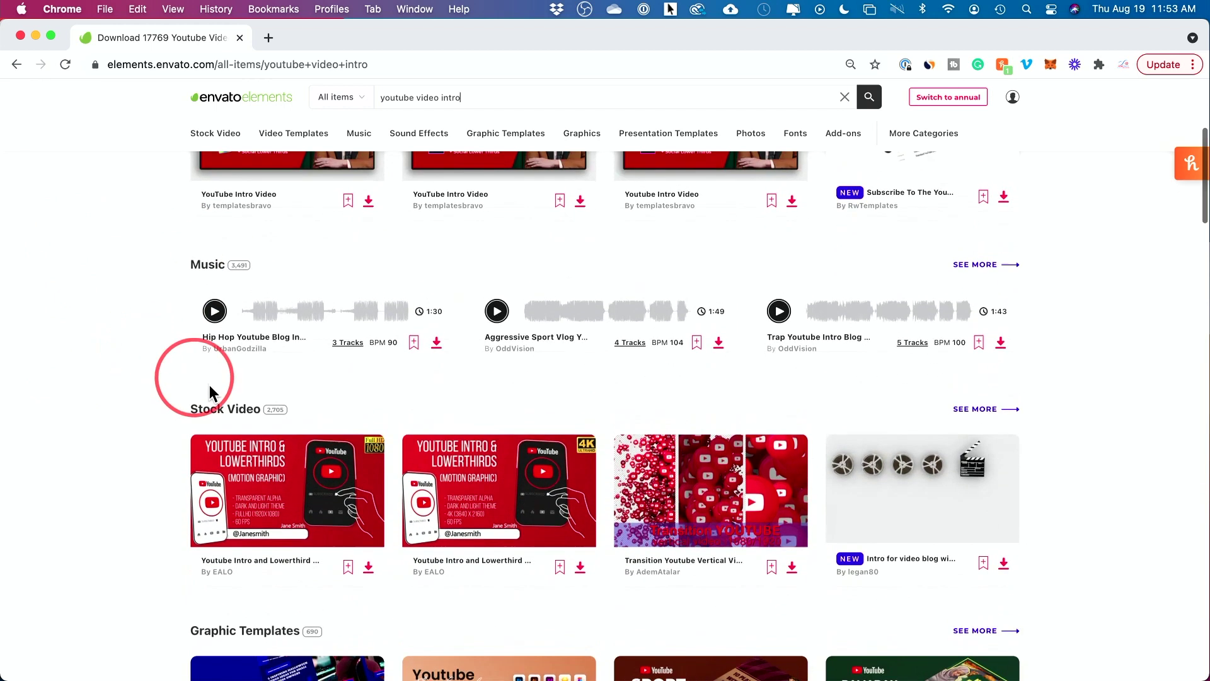
pyautogui.scroll(-12, 153, 398)
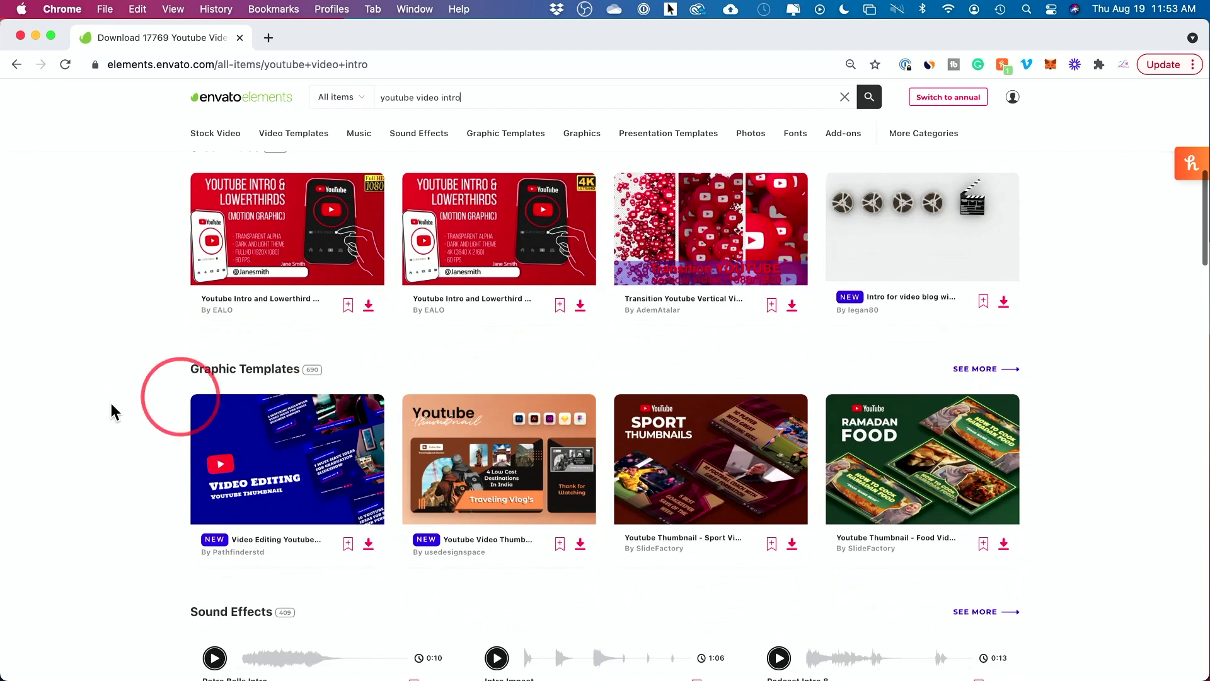
pyautogui.scroll(15, 51, 435)
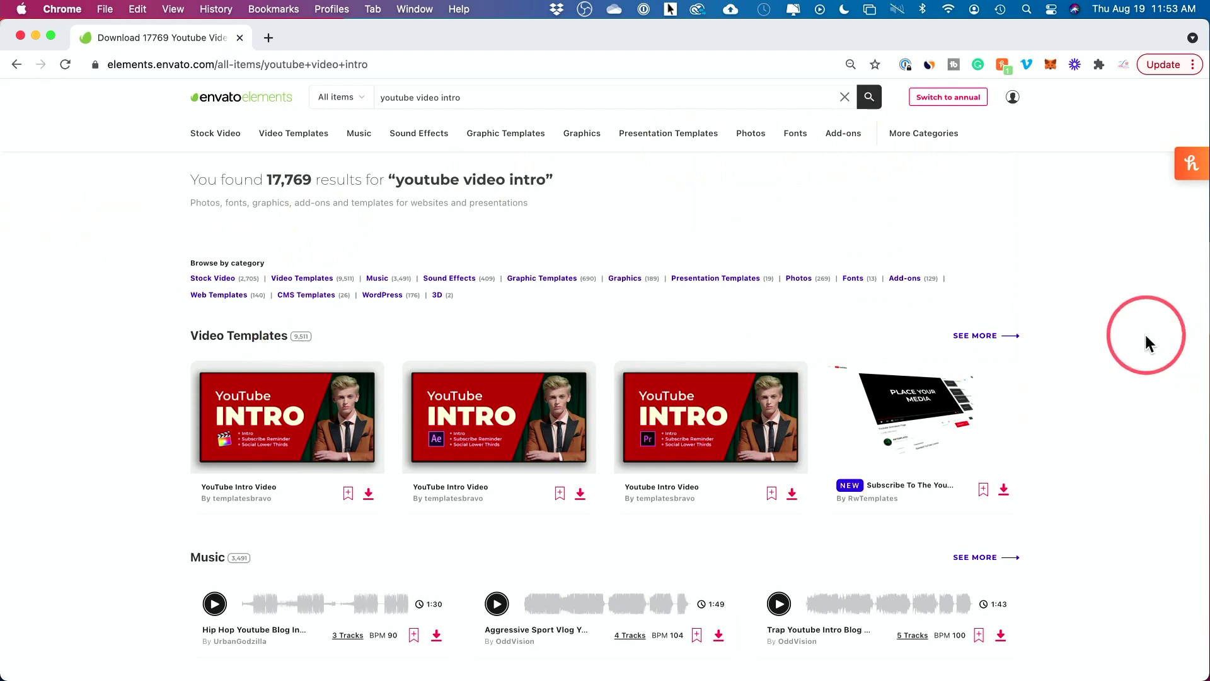
pyautogui.click(970, 345)
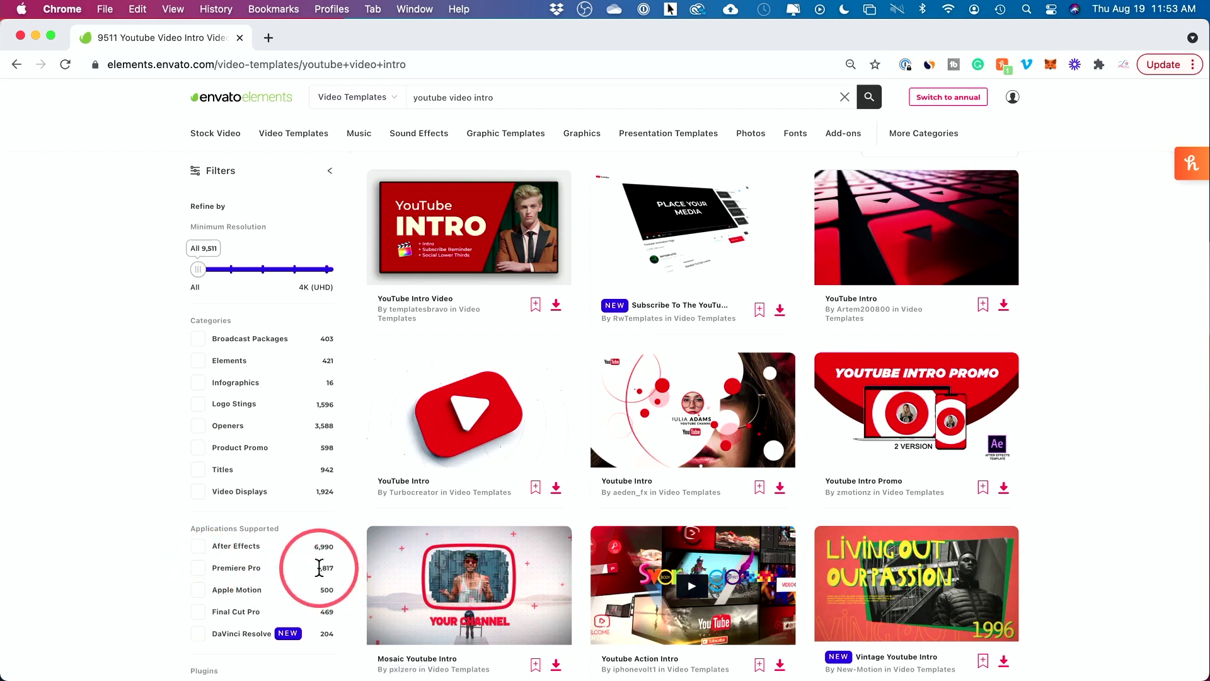
# - Filter the YouTube intro templates to Premiere Pro support and open the YouTube Intro template
pyautogui.click(200, 570)
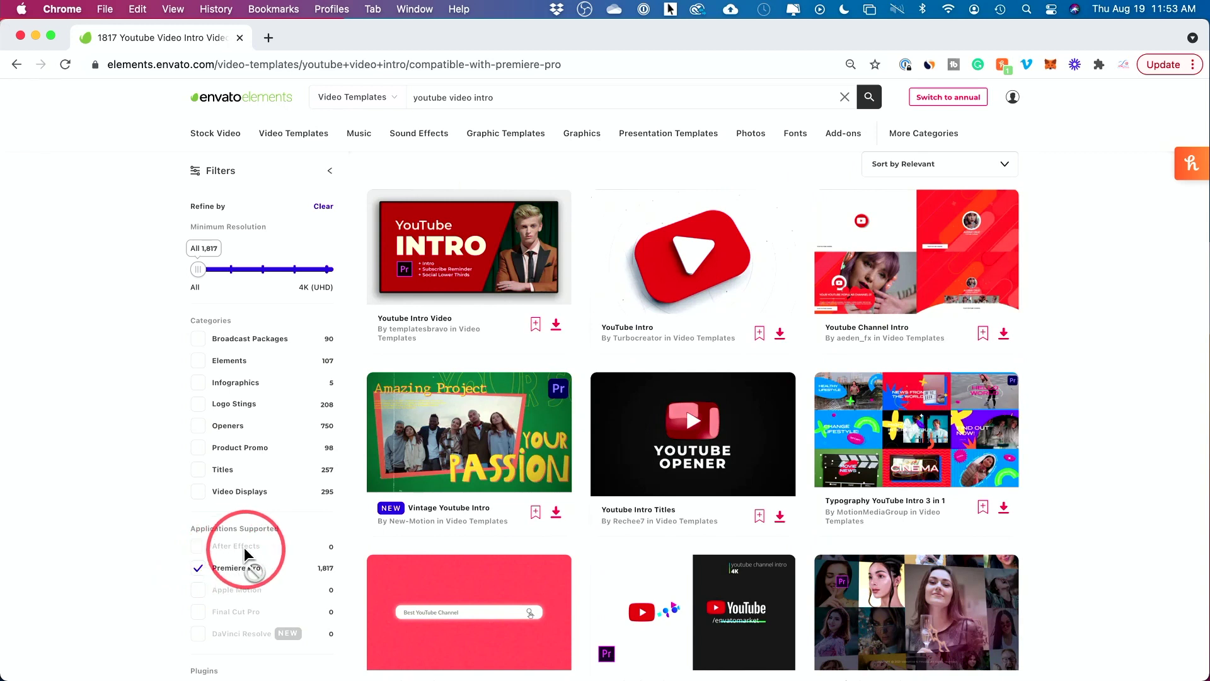
pyautogui.scroll(-2, 244, 548)
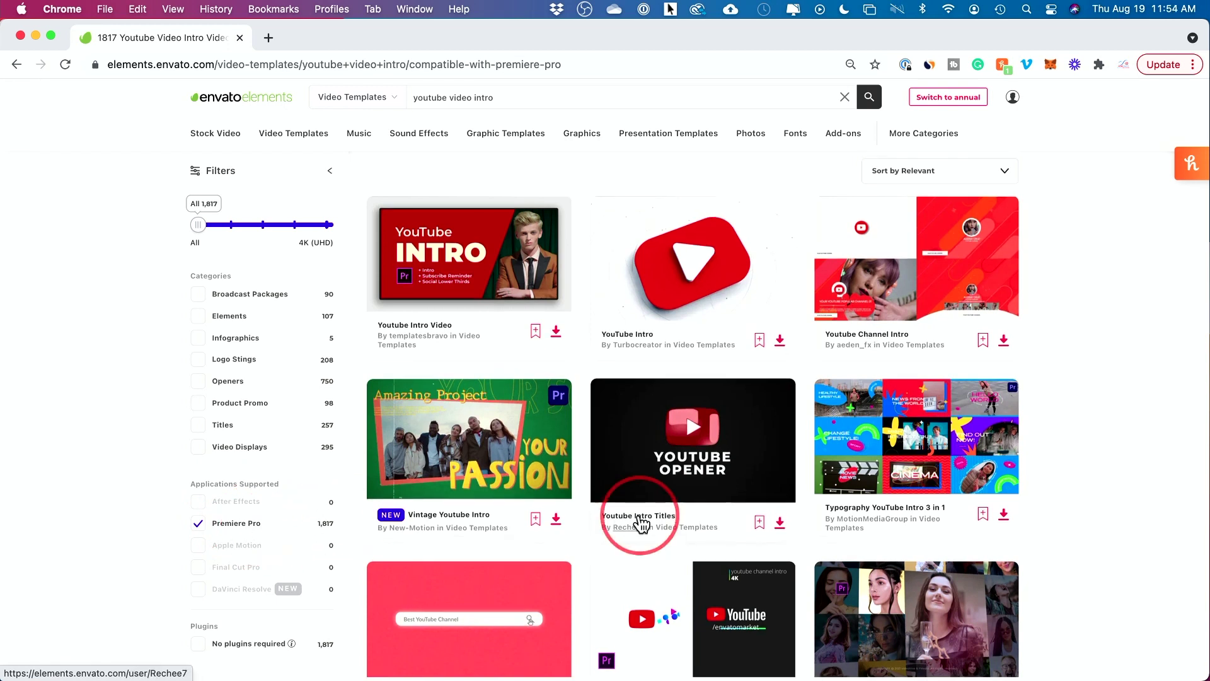
pyautogui.moveTo(477, 326)
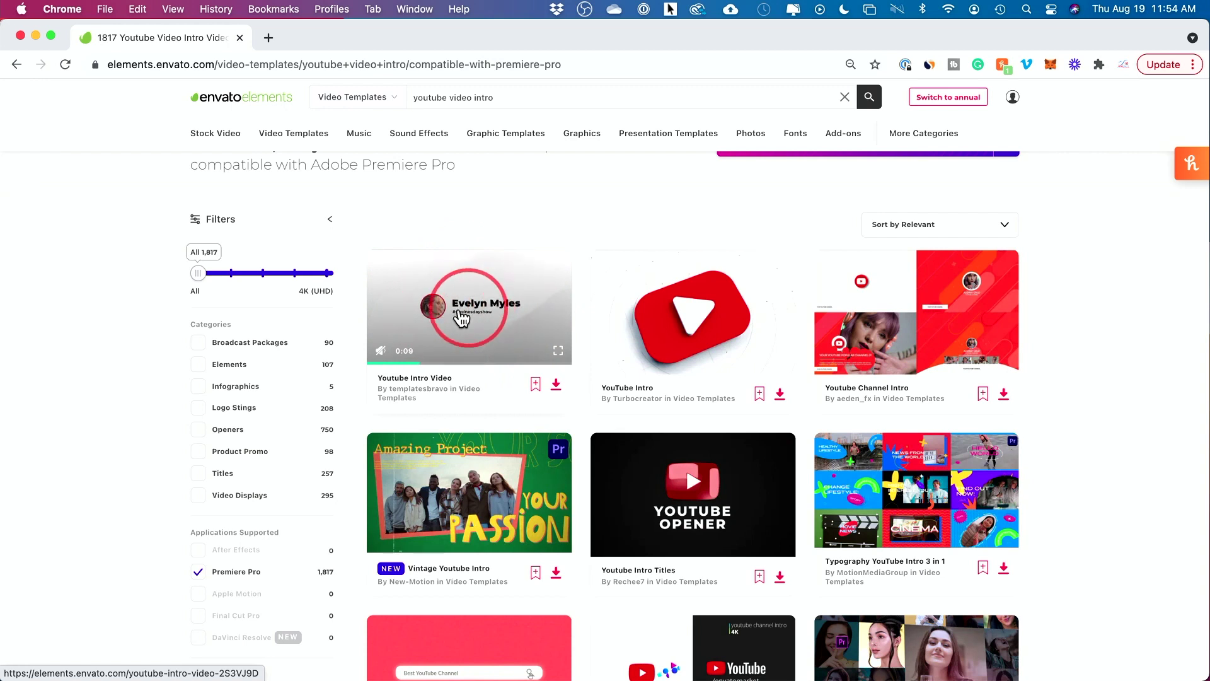
pyautogui.moveTo(656, 329)
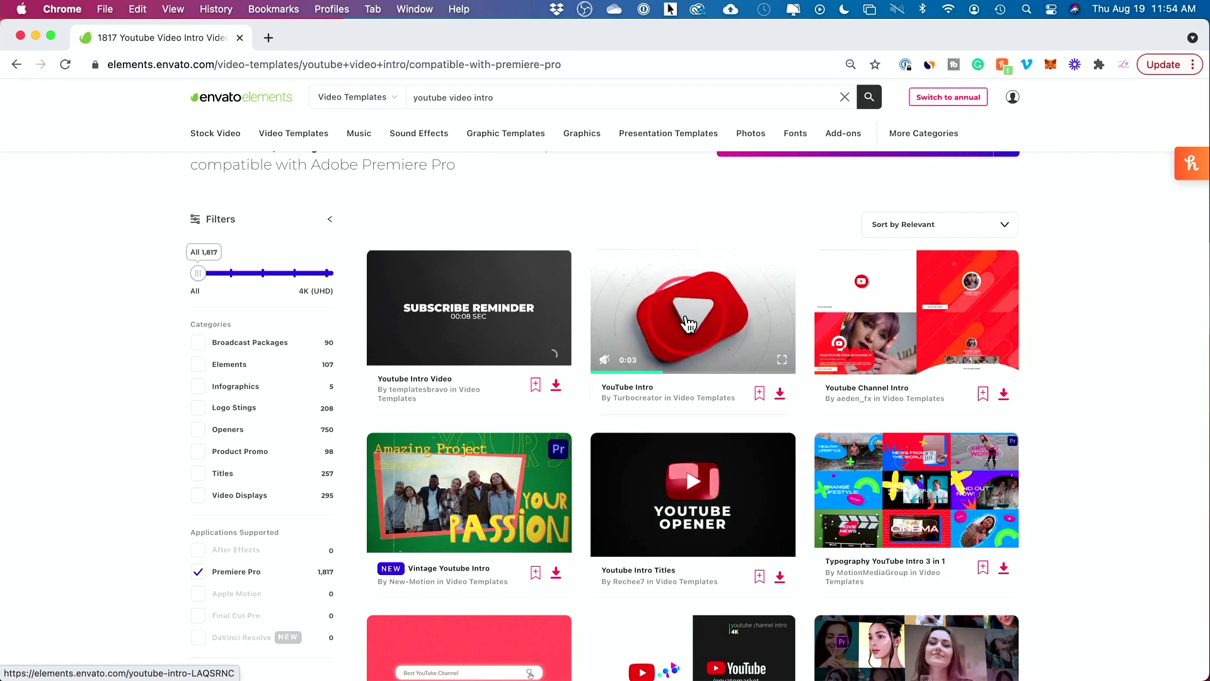
pyautogui.click(651, 299)
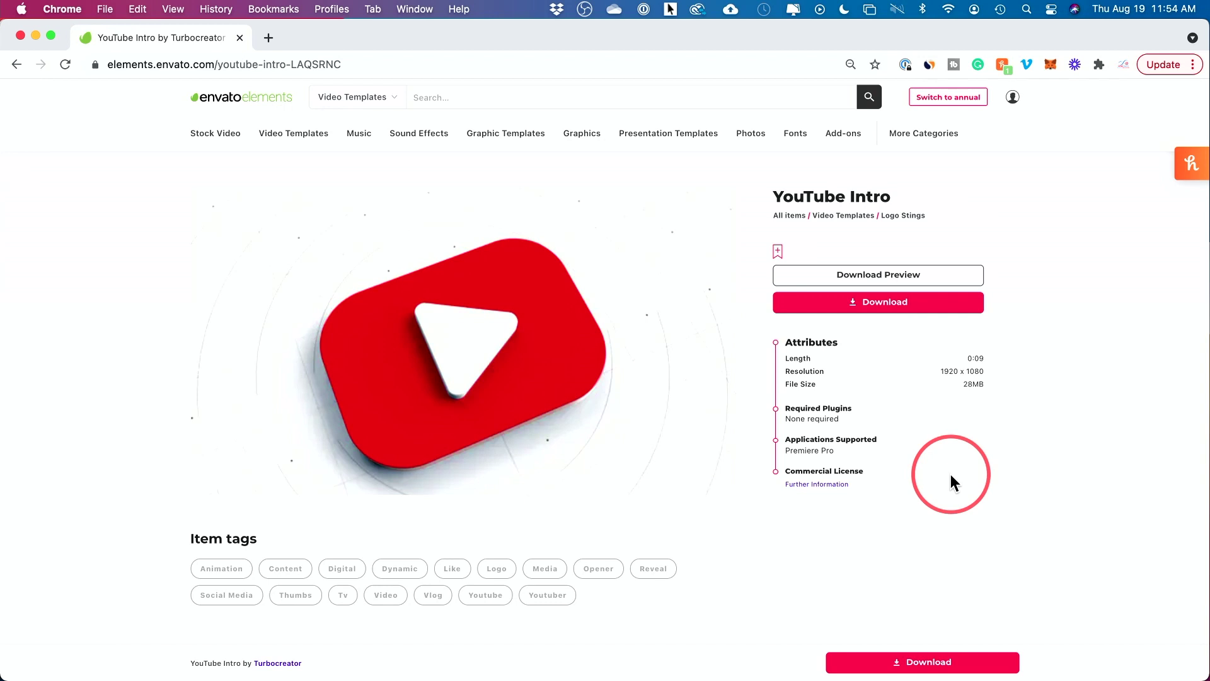
# - Scroll through the YouTube Intro template's item page to review its details
pyautogui.scroll(-3, 987, 491)
pyautogui.scroll(-2, 988, 488)
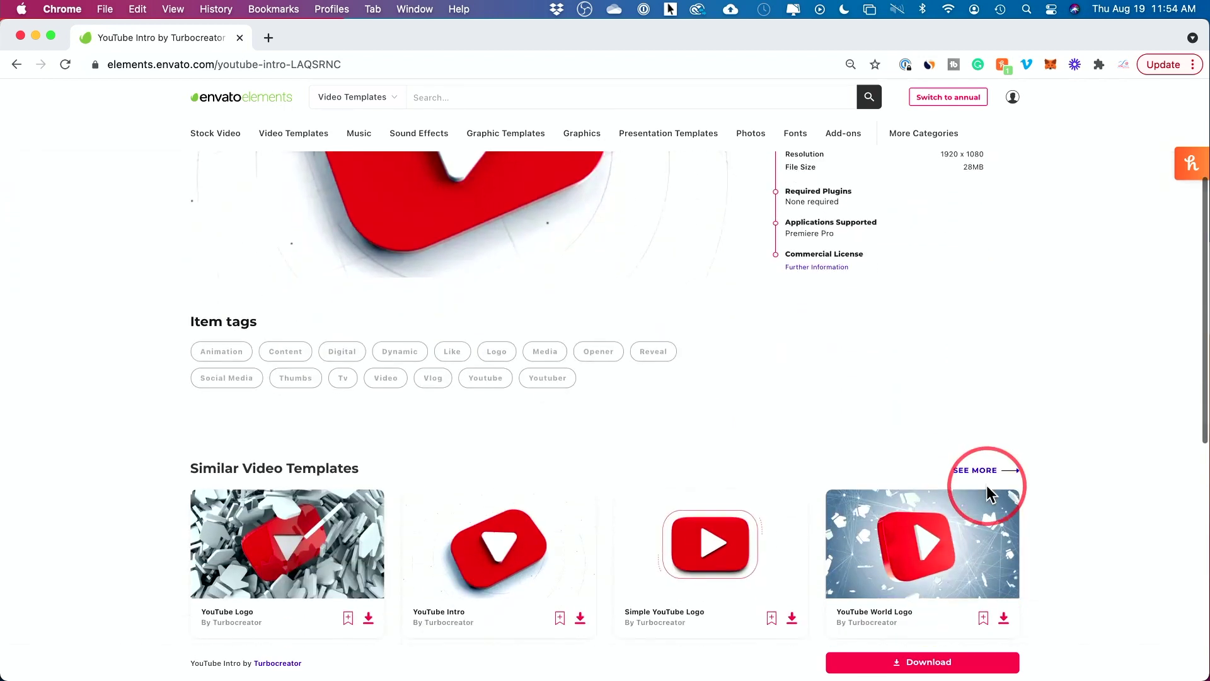
pyautogui.scroll(4, 987, 486)
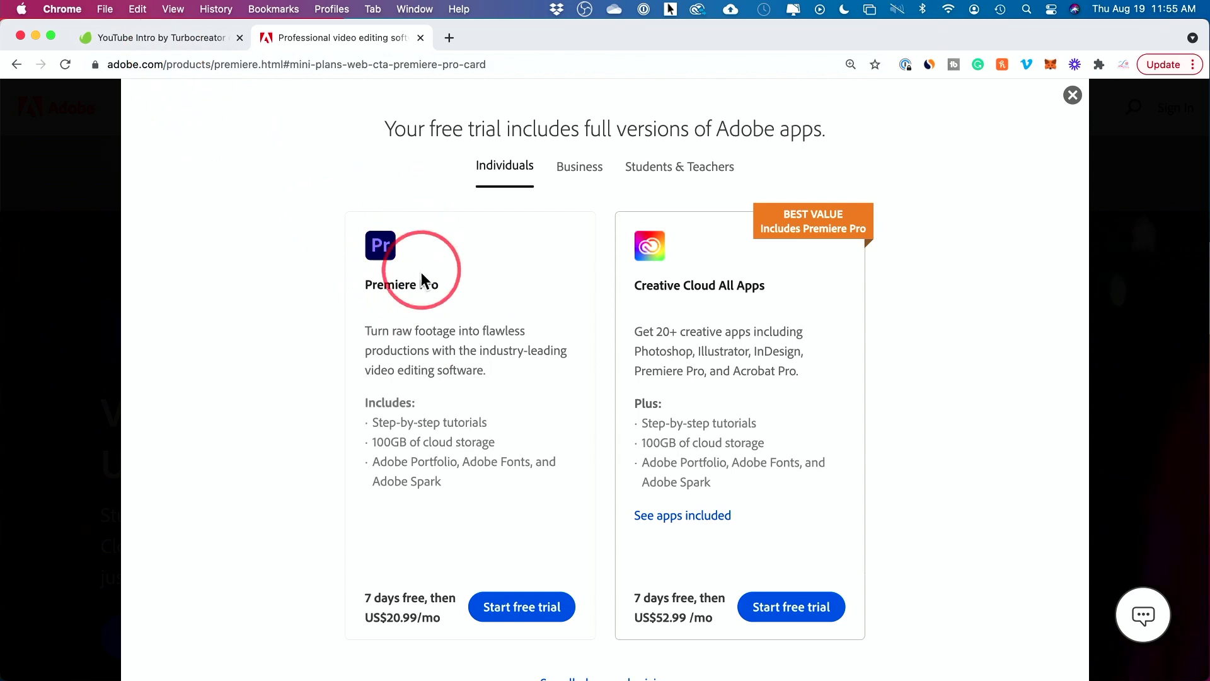
pyautogui.moveTo(365, 285); pyautogui.dragTo(460, 285)
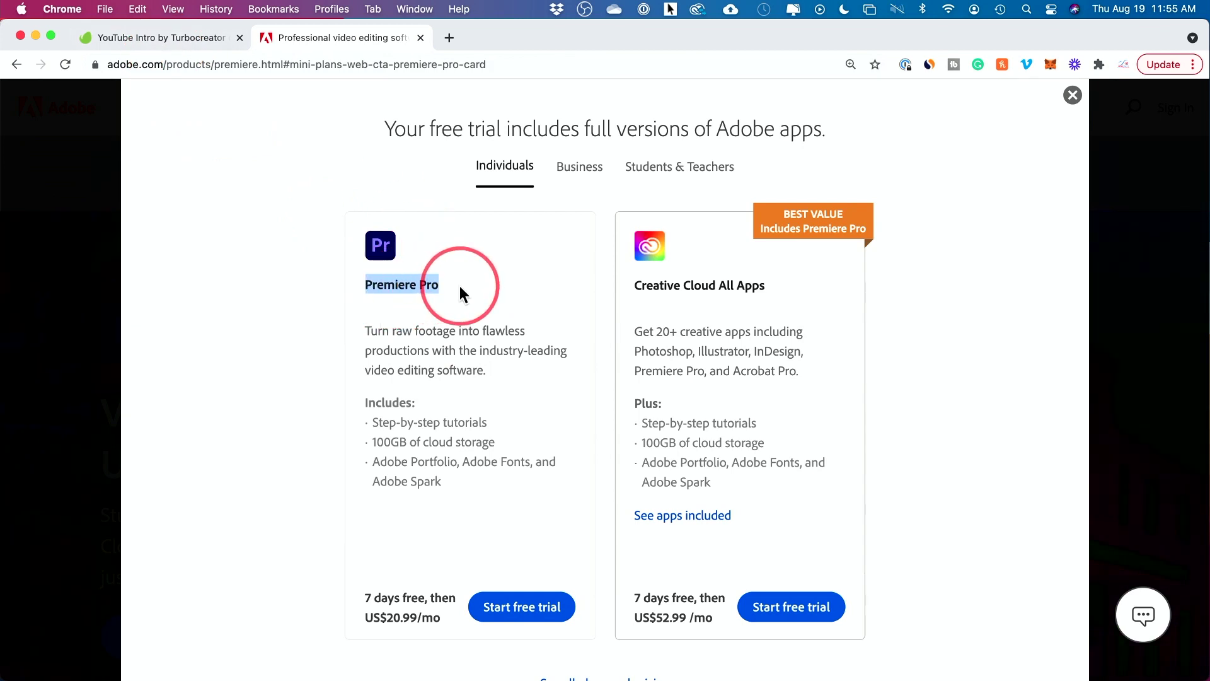
pyautogui.scroll(-1, 459, 285)
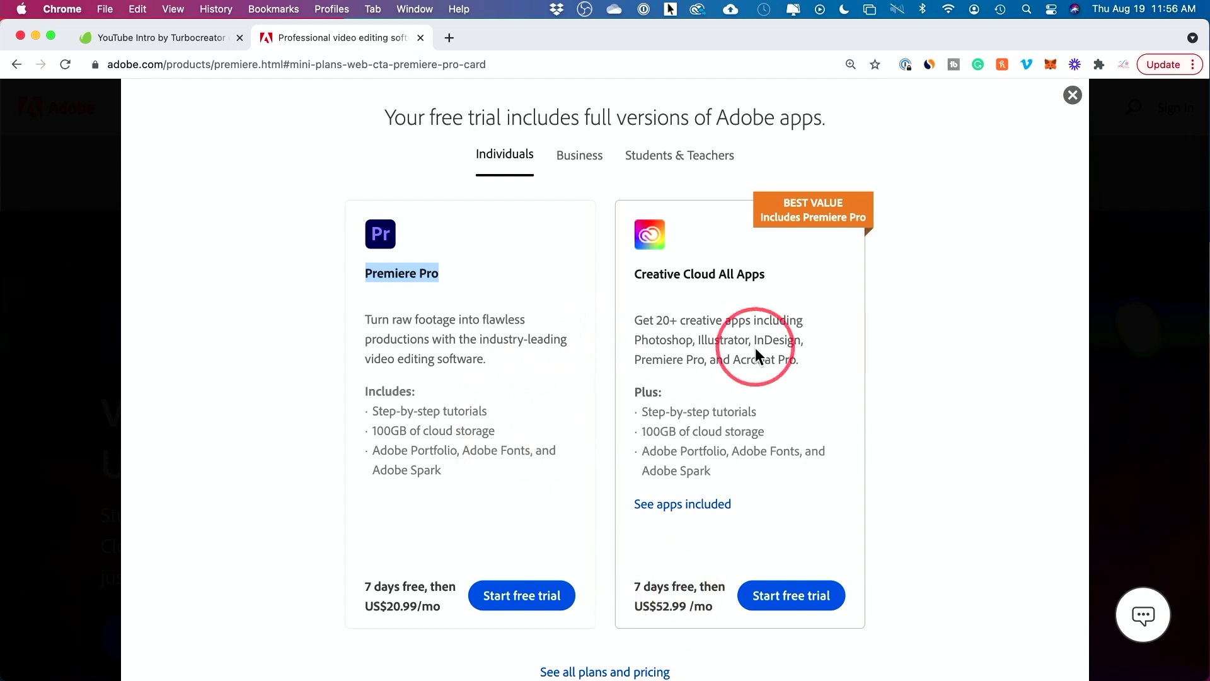
pyautogui.moveTo(634, 274); pyautogui.dragTo(803, 275)
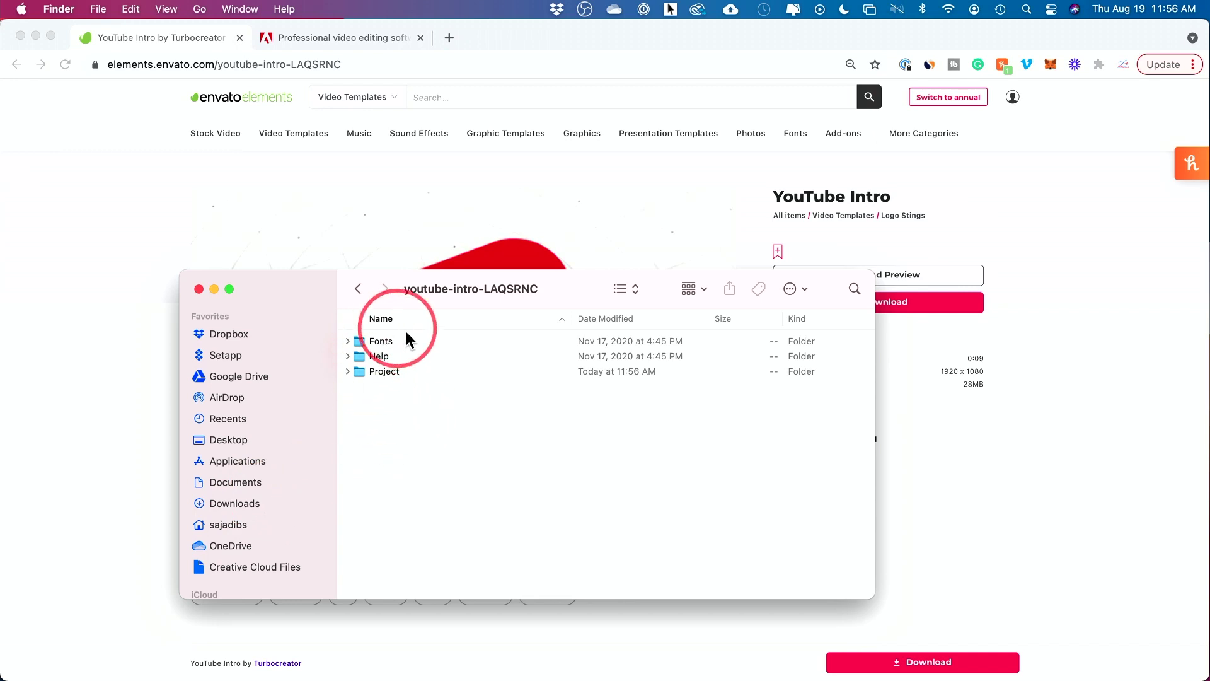
# - Expand the template's Project folder and open Youtube Intro.prproj in Premiere Pro
pyautogui.click(347, 371)
pyautogui.click(378, 433)
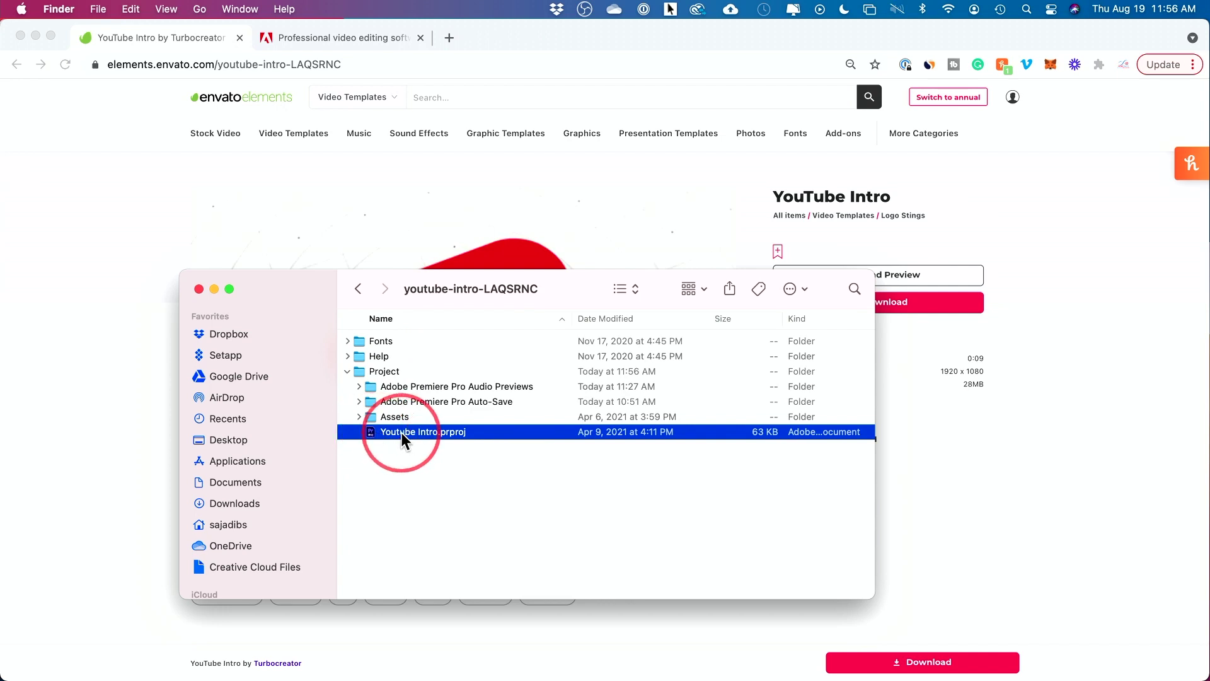
pyautogui.doubleClick(402, 432)
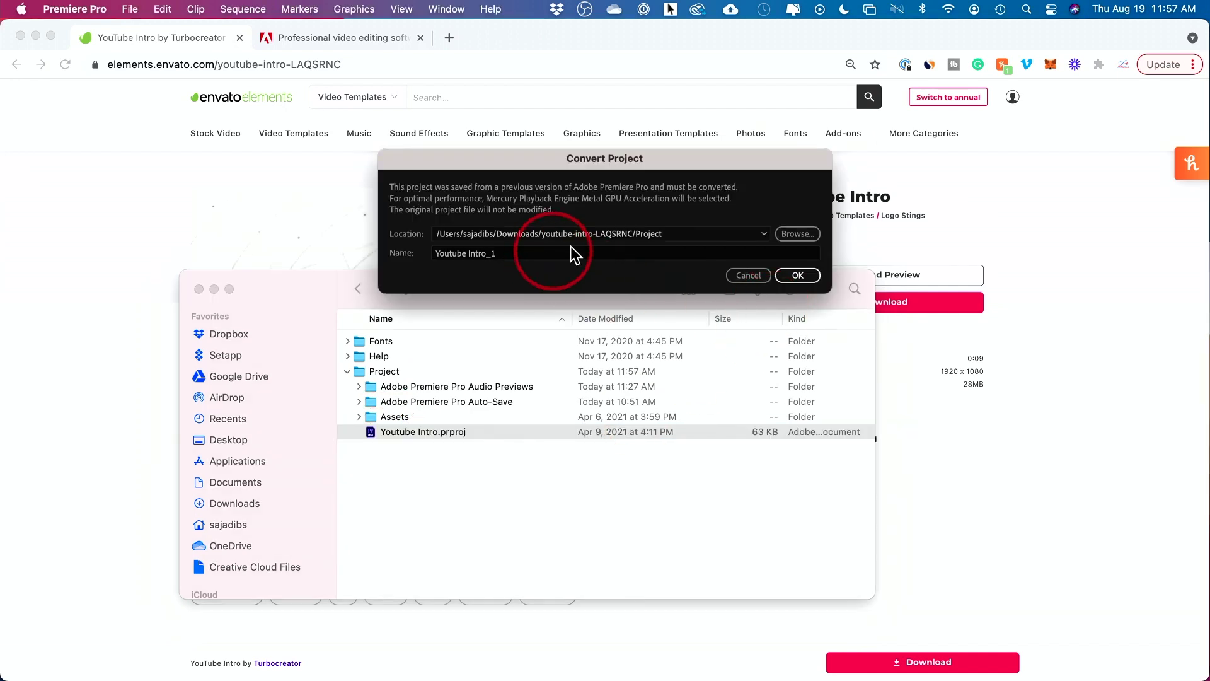
# - Convert the project to Youtube Intro_1 and return the MAIN_RENDER playhead to the start
pyautogui.click(798, 276)
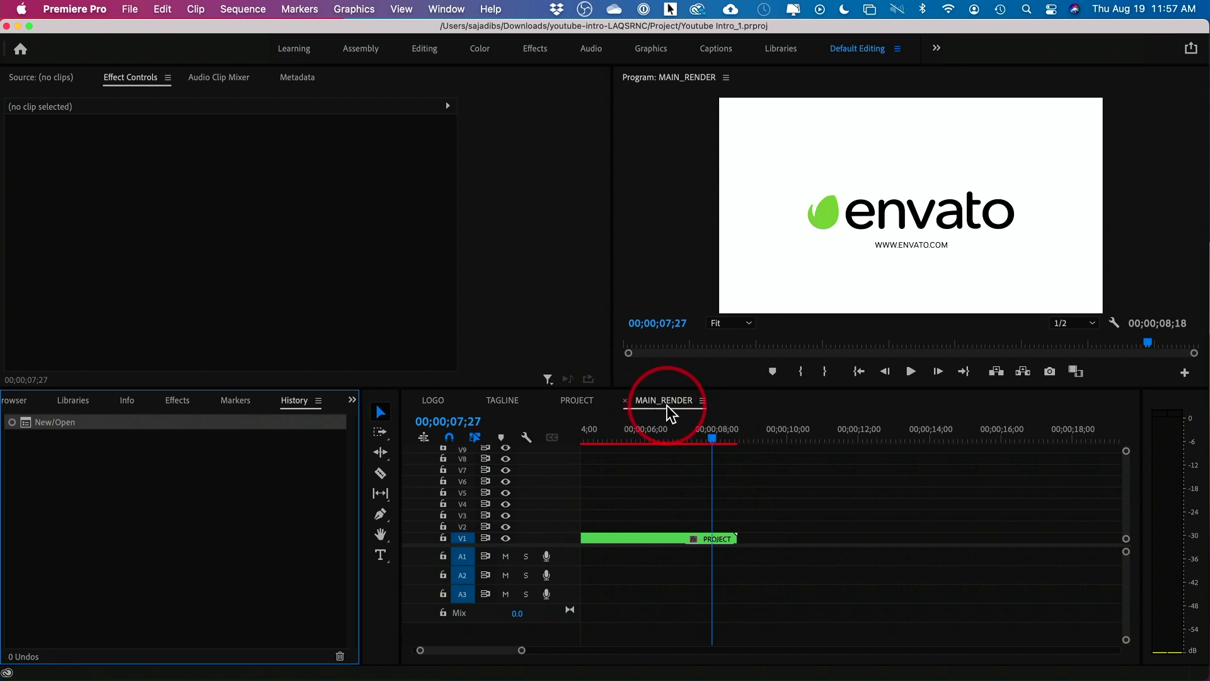
pyautogui.click(679, 418)
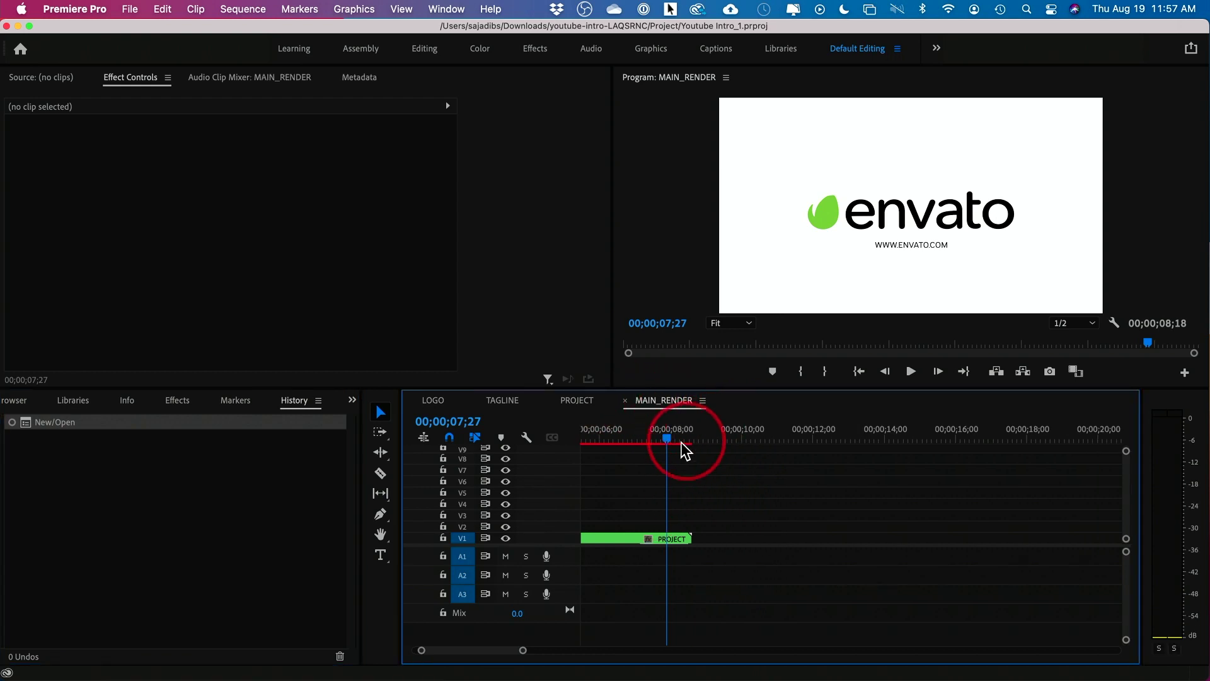
pyautogui.scroll(3, 690, 453)
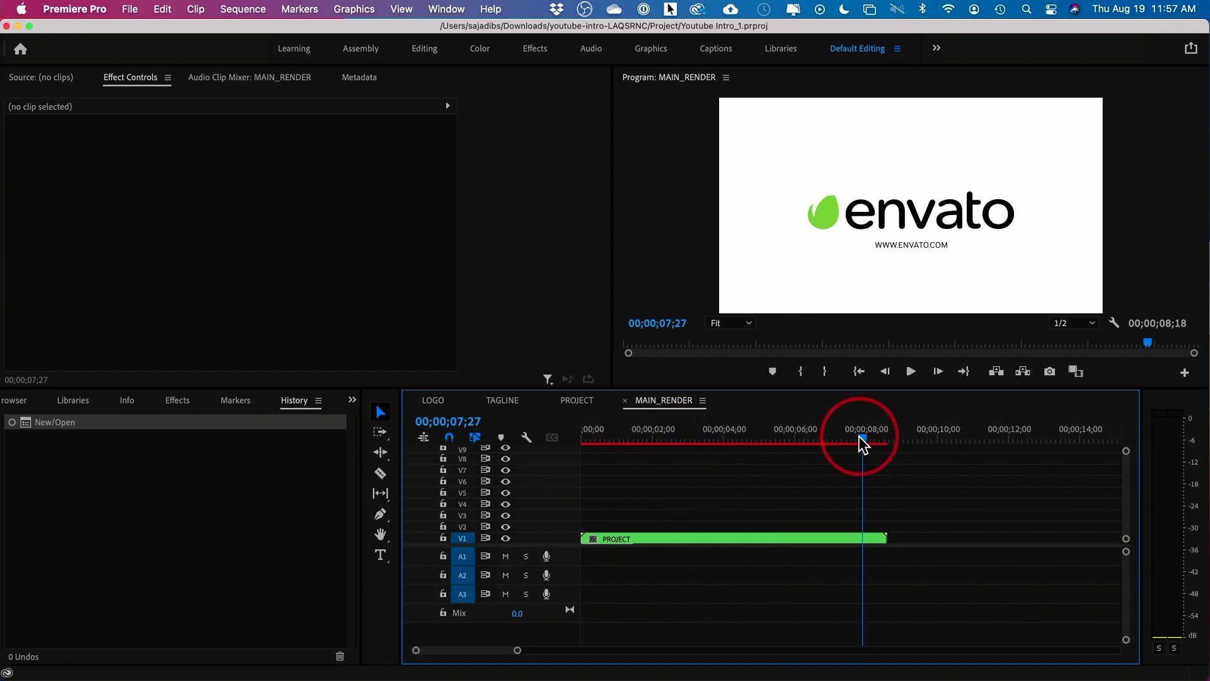
pyautogui.moveTo(816, 438); pyautogui.dragTo(561, 454)
pyautogui.click(746, 475)
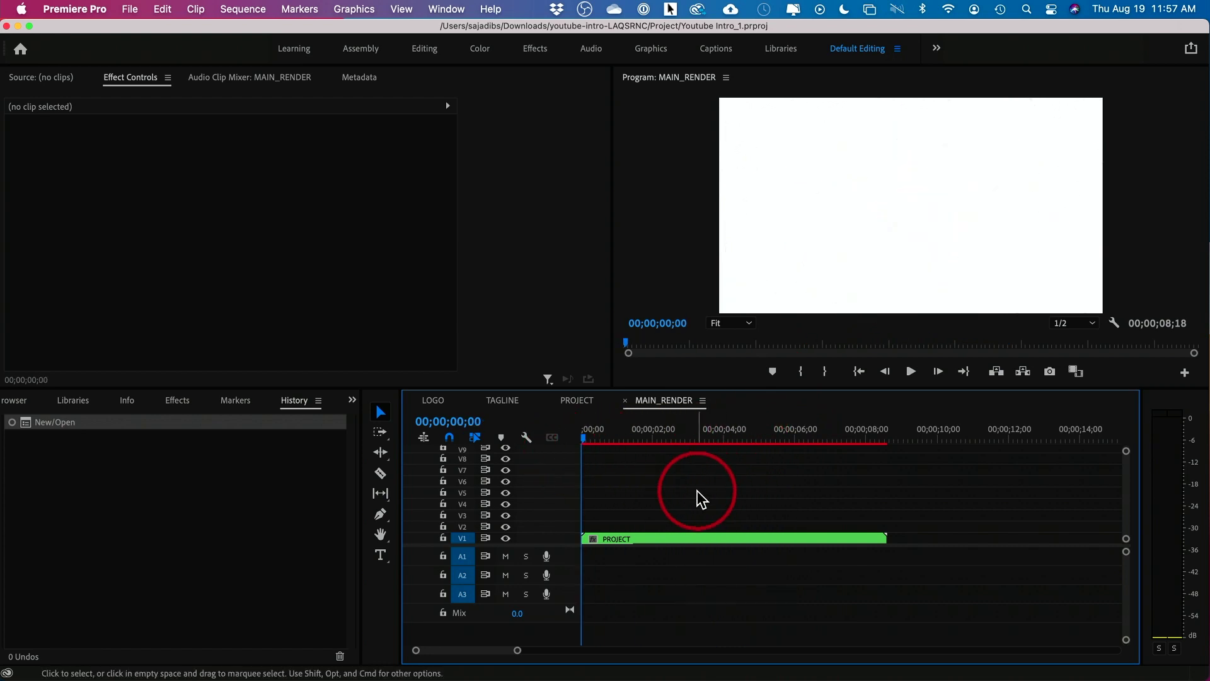
# - Play back the intro, pausing near 4 seconds, and select the nested PROJECT clip
pyautogui.hscroll(1, 665, 500)
pyautogui.press('space')
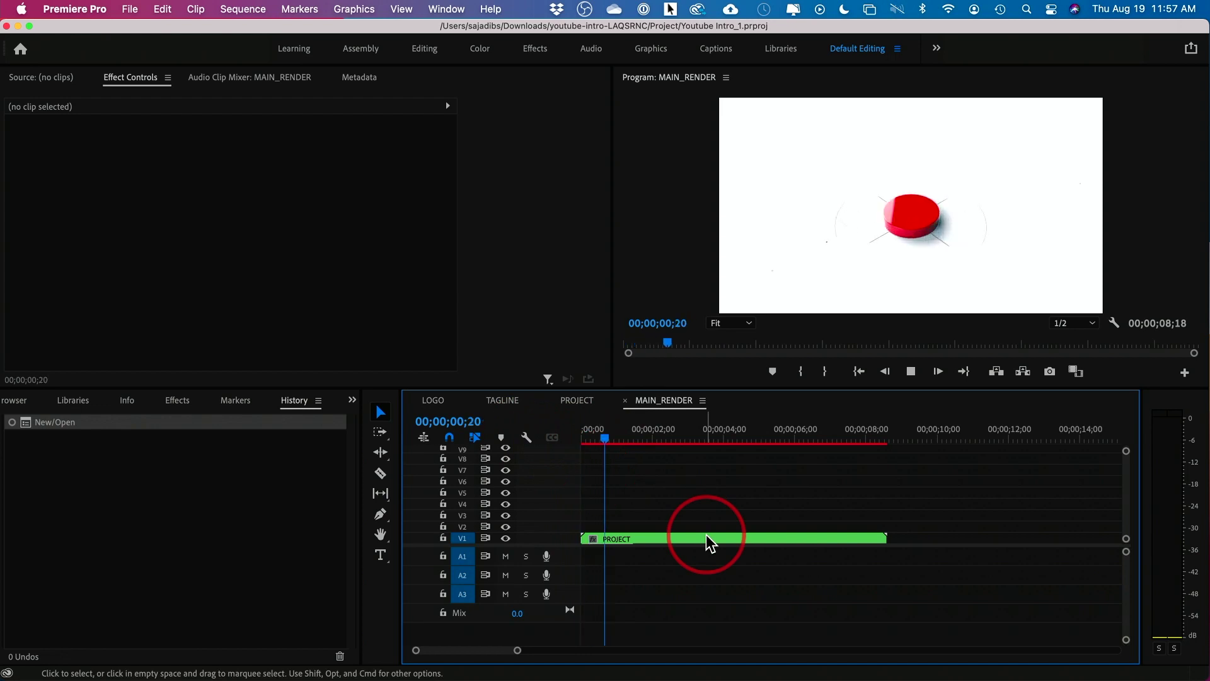
pyautogui.click(937, 188)
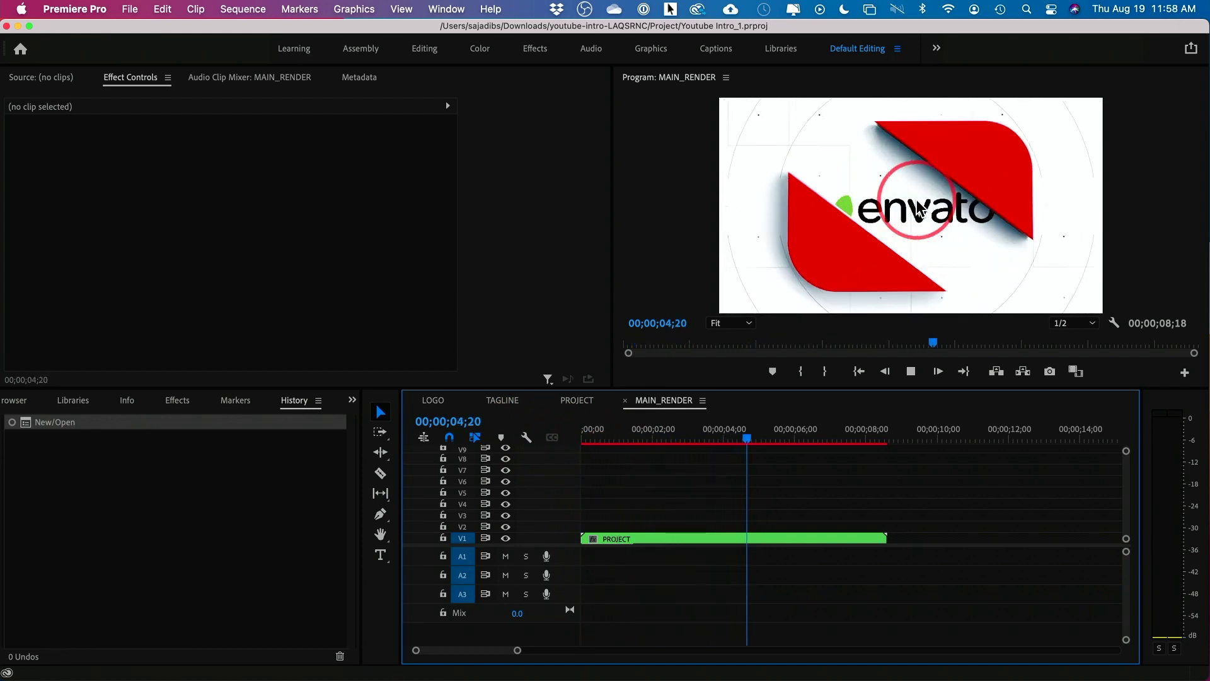
pyautogui.click(919, 206)
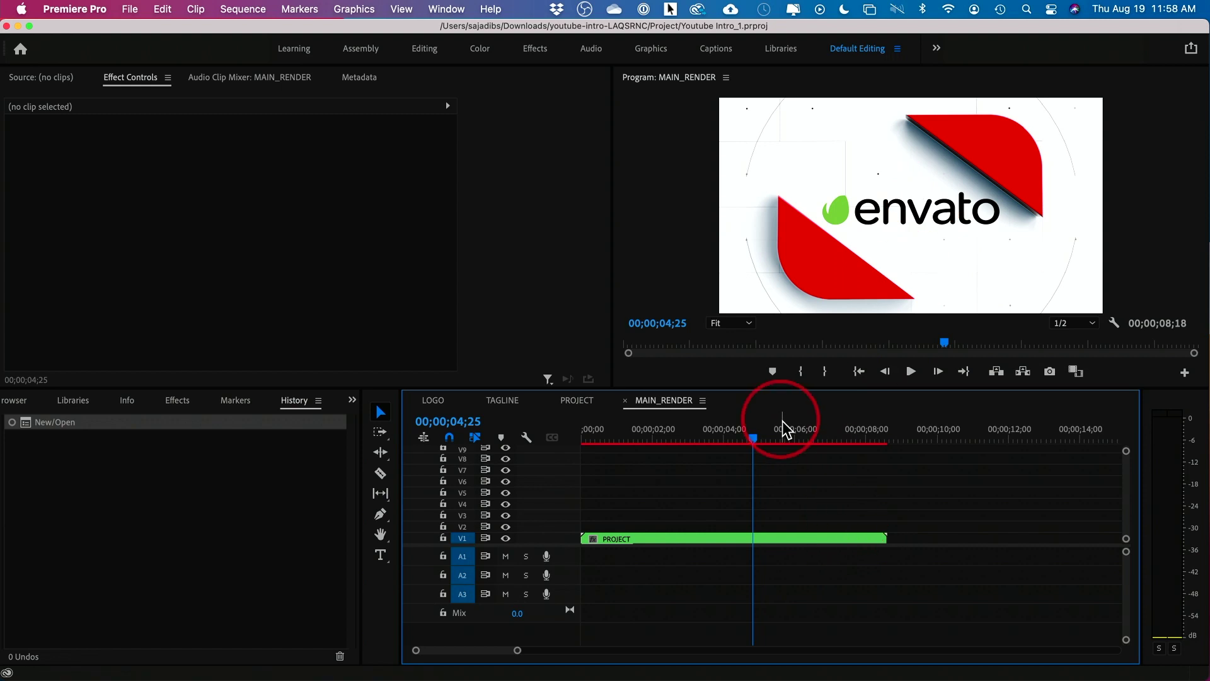
pyautogui.press('space')
pyautogui.press('space')
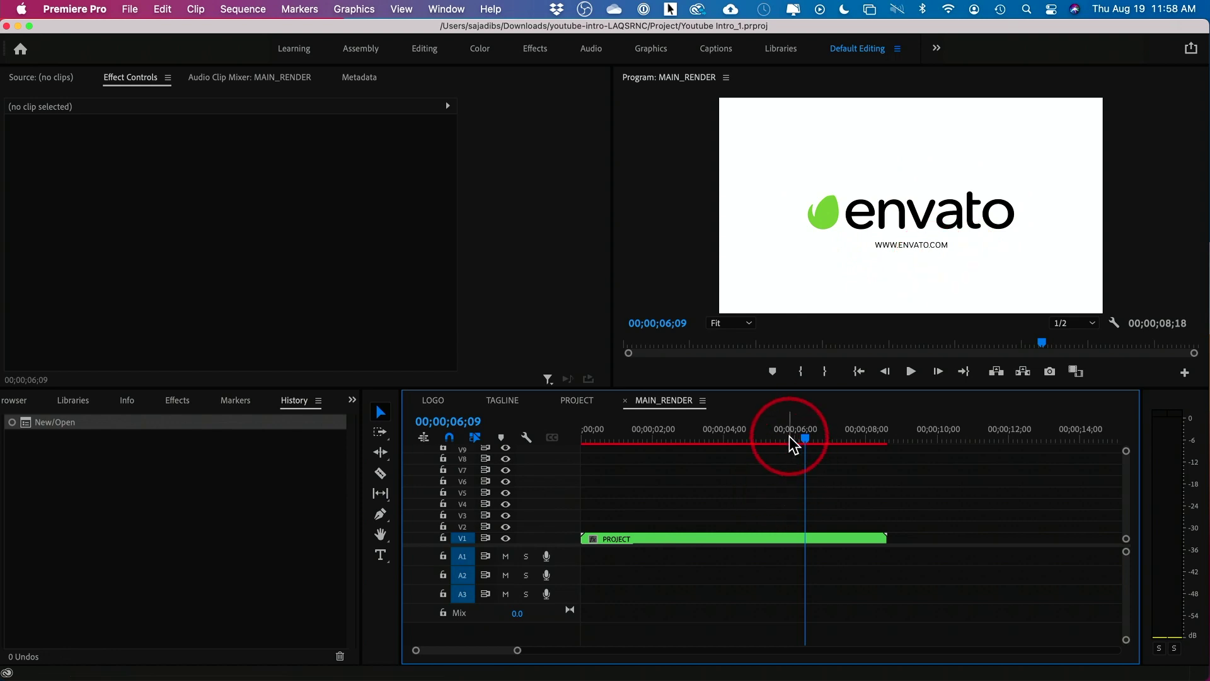
pyautogui.moveTo(791, 441); pyautogui.dragTo(634, 441)
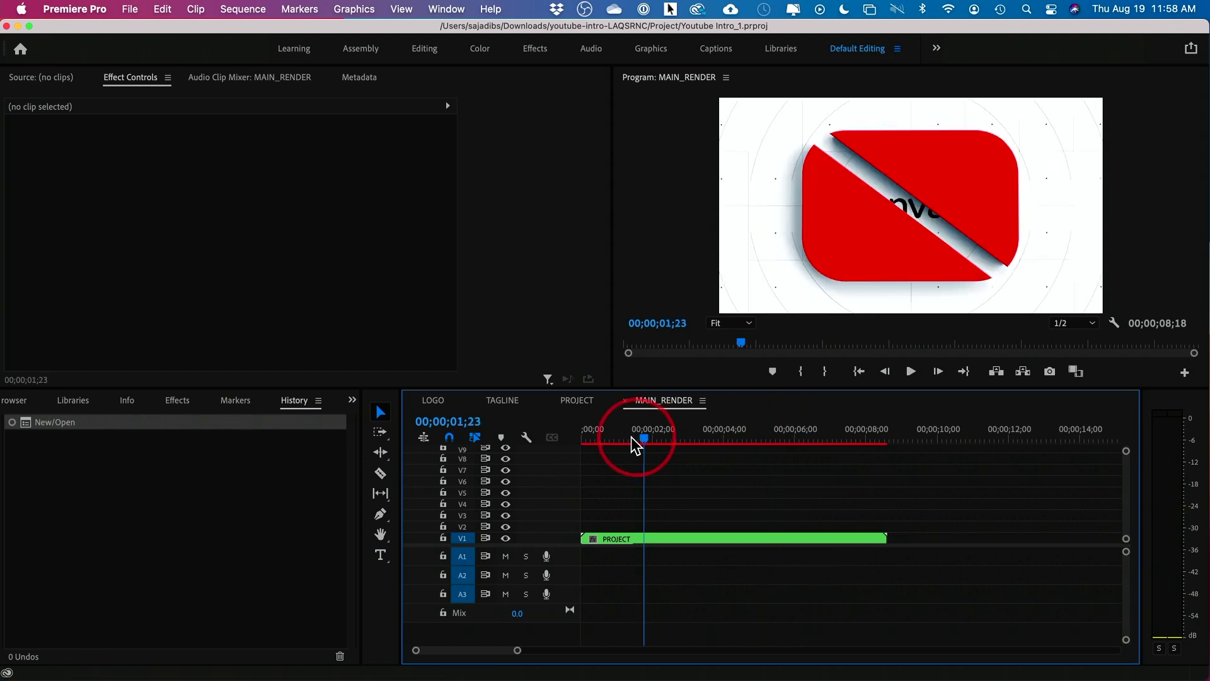
pyautogui.click(638, 538)
# - Open the nested PROJECT sequence and toggle tracks V9 through V6 to identify their contents
pyautogui.doubleClick(649, 538)
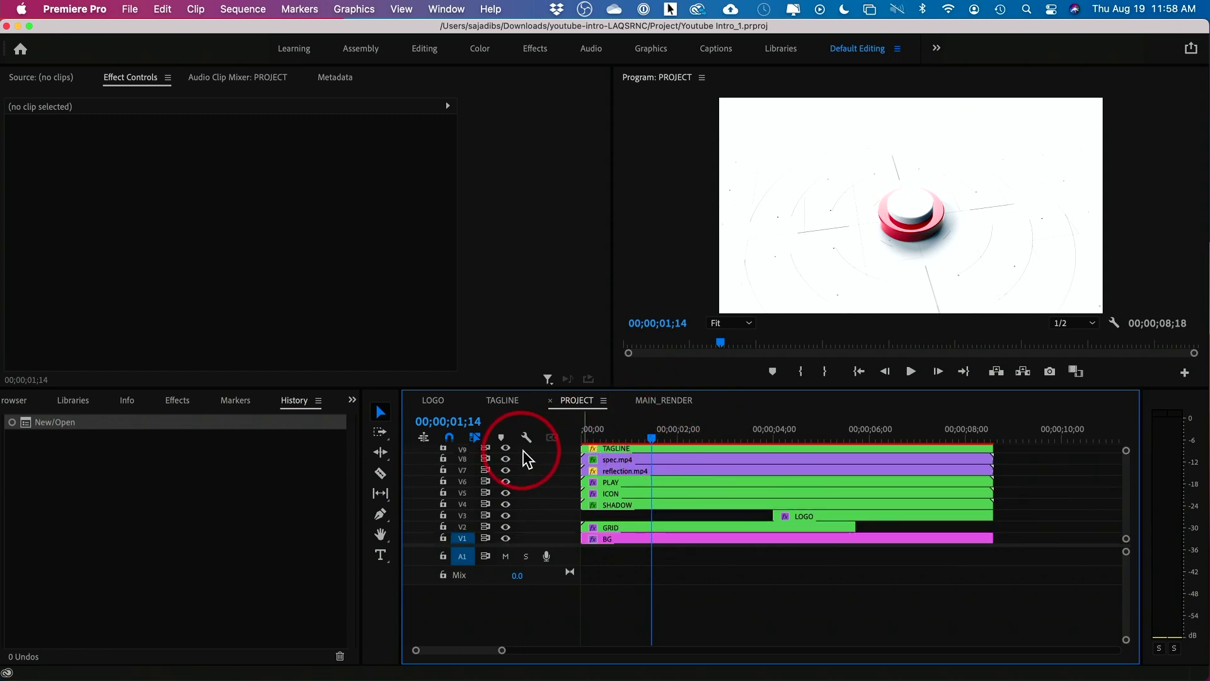
pyautogui.moveTo(716, 437); pyautogui.dragTo(835, 438)
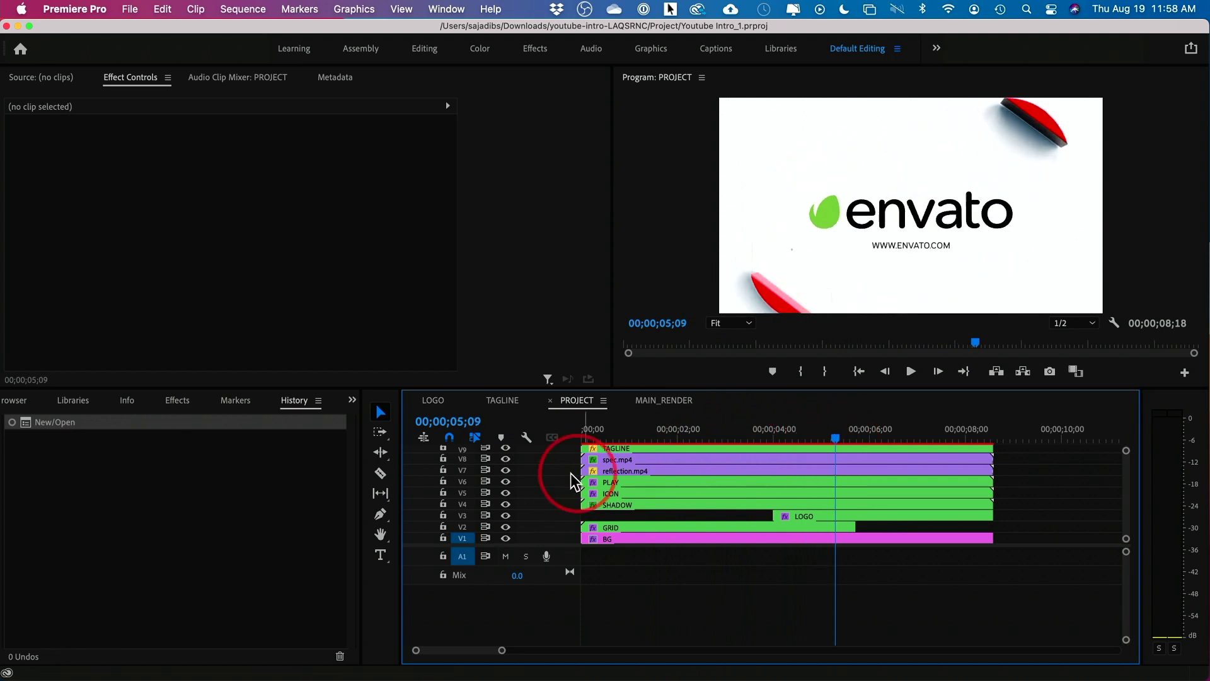
pyautogui.click(505, 455)
pyautogui.click(506, 456)
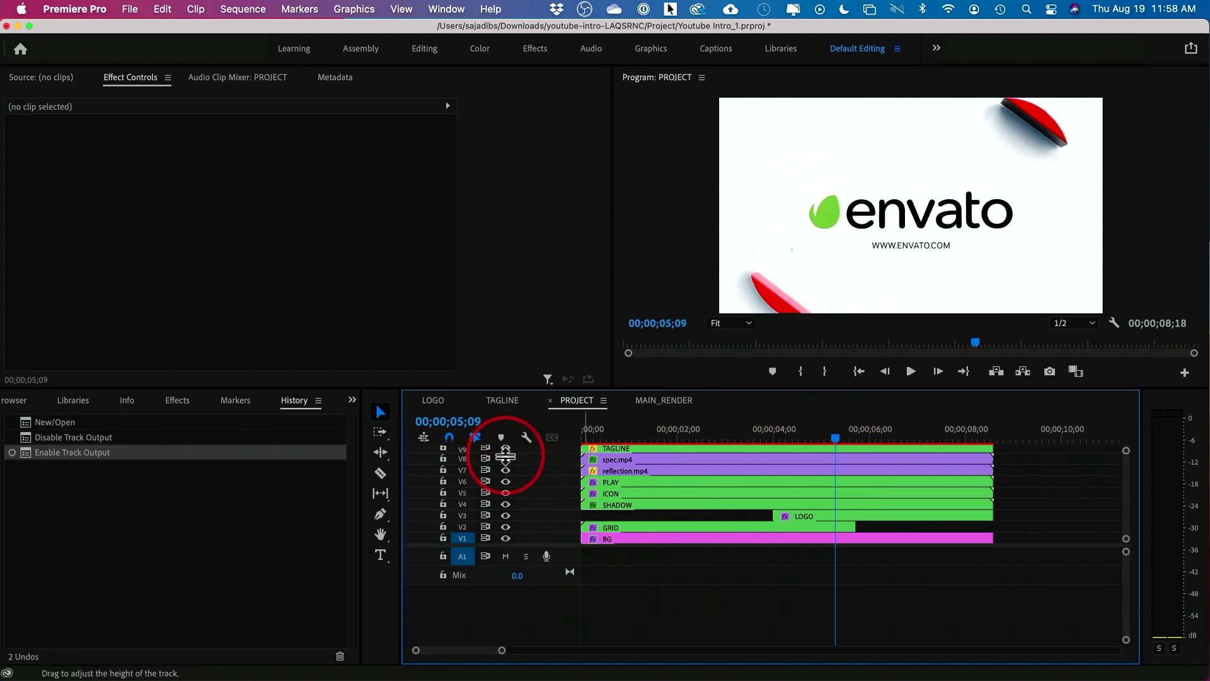
pyautogui.click(506, 456)
pyautogui.click(506, 456)
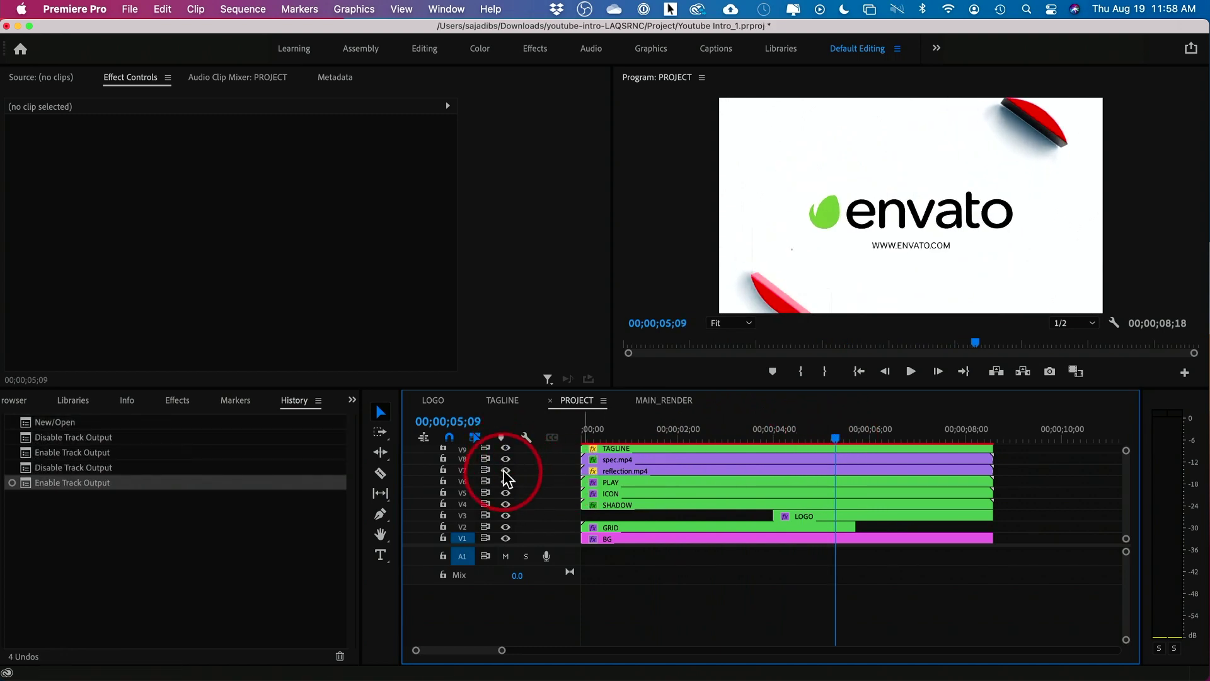
pyautogui.click(505, 470)
pyautogui.click(505, 471)
pyautogui.click(505, 482)
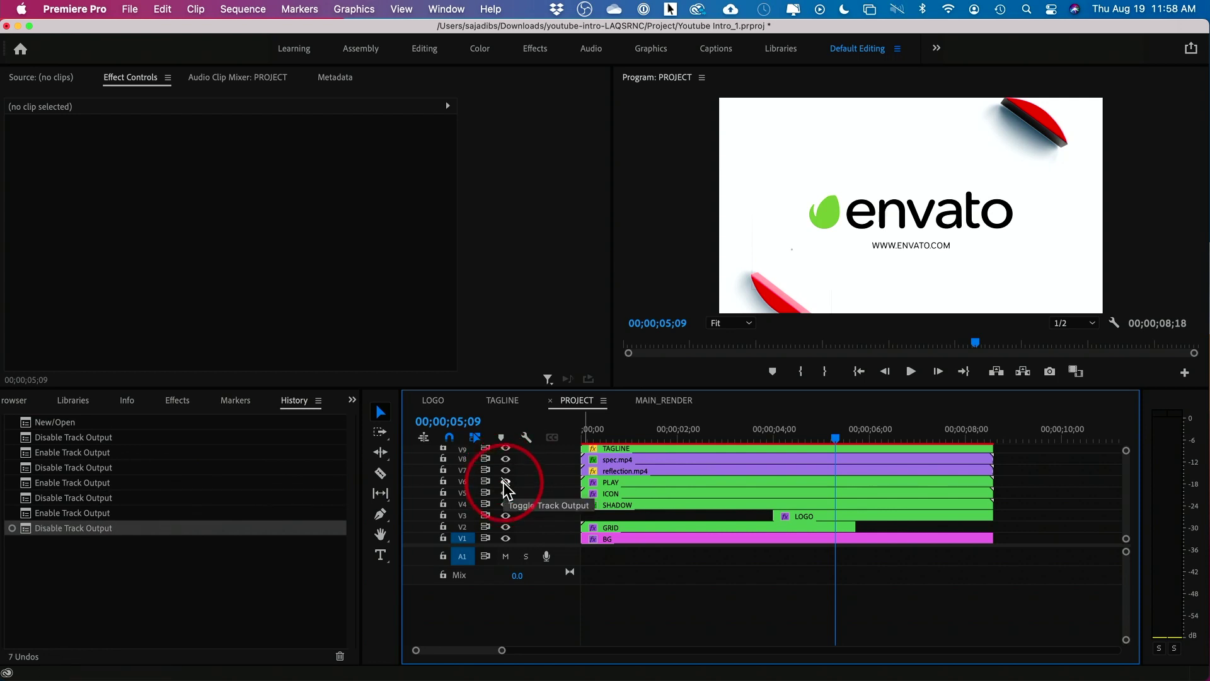
pyautogui.click(506, 482)
pyautogui.scroll(1, 725, 473)
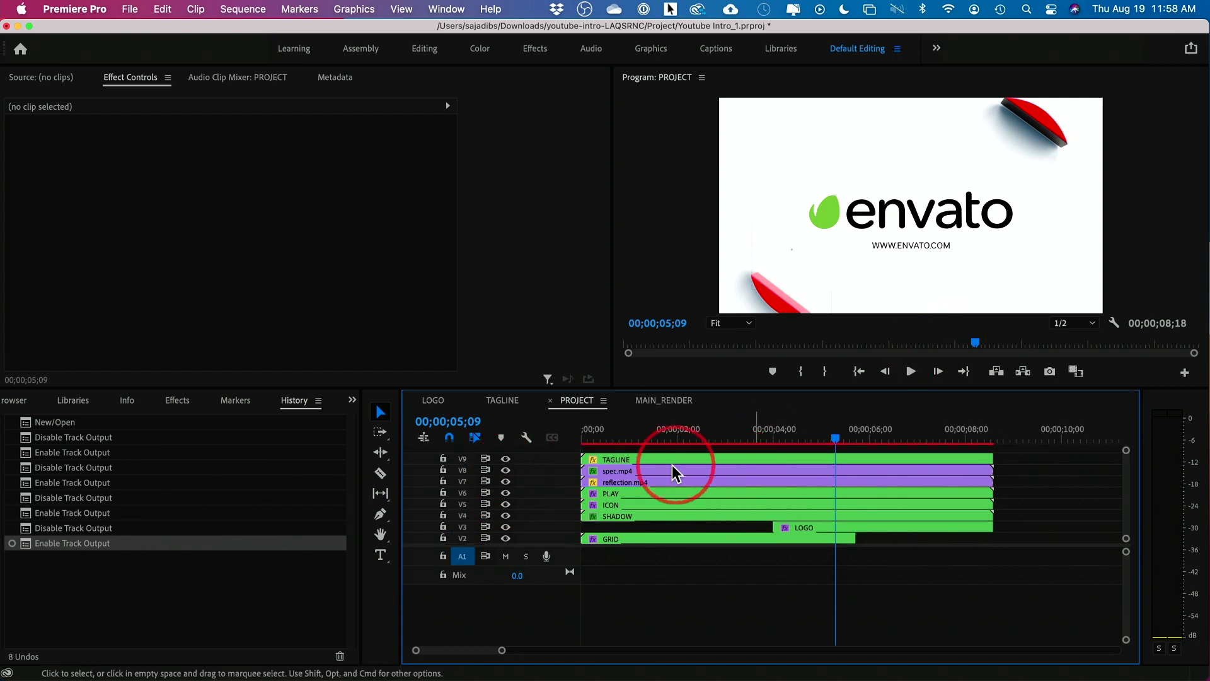
# - Turn off the TAGLINE track's output on V9 and open the TAGLINE sequence
pyautogui.click(660, 458)
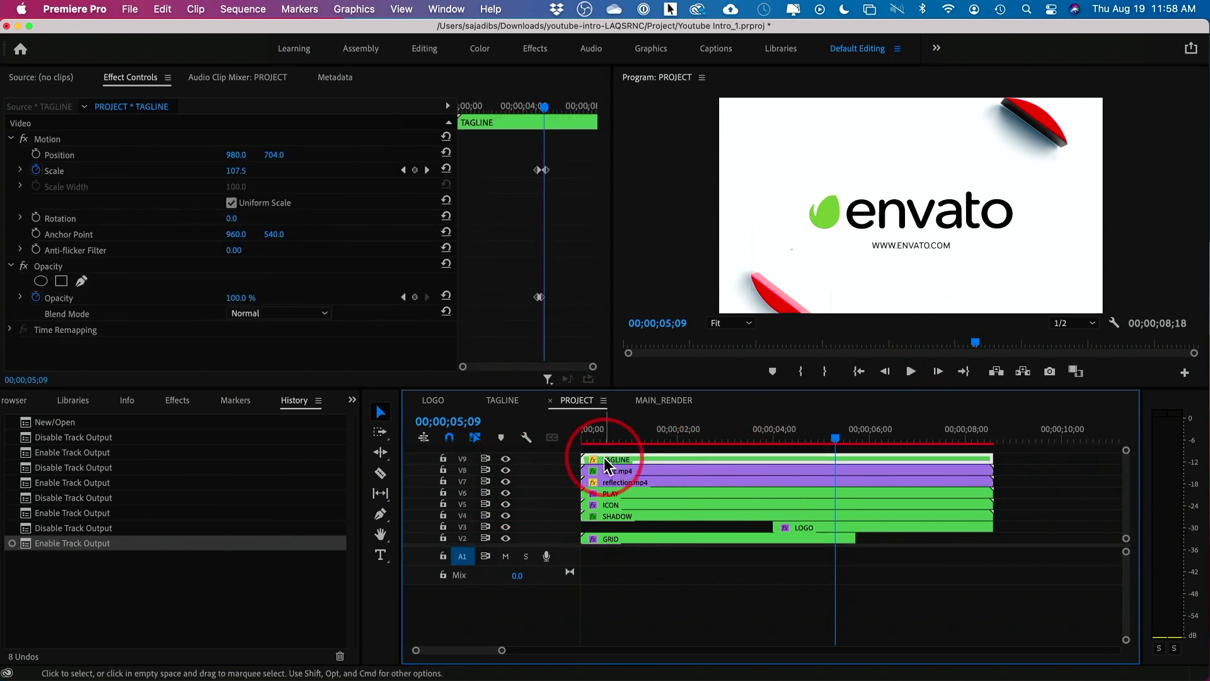
pyautogui.click(507, 459)
pyautogui.click(507, 459)
pyautogui.click(507, 458)
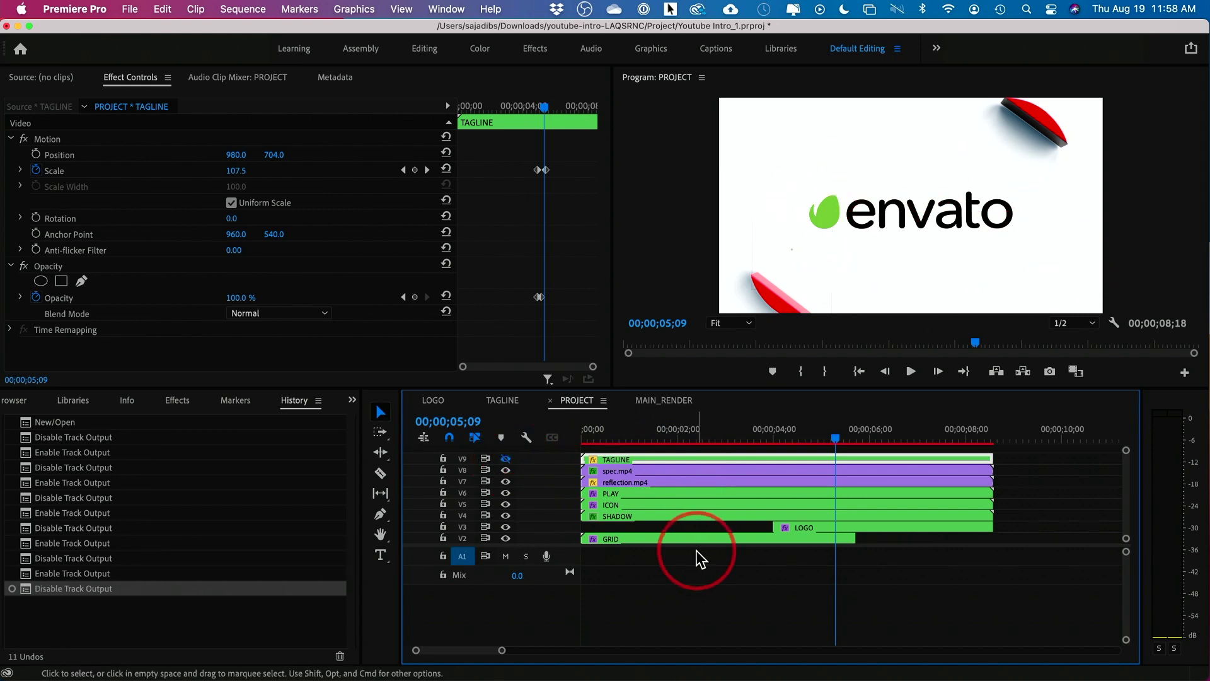
pyautogui.click(502, 403)
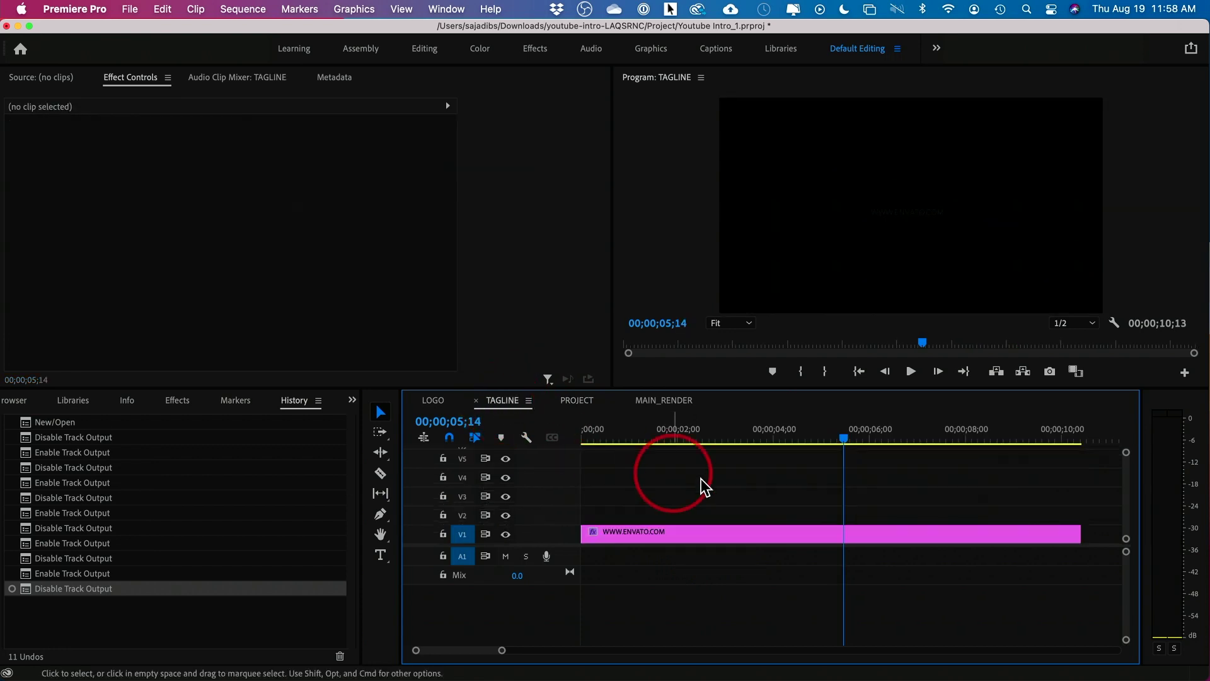
pyautogui.click(777, 537)
pyautogui.click(900, 213)
pyautogui.doubleClick(900, 213)
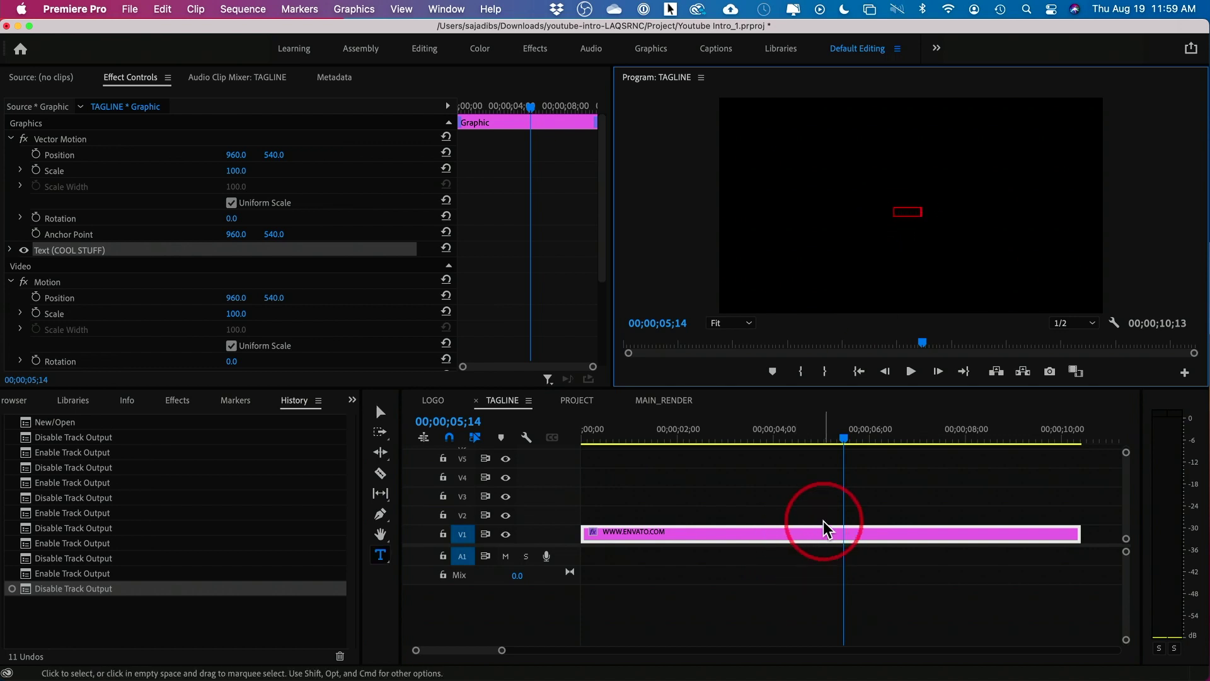
pyautogui.click(668, 501)
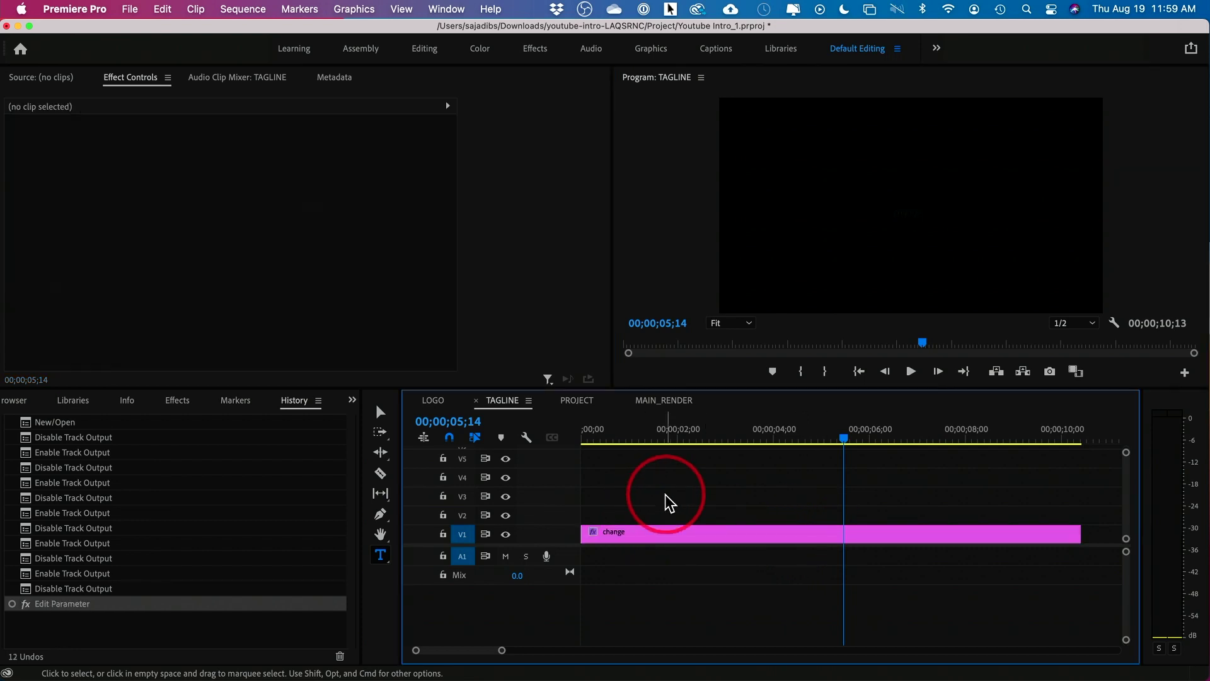
pyautogui.click(434, 402)
# - Scrub the LOGO sequence to 00;00;03;19 and reset the workspace to its saved layout
pyautogui.scroll(2, 788, 514)
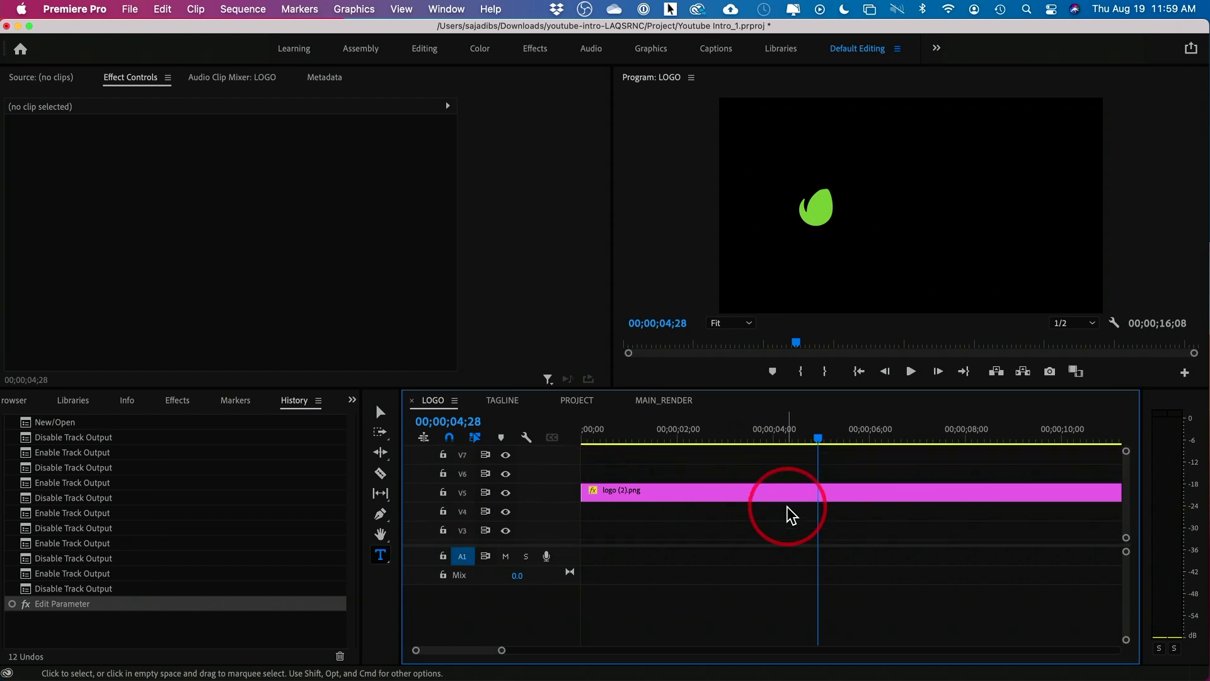
pyautogui.moveTo(800, 433); pyautogui.dragTo(755, 435)
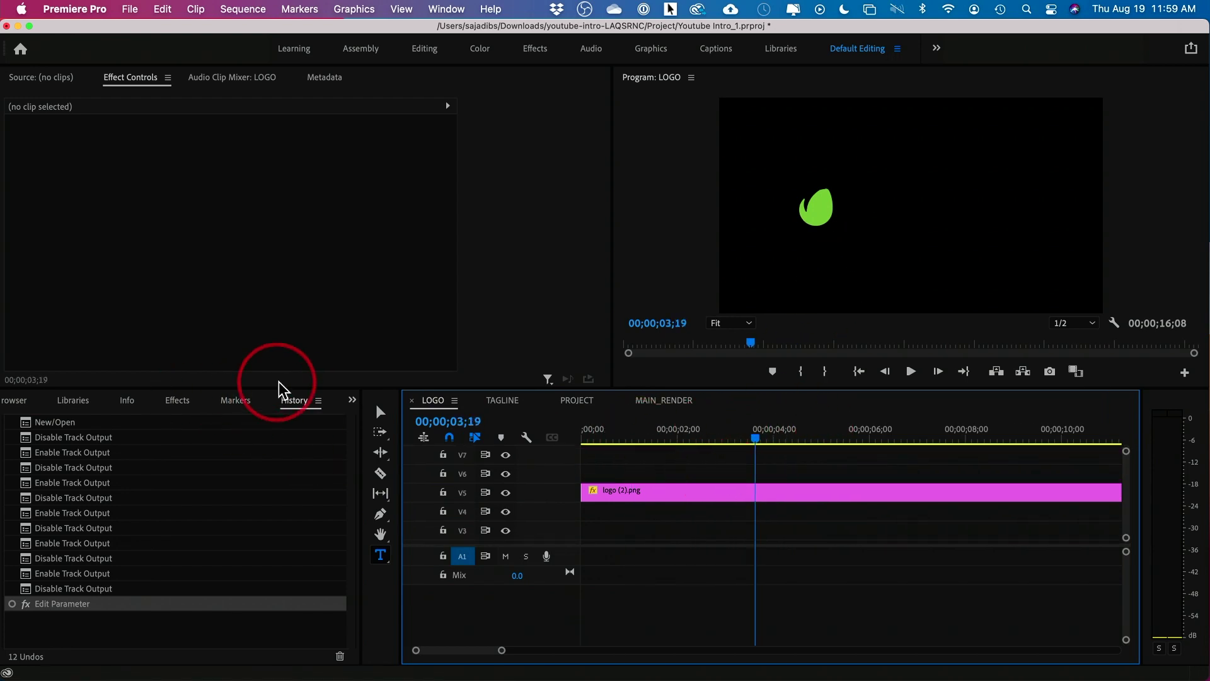
pyautogui.hotkey('shift', '8')
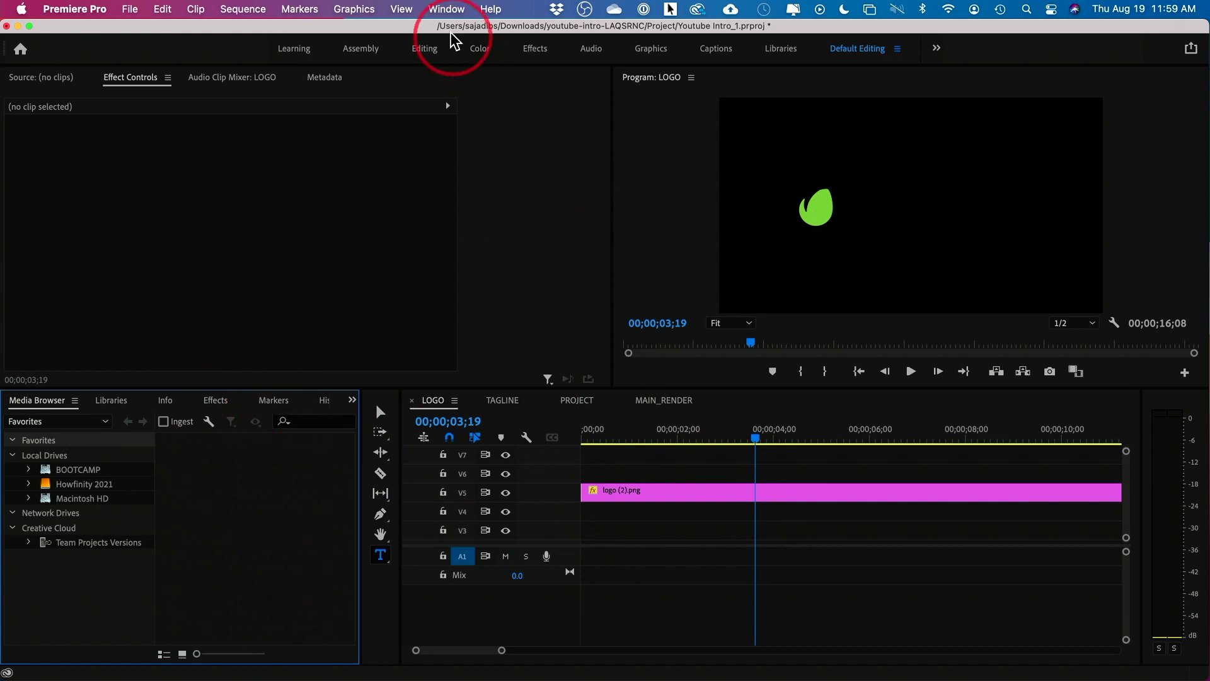
pyautogui.click(441, 10)
pyautogui.moveTo(449, 30)
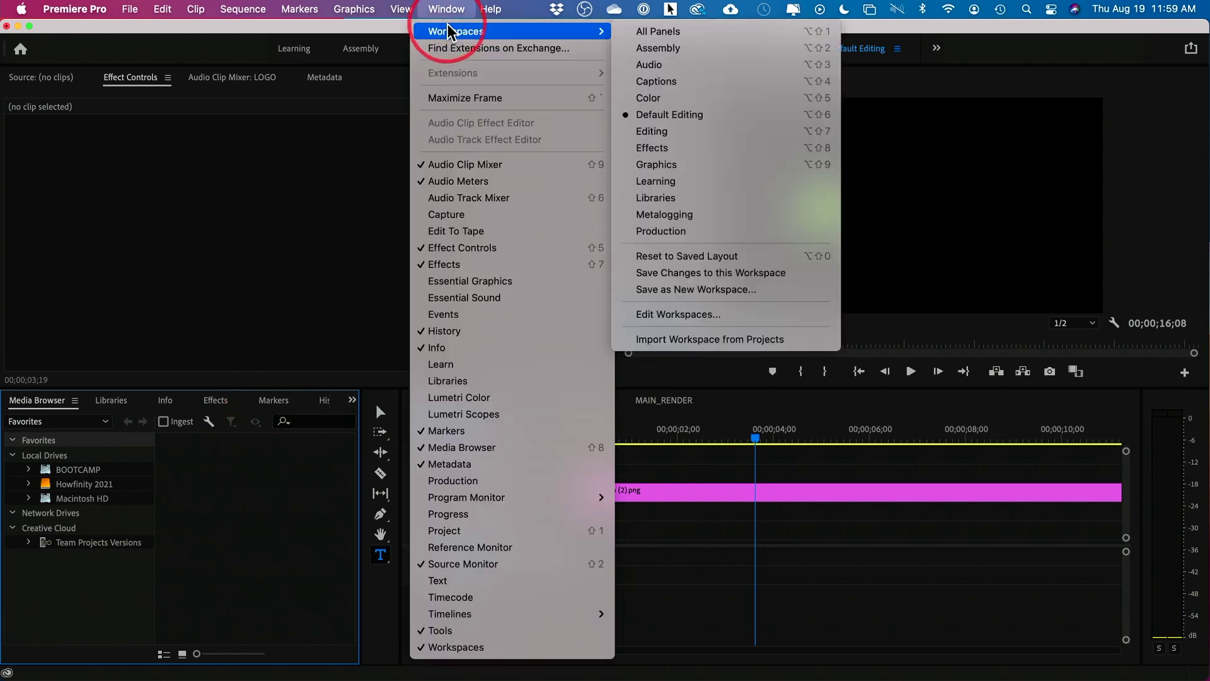
pyautogui.click(706, 257)
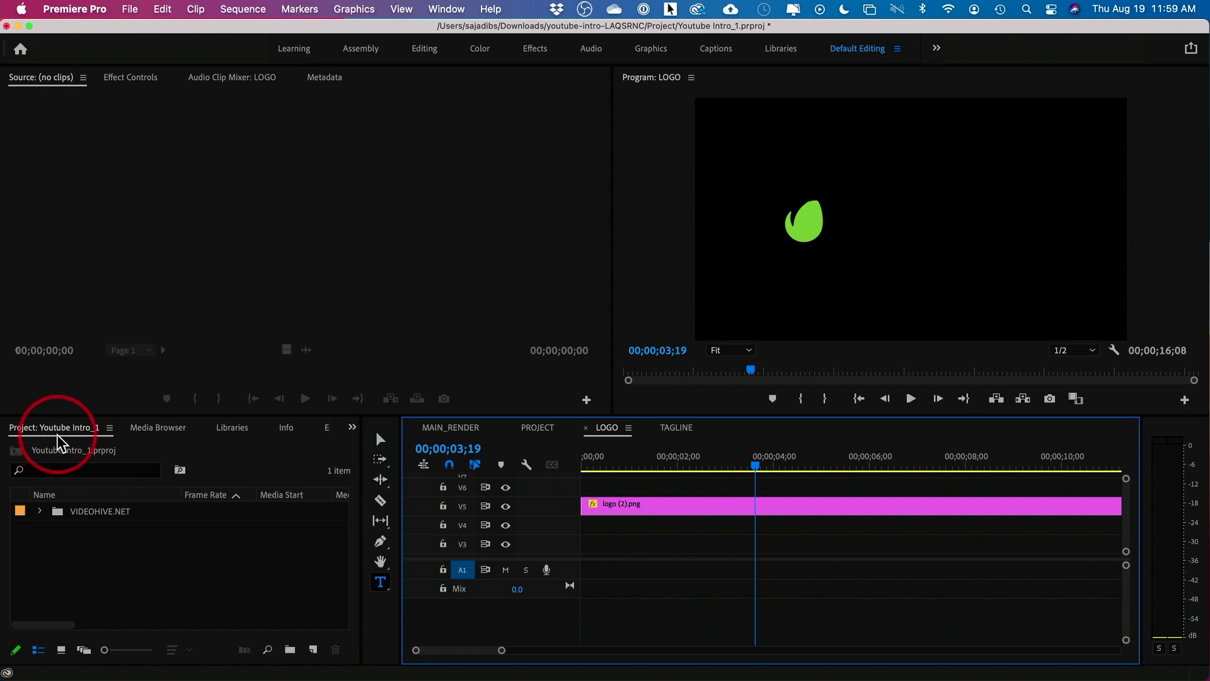
pyautogui.click(152, 572)
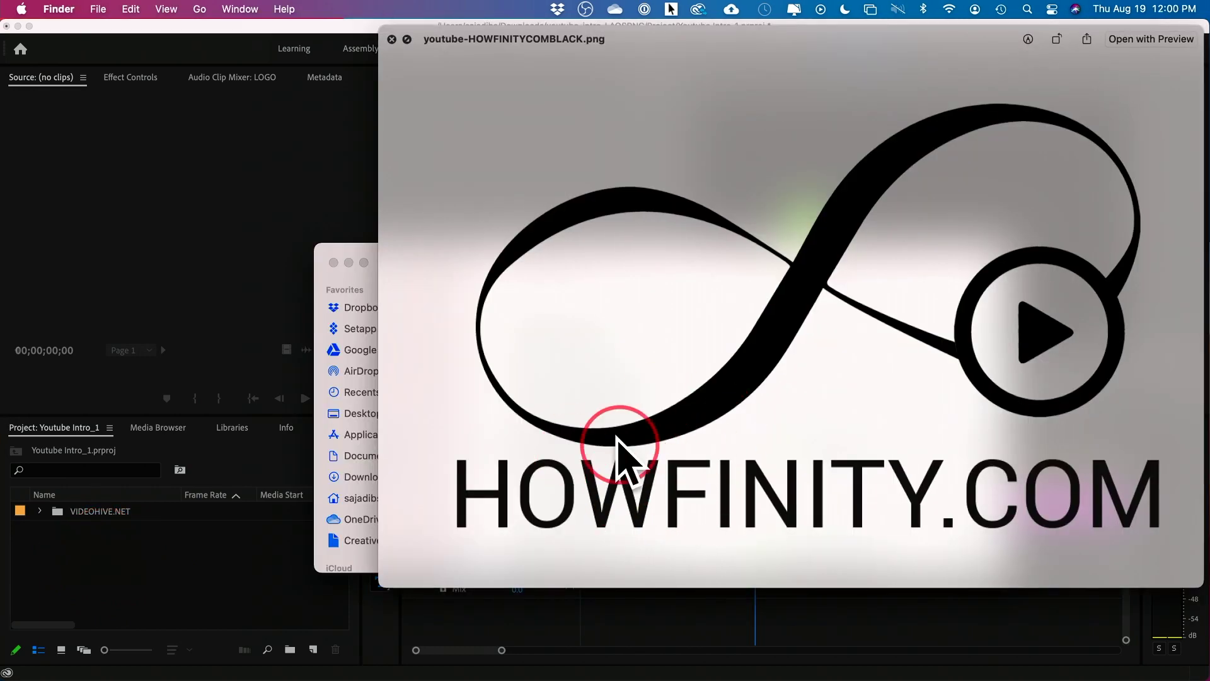
# - Quick Look youtube-HOWFINITYCOMBLACK.png, then drag it into the Premiere Project panel
pyautogui.press('space')
pyautogui.press('space')
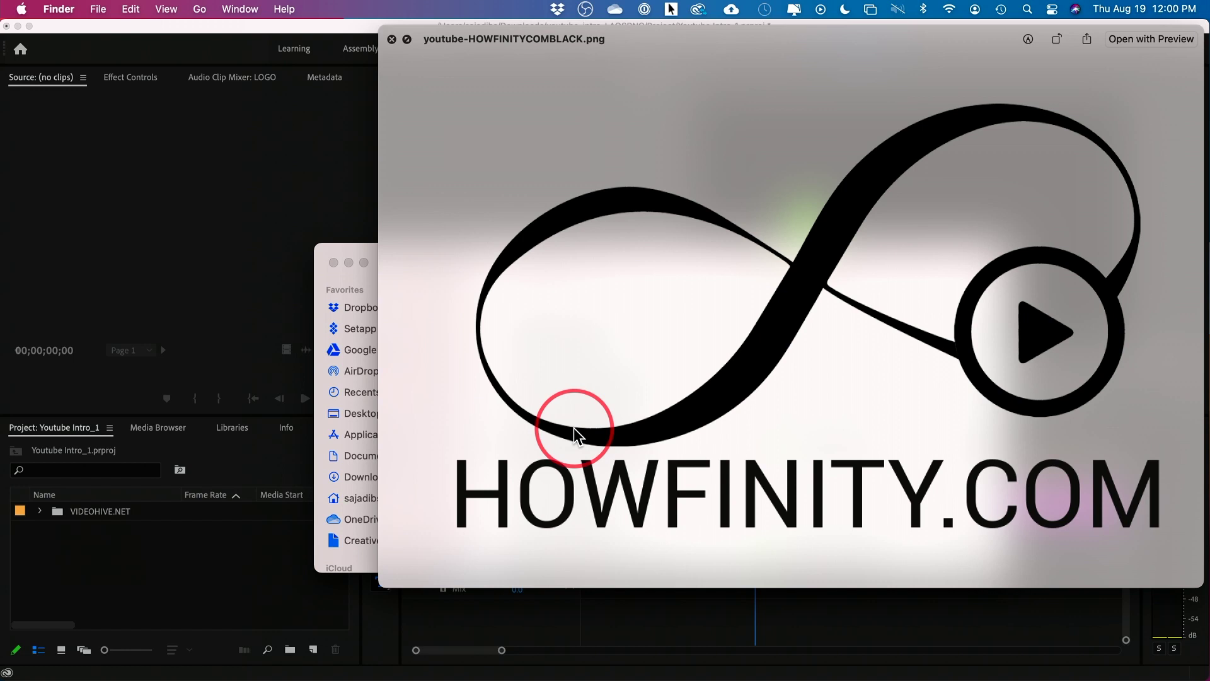
pyautogui.press('space')
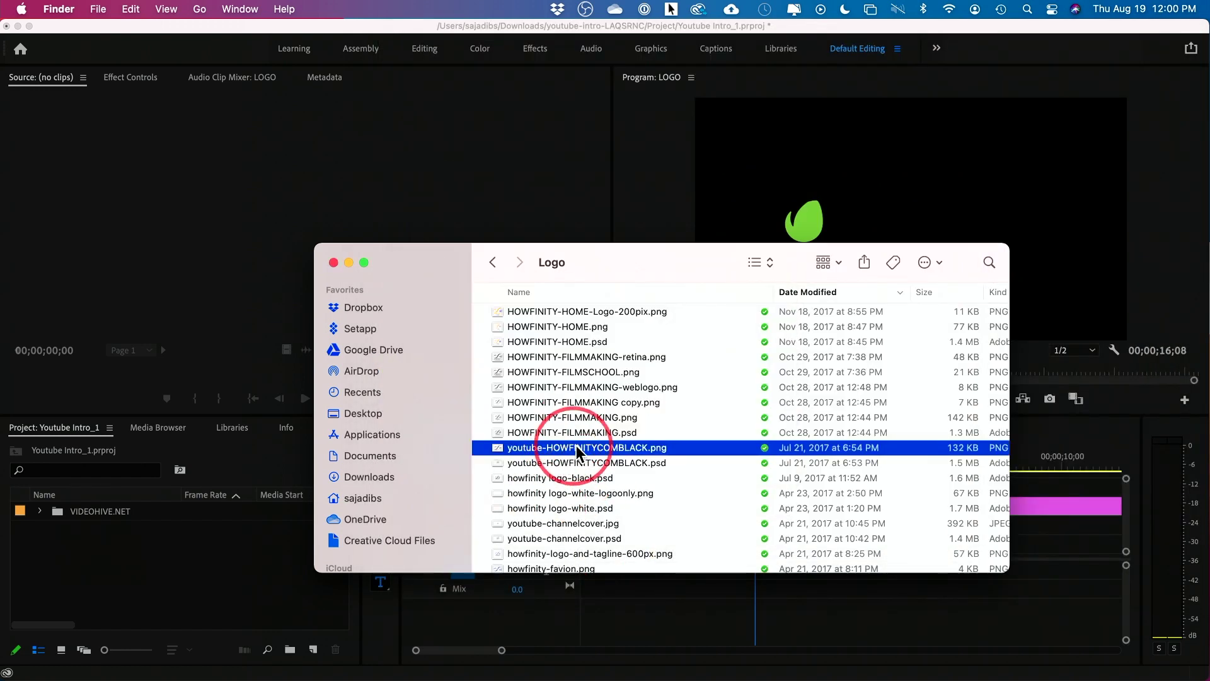
pyautogui.moveTo(577, 449); pyautogui.dragTo(126, 557)
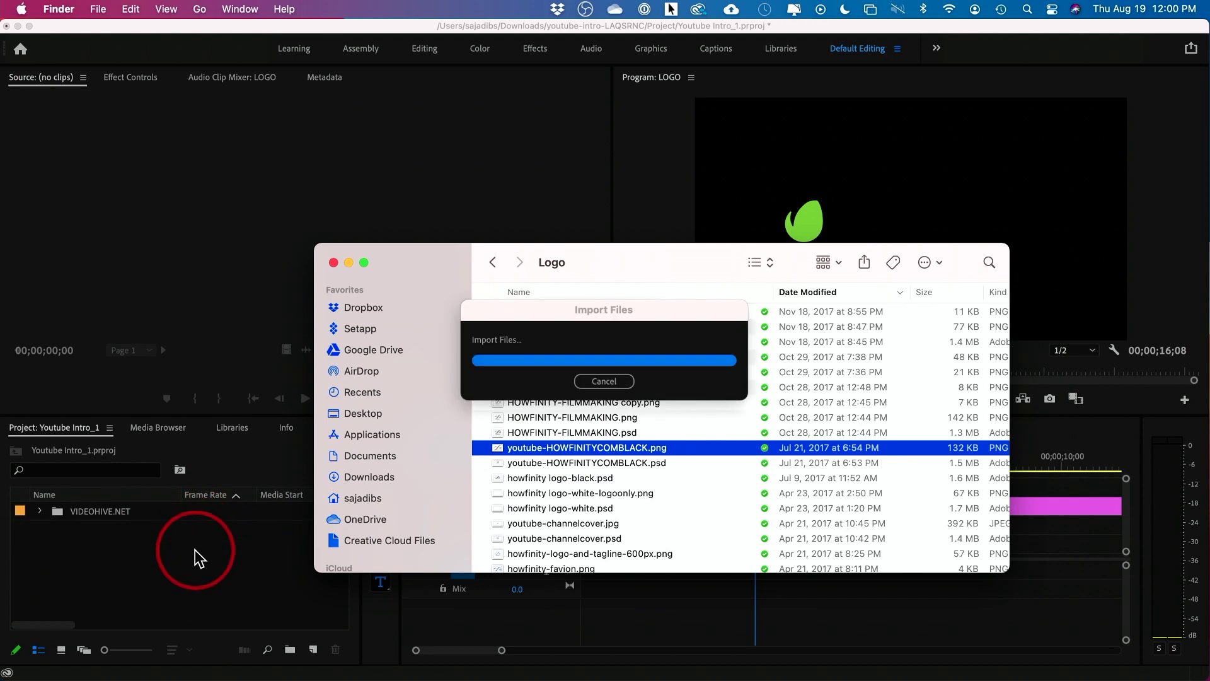
pyautogui.click(197, 559)
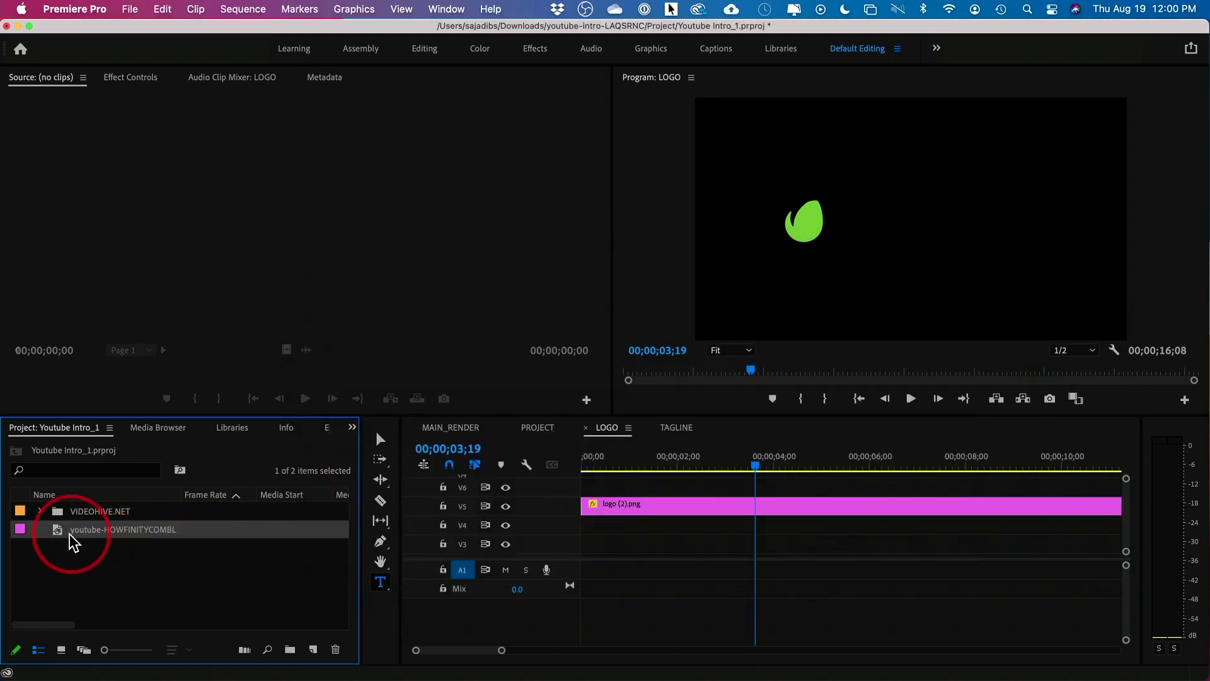
# - Place the HOWFINITY logo on V5 over logo (2).png and lengthen it to 10;18
pyautogui.moveTo(57, 537); pyautogui.dragTo(583, 512)
pyautogui.hscroll(5, 878, 514)
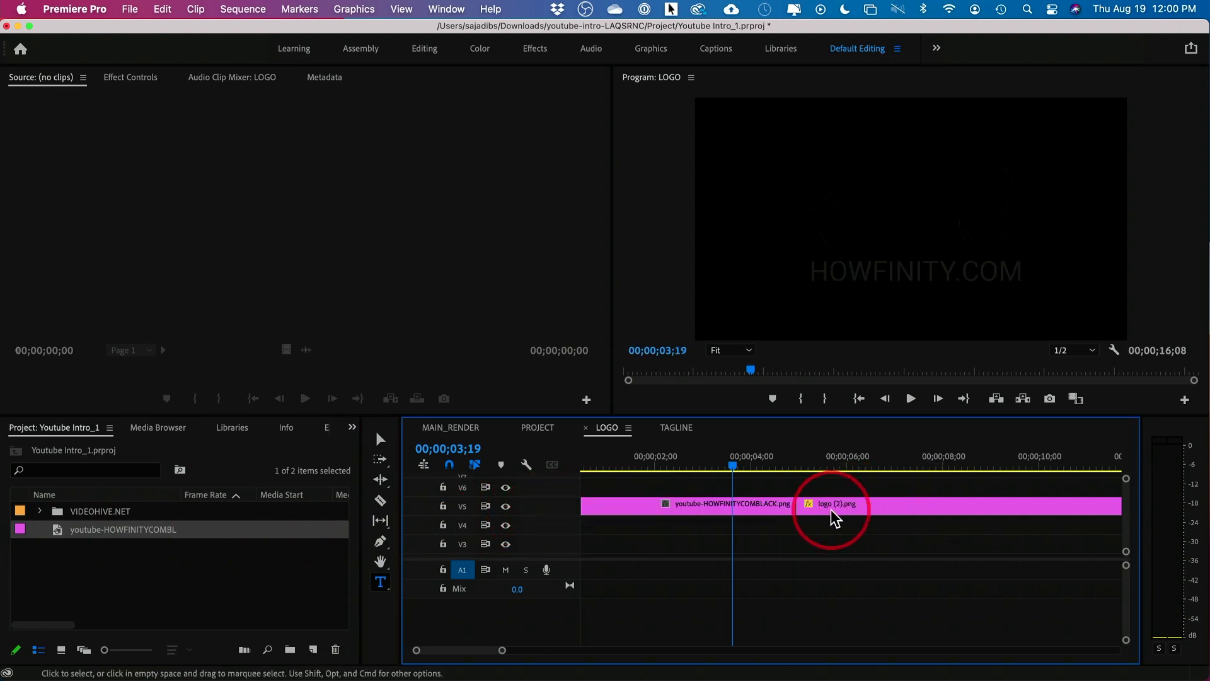
pyautogui.scroll(1, 835, 518)
pyautogui.hscroll(-2, 835, 518)
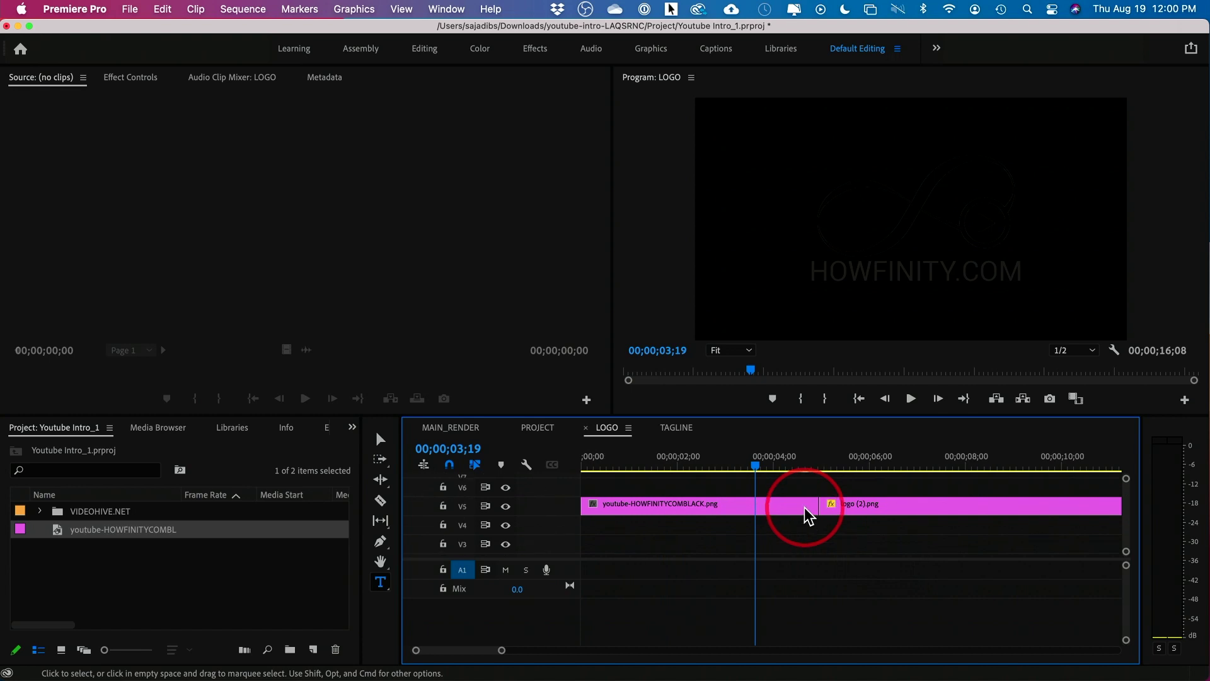
pyautogui.click(852, 521)
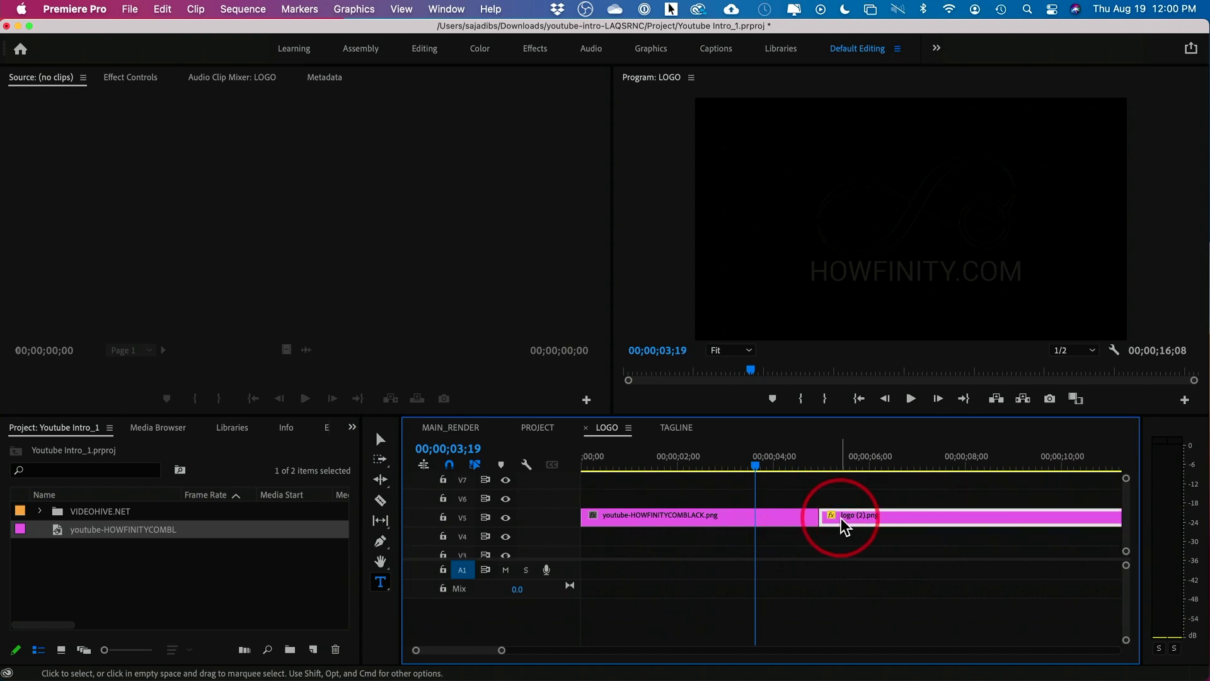
pyautogui.moveTo(858, 524); pyautogui.dragTo(1096, 505)
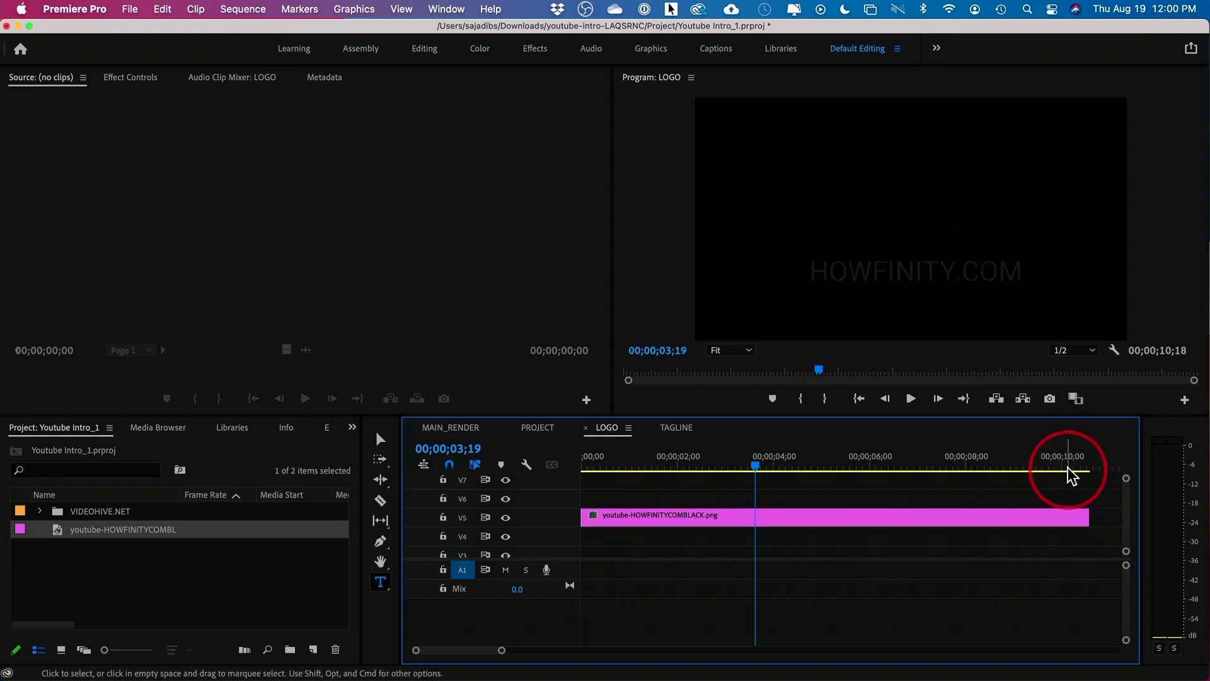
pyautogui.moveTo(920, 464); pyautogui.dragTo(657, 465)
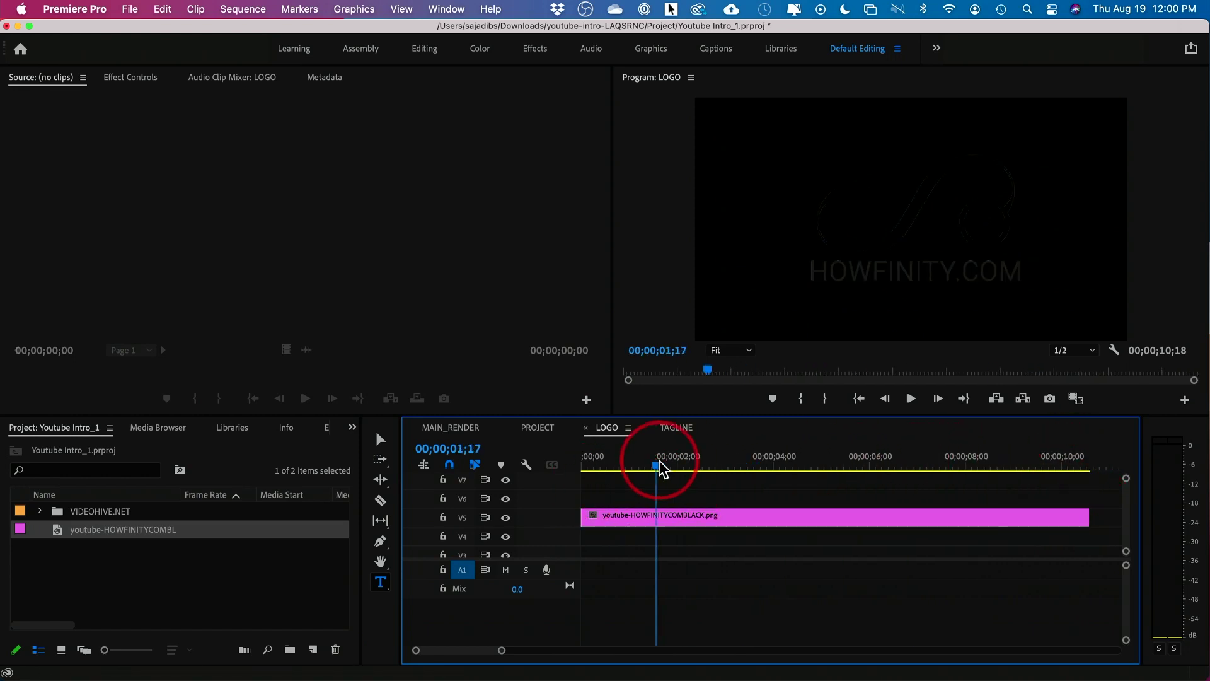
# - Set the HOWFINITY logo clip's Scale to 100 in Effect Controls
pyautogui.click(678, 534)
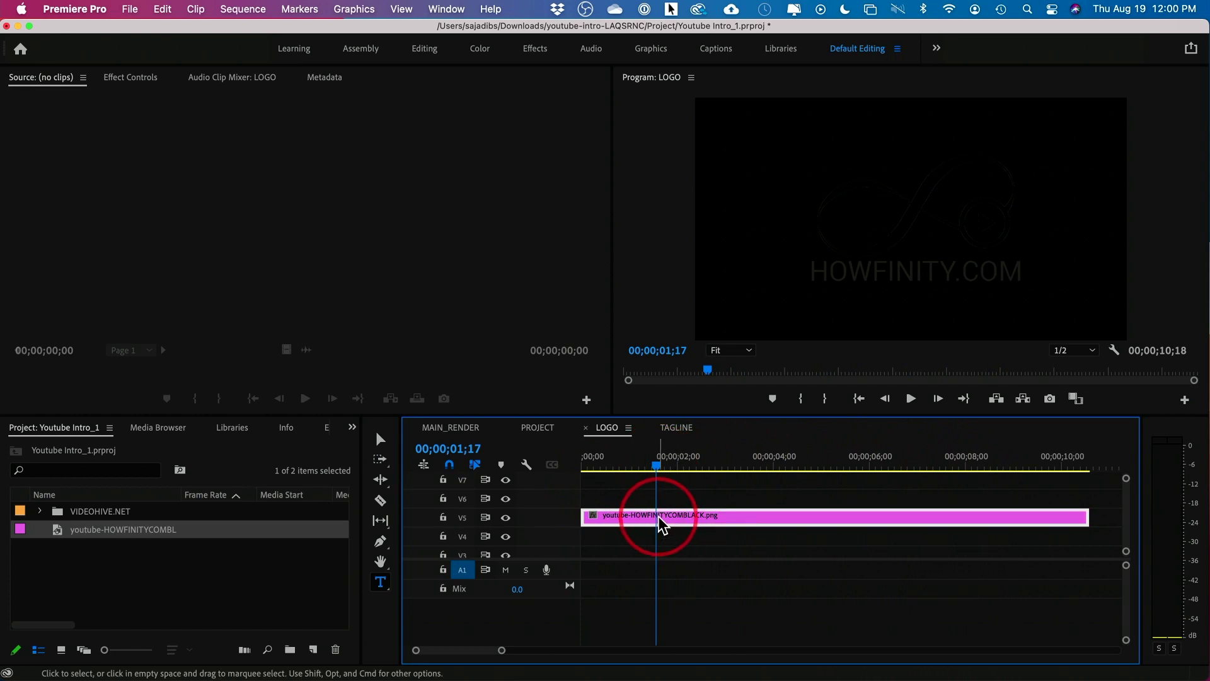
pyautogui.scroll(-1, 660, 525)
pyautogui.click(124, 85)
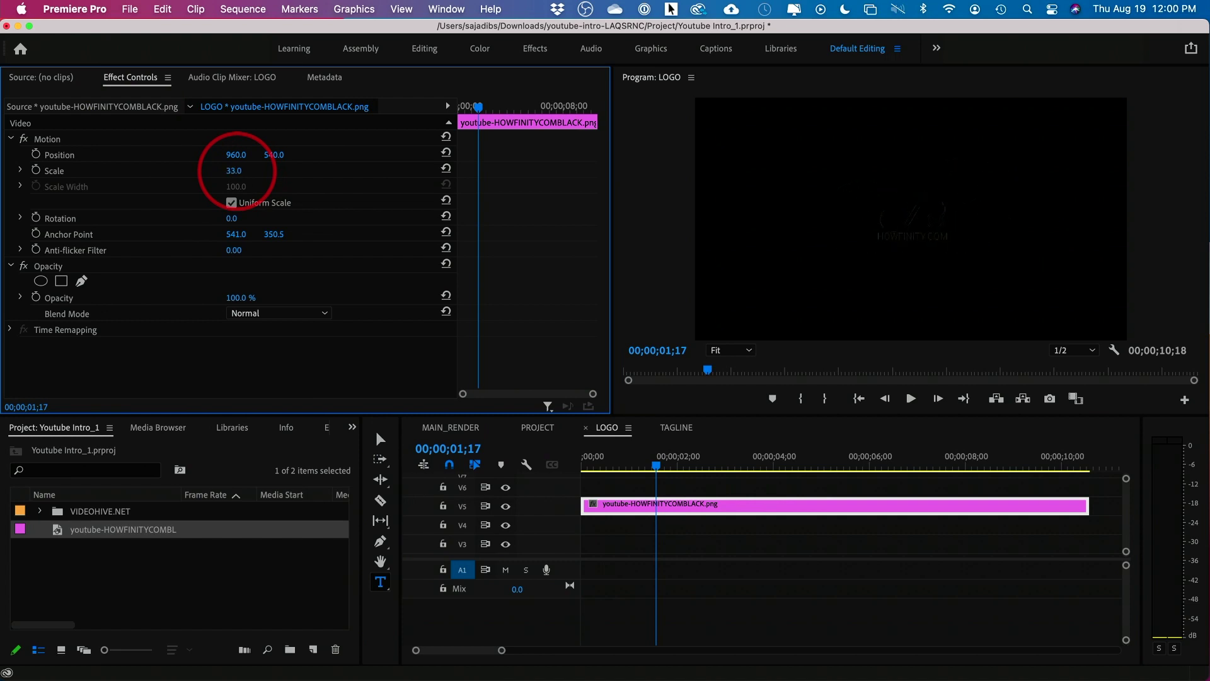
pyautogui.write('100')
pyautogui.press('Return')
pyautogui.click(695, 509)
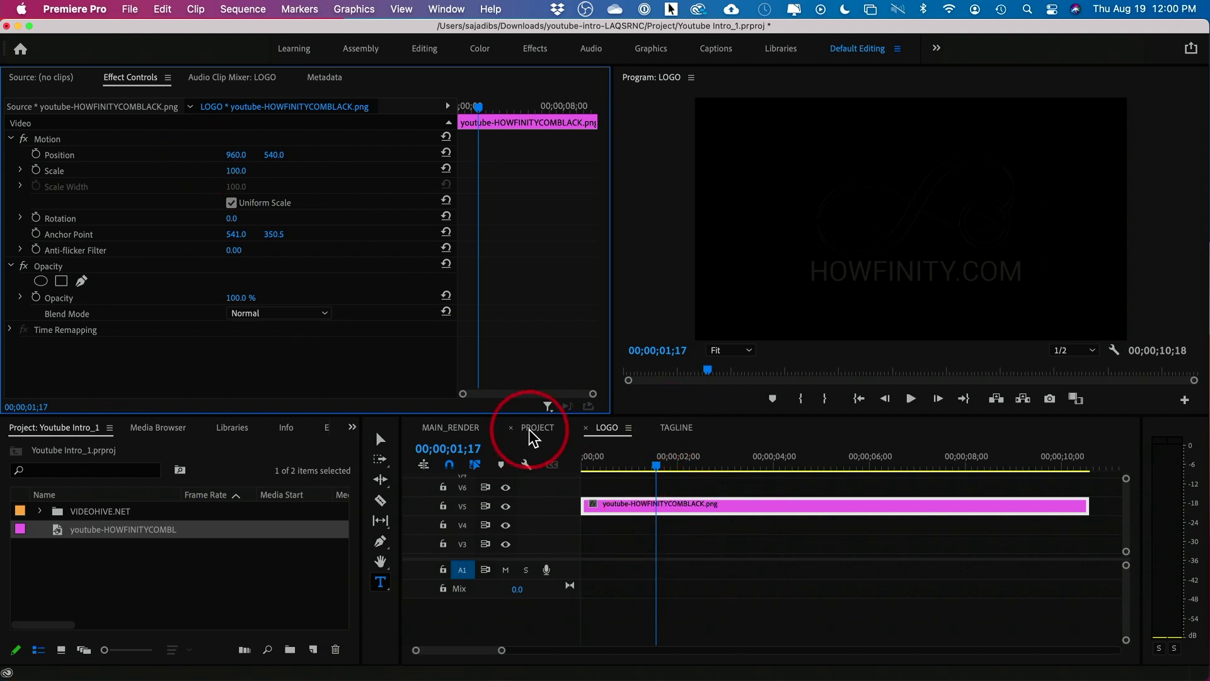
# - In MAIN_RENDER, scrub and play the intro to find where the HOWFINITY logo settles
pyautogui.click(443, 427)
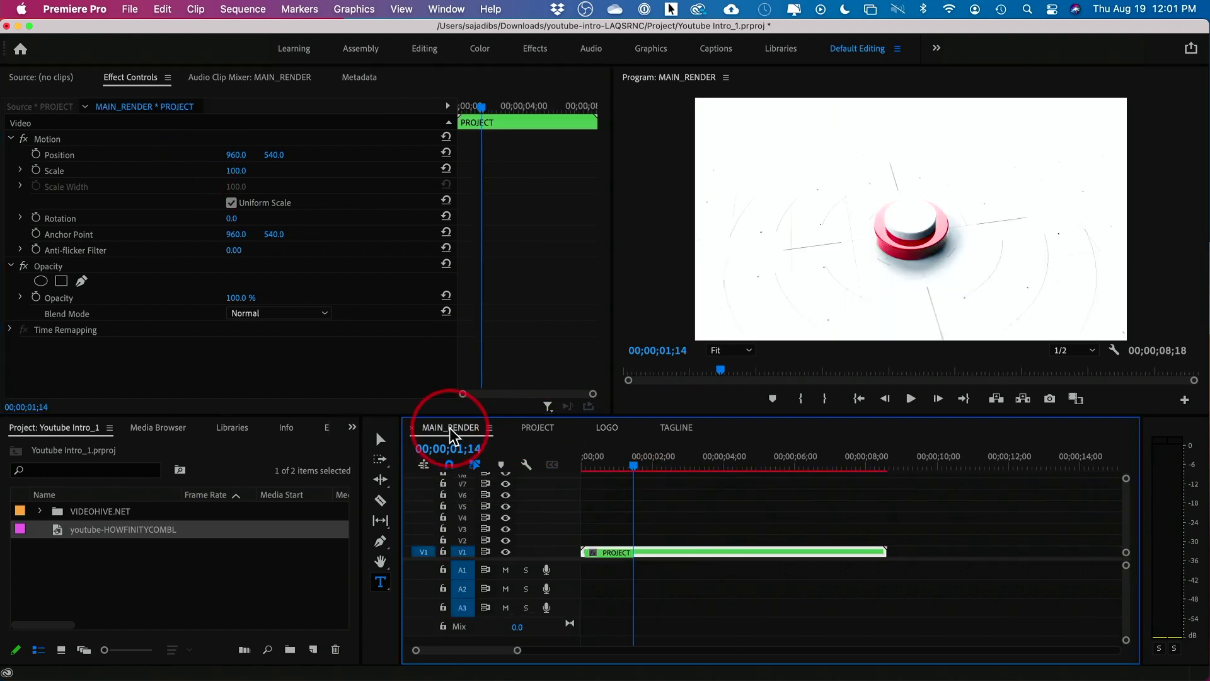
pyautogui.click(633, 468)
pyautogui.moveTo(634, 467); pyautogui.dragTo(496, 470)
pyautogui.click(736, 500)
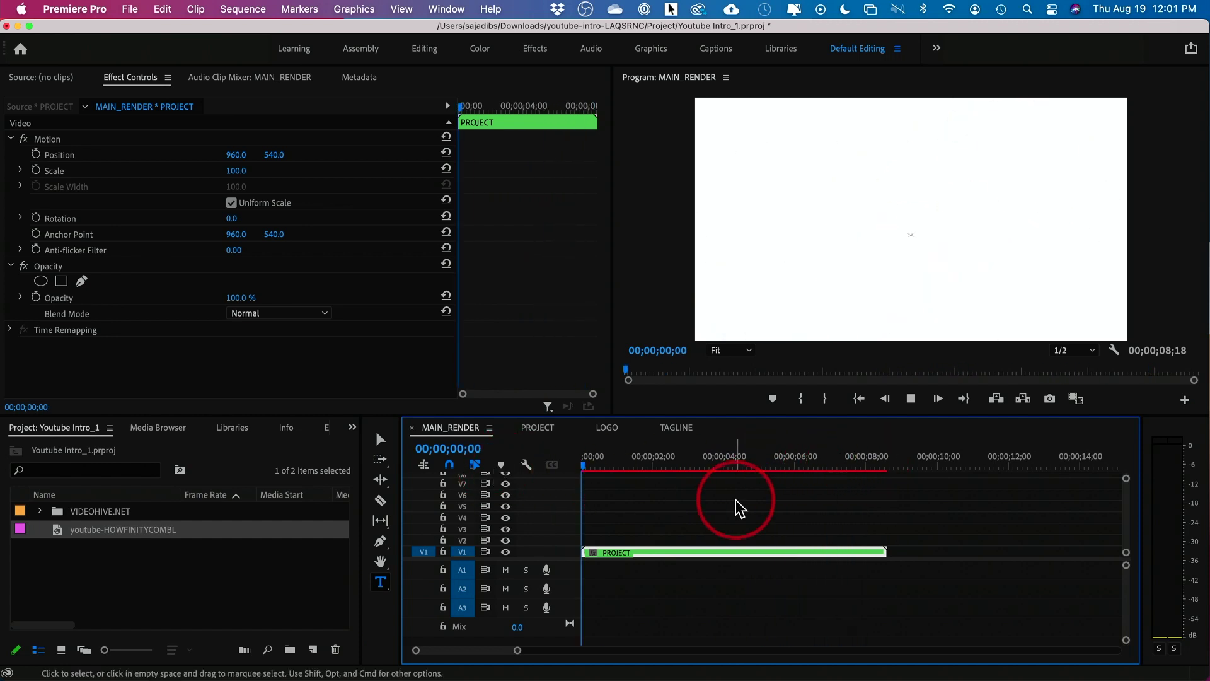
pyautogui.press('space')
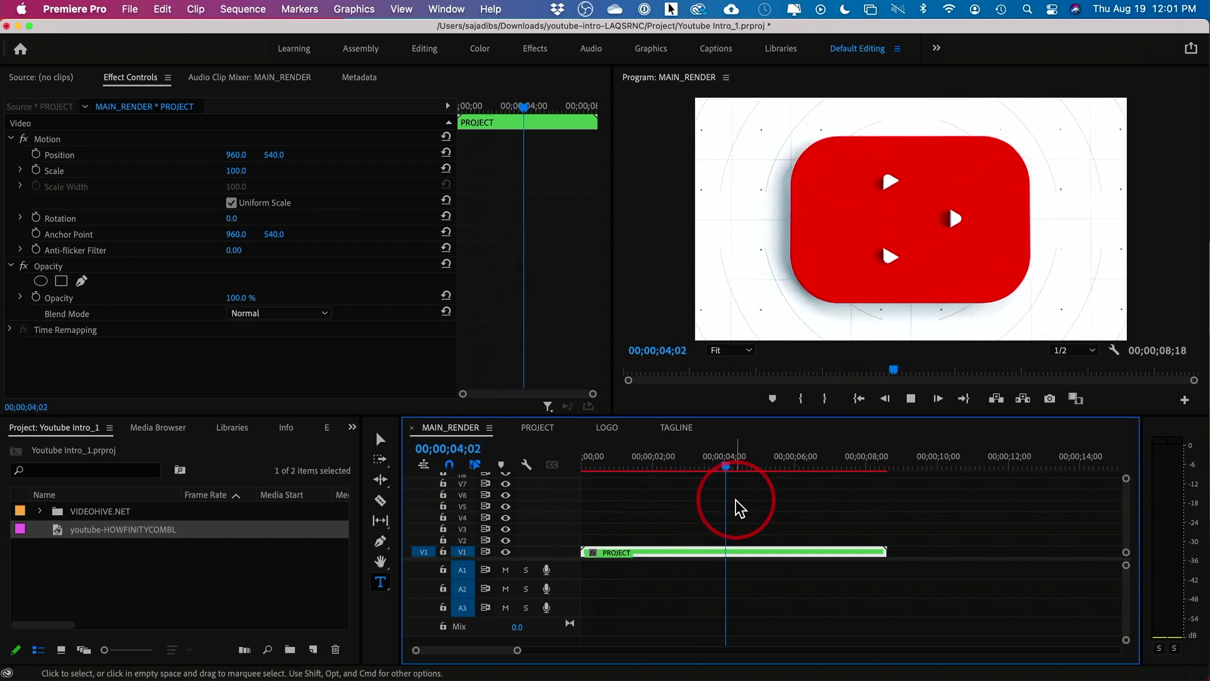
pyautogui.moveTo(819, 465); pyautogui.dragTo(777, 464)
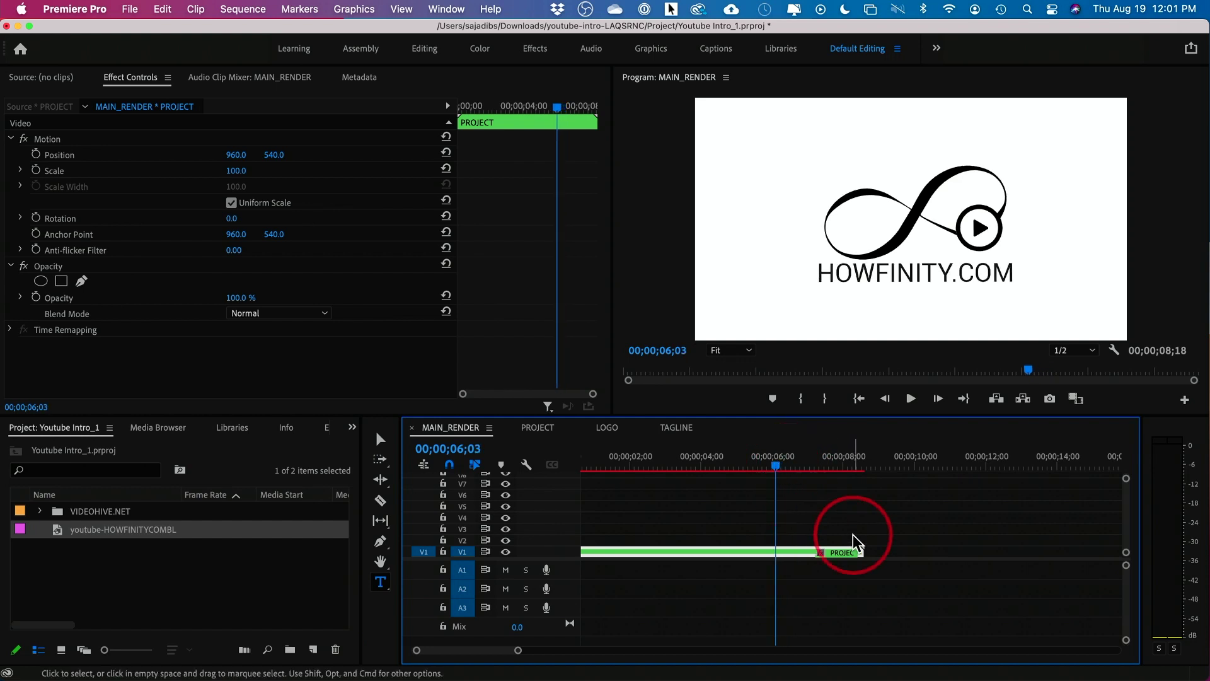
# - Trim the PROJECT clip's end to the playhead and play back the shortened intro from 02;27
pyautogui.moveTo(869, 553); pyautogui.dragTo(776, 552)
pyautogui.moveTo(780, 470); pyautogui.dragTo(661, 470)
pyautogui.press('space')
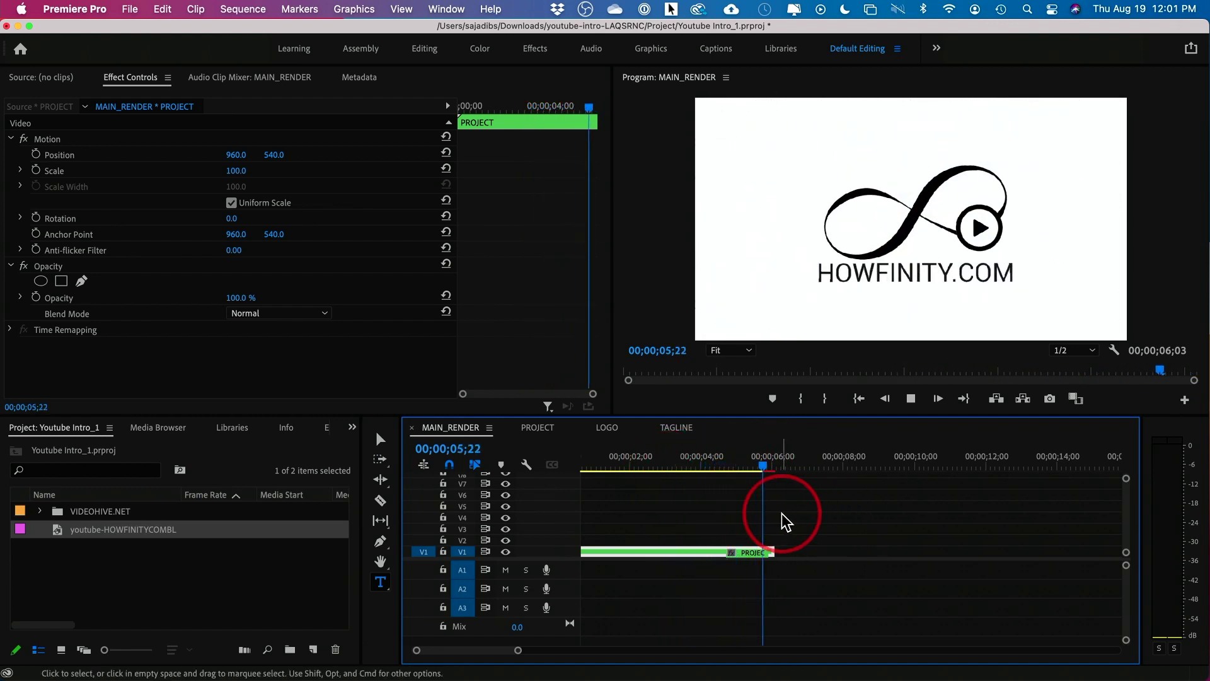
pyautogui.click(754, 470)
pyautogui.moveTo(755, 469); pyautogui.dragTo(661, 470)
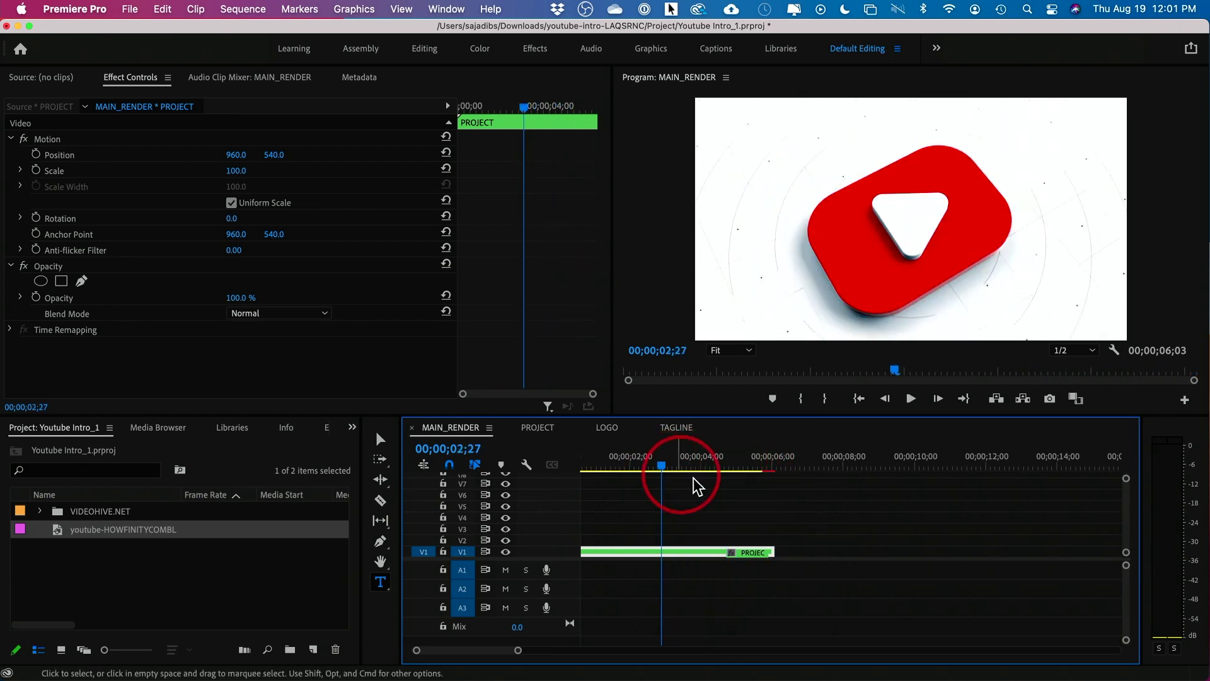
pyautogui.press('space')
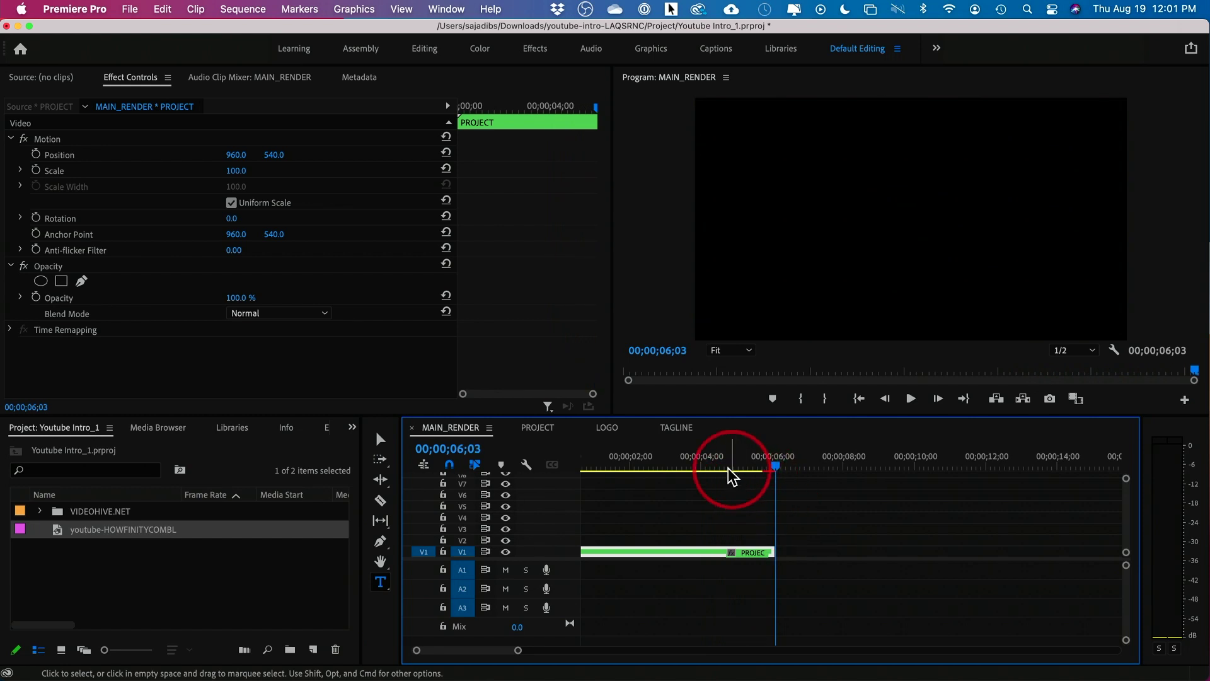
pyautogui.click(615, 470)
pyautogui.press('Home')
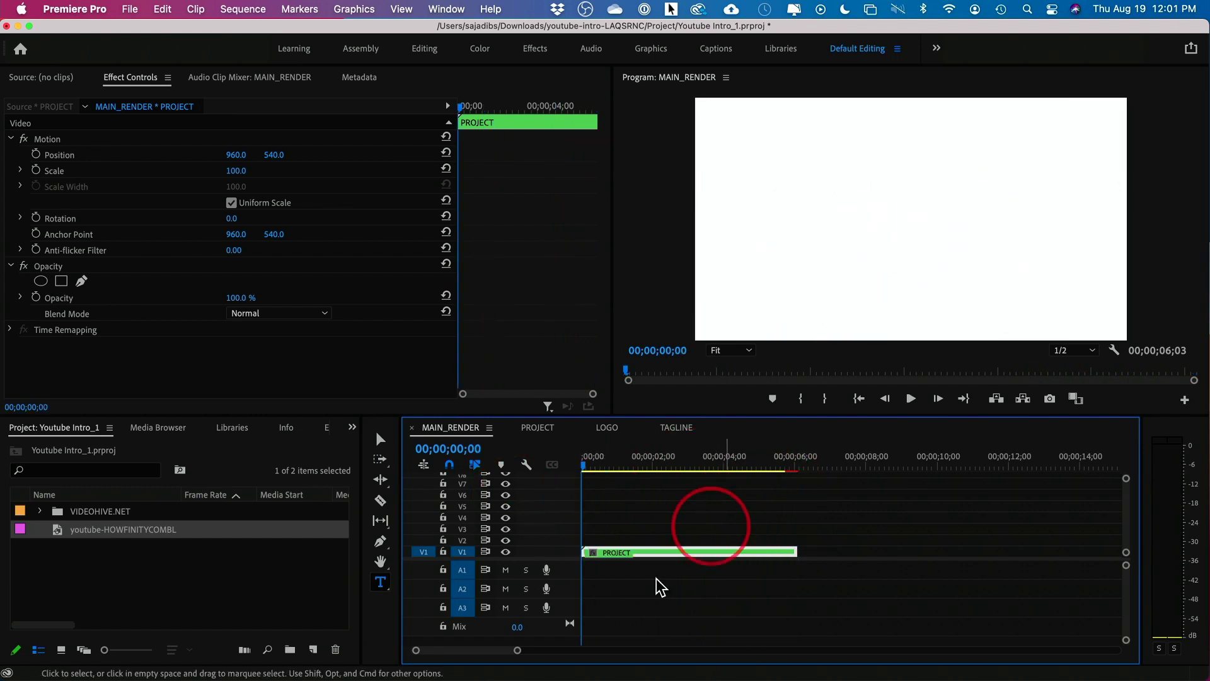
pyautogui.press('super+Tab')
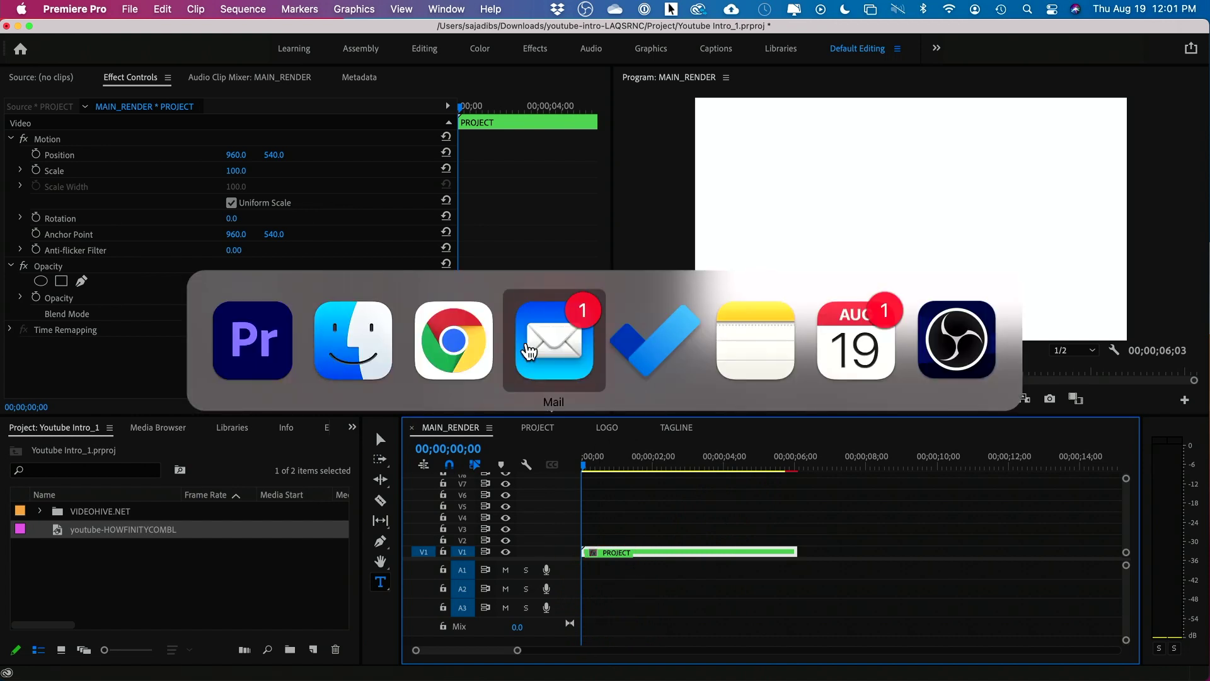
# - Search Envato Elements for 'logo sting' and show all sound effect results
pyautogui.click(446, 359)
pyautogui.click(205, 98)
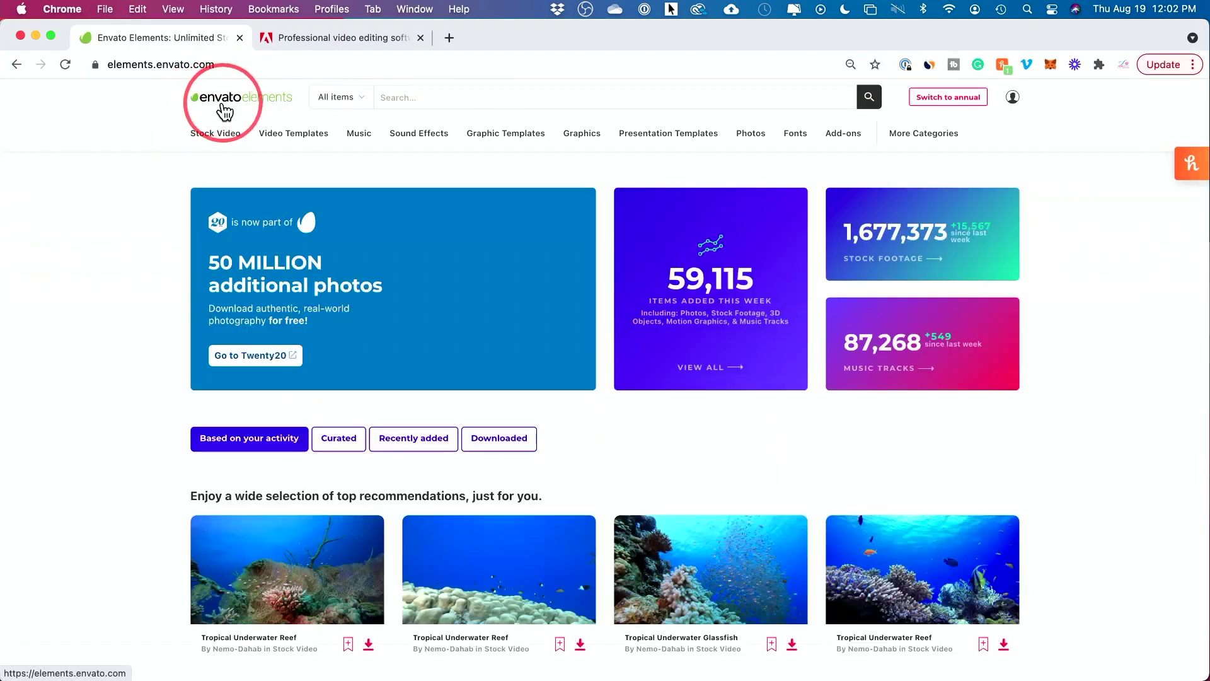
pyautogui.click(508, 93)
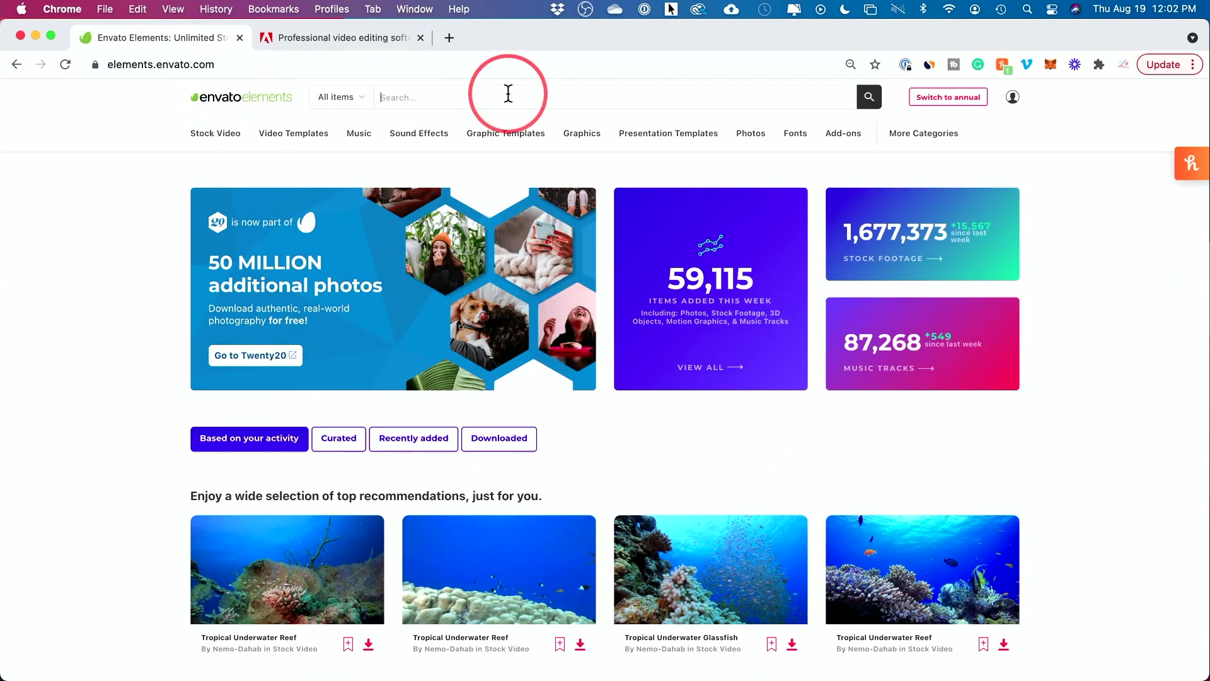
pyautogui.write('logo sting')
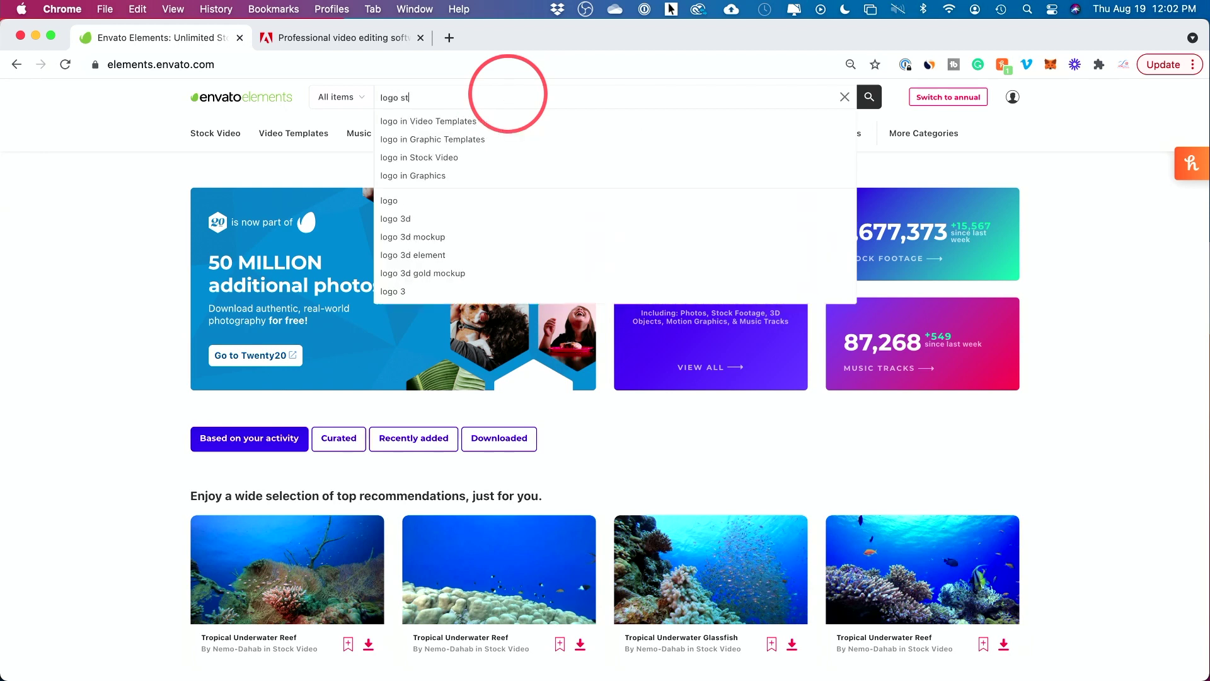
pyautogui.press('Return')
pyautogui.scroll(-5, 189, 297)
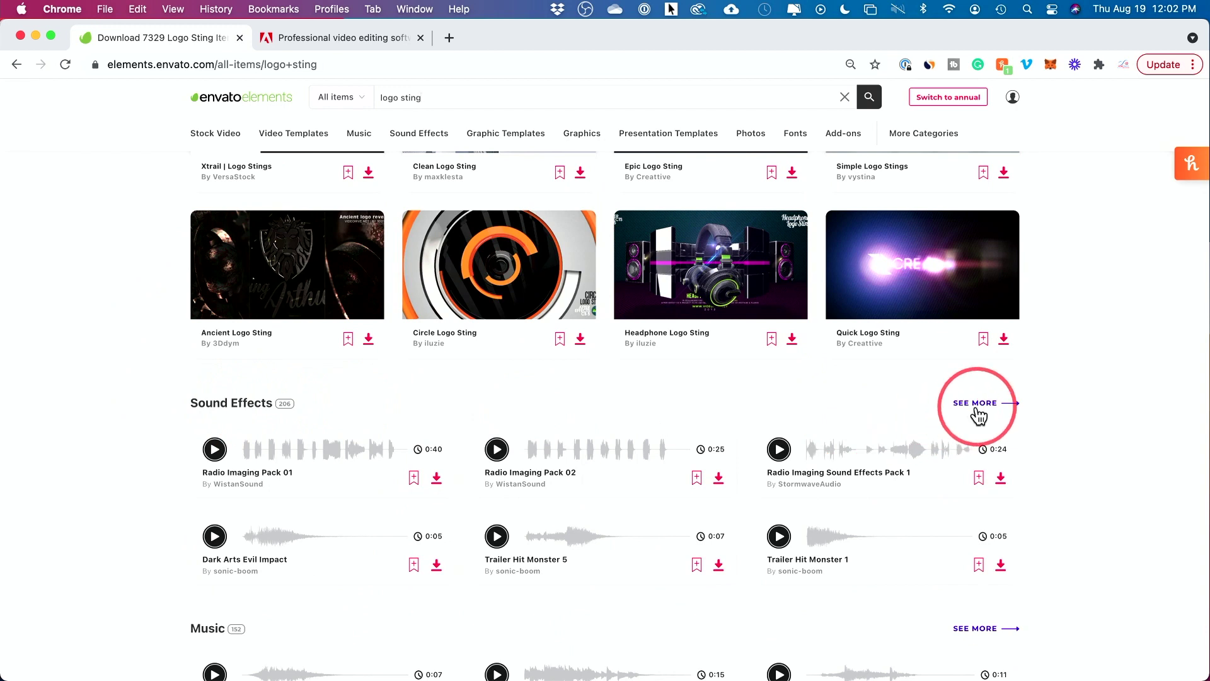
pyautogui.click(227, 388)
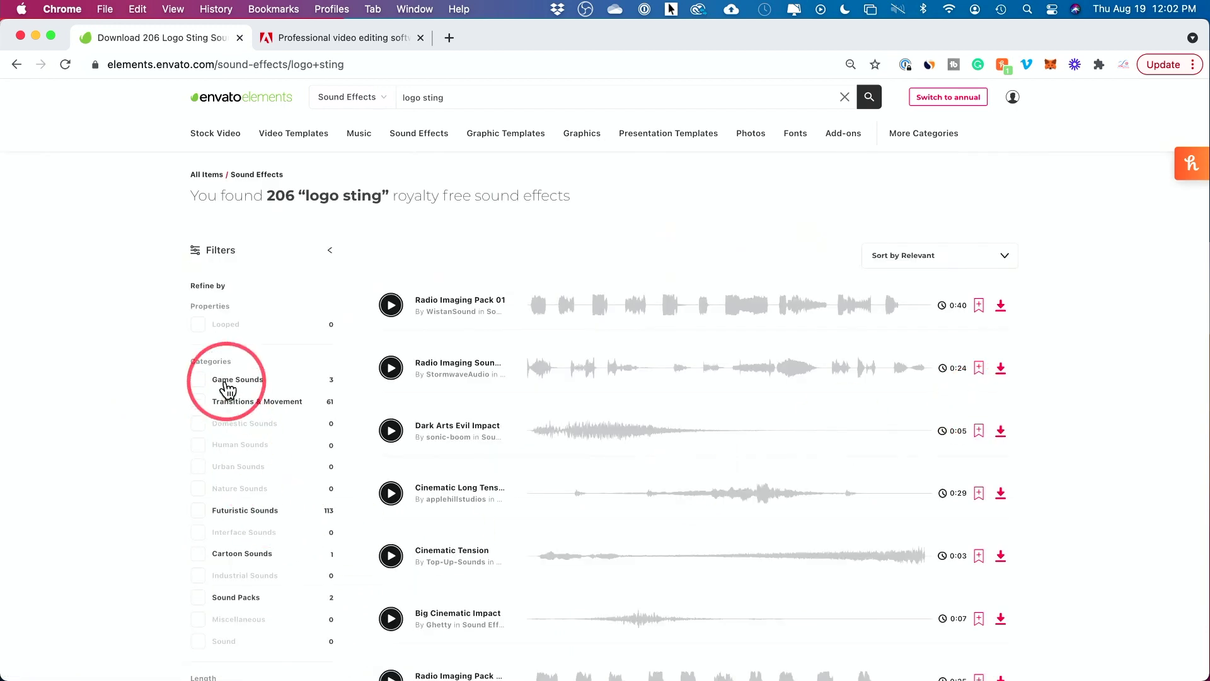
# - Preview Cinematic Tension and Big Cinematic Impact, then download Big Cinematic Impact
pyautogui.click(148, 303)
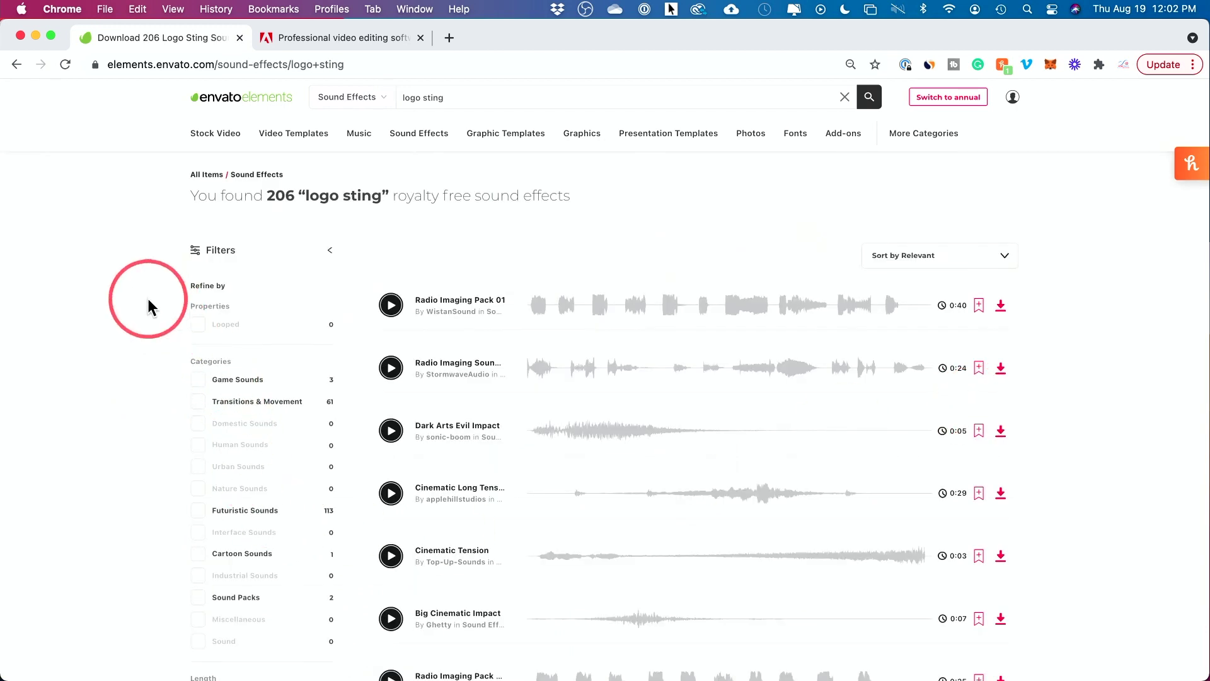
pyautogui.scroll(-2, 1097, 262)
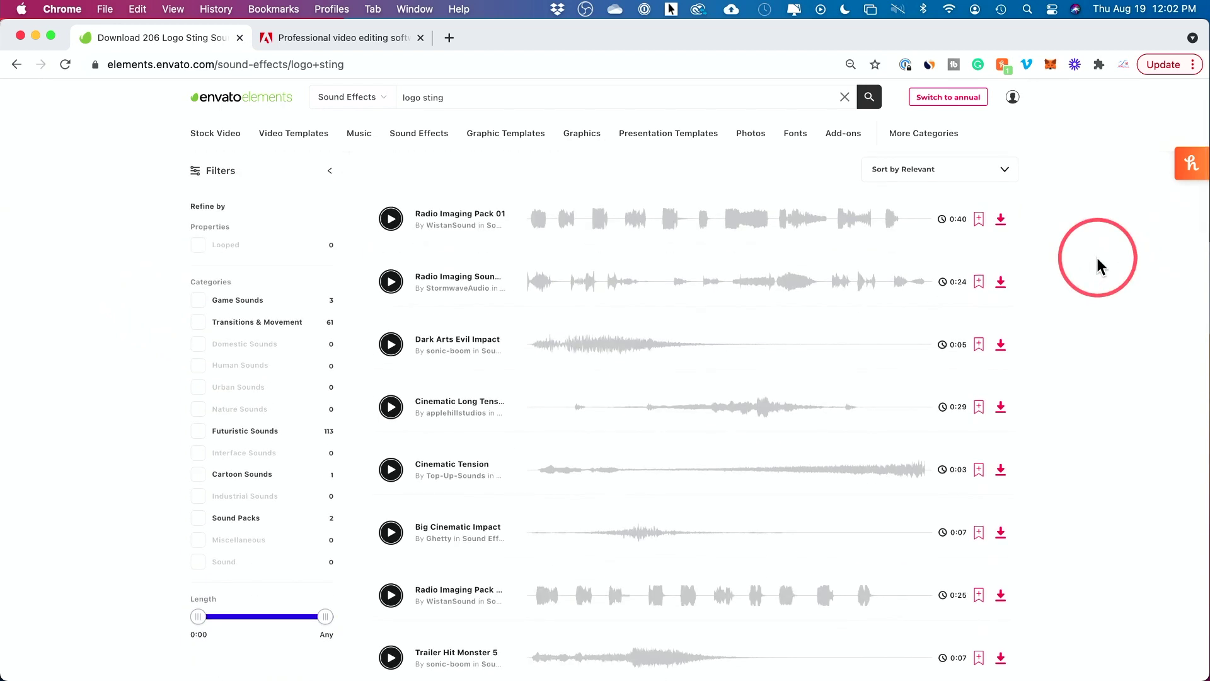
pyautogui.scroll(-1, 428, 438)
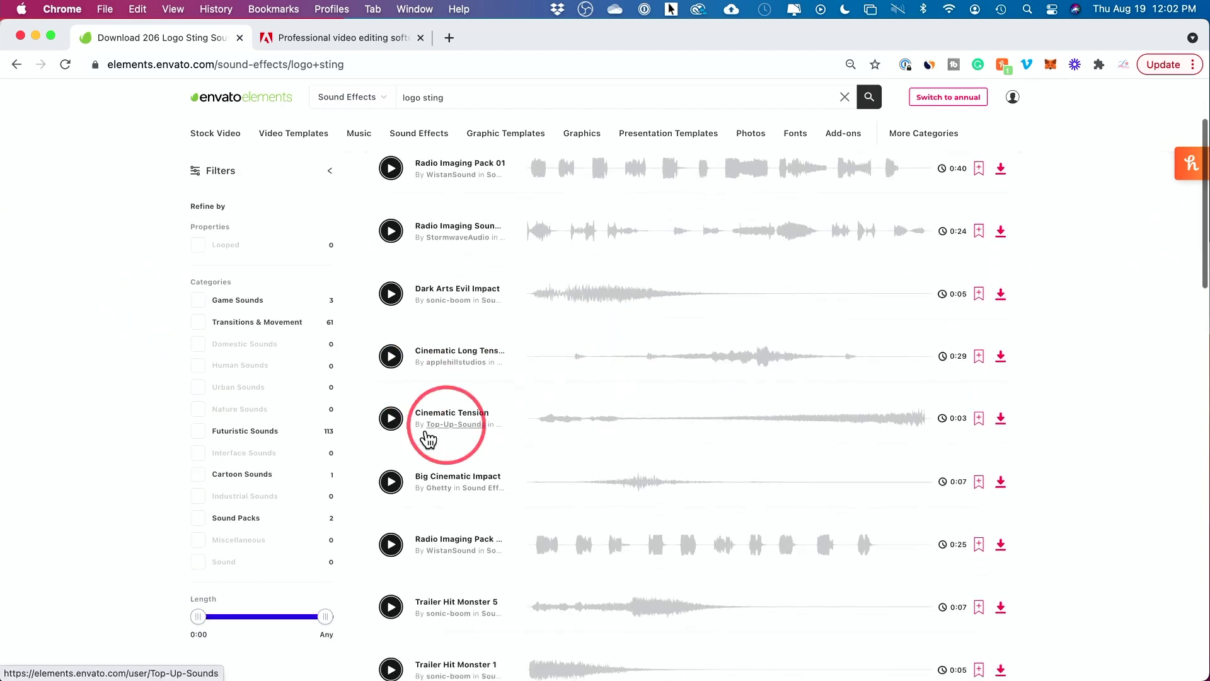
pyautogui.click(391, 418)
pyautogui.click(391, 481)
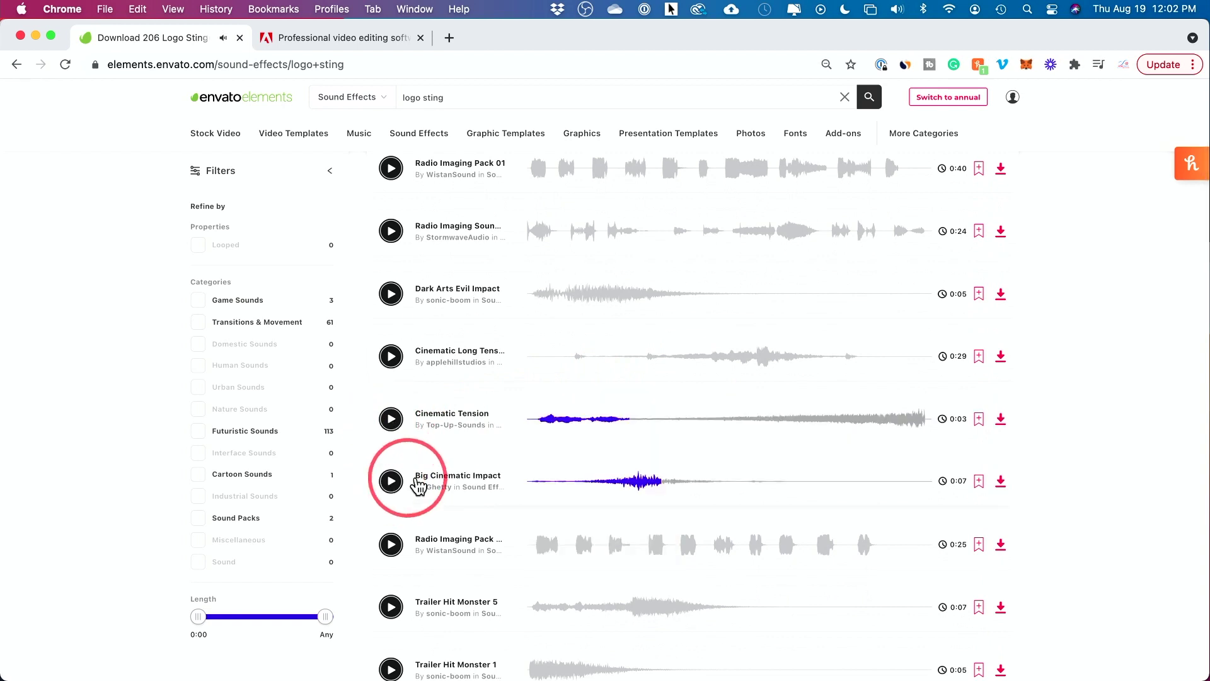
pyautogui.scroll(-1, 567, 370)
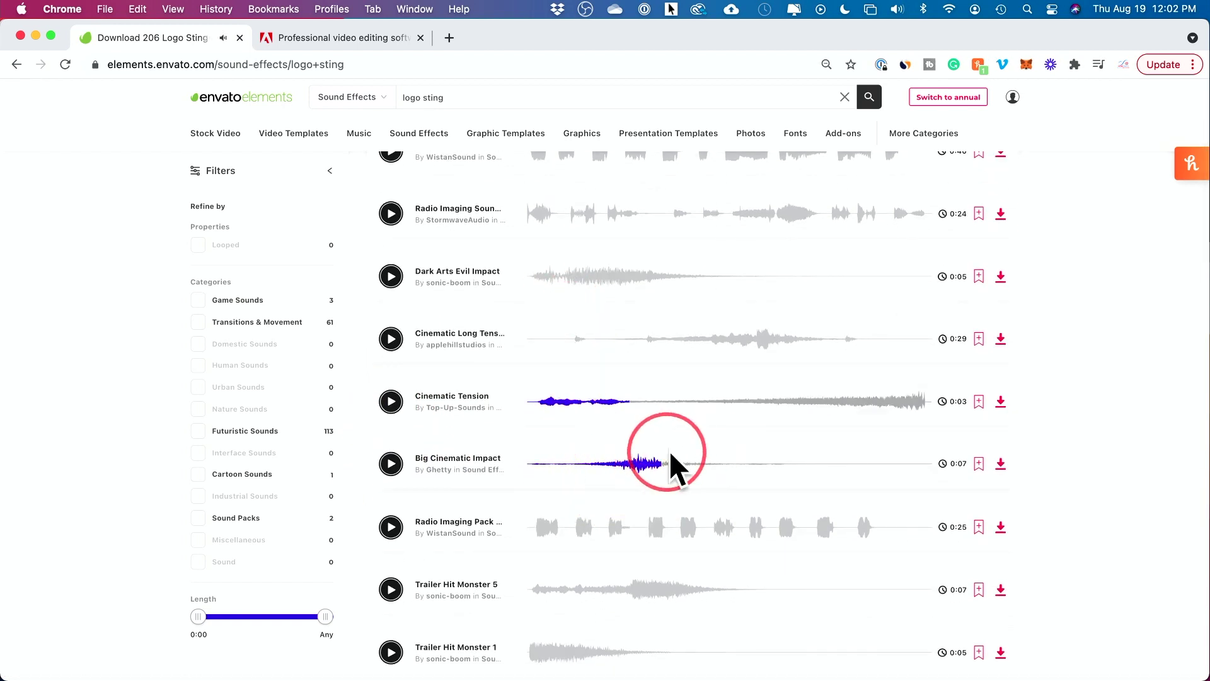
pyautogui.click(1001, 471)
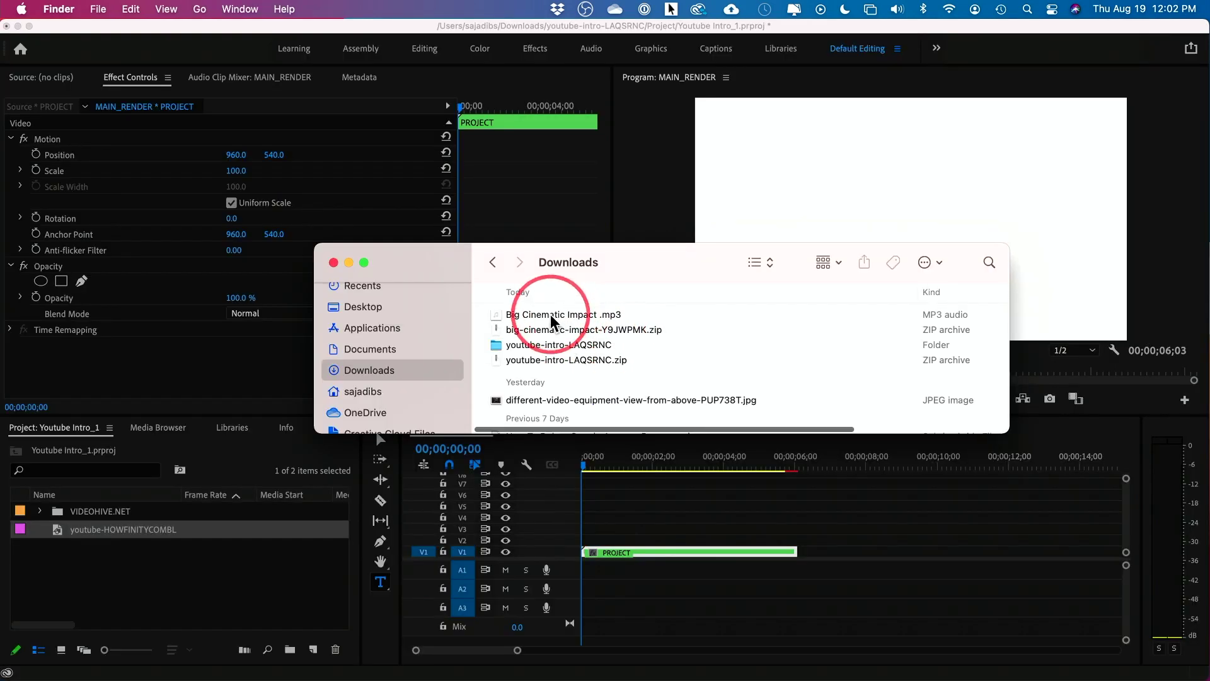
# - Import Big Cinematic Impact.mp3 from Downloads into the Premiere project
pyautogui.click(550, 315)
pyautogui.moveTo(508, 322); pyautogui.dragTo(96, 578)
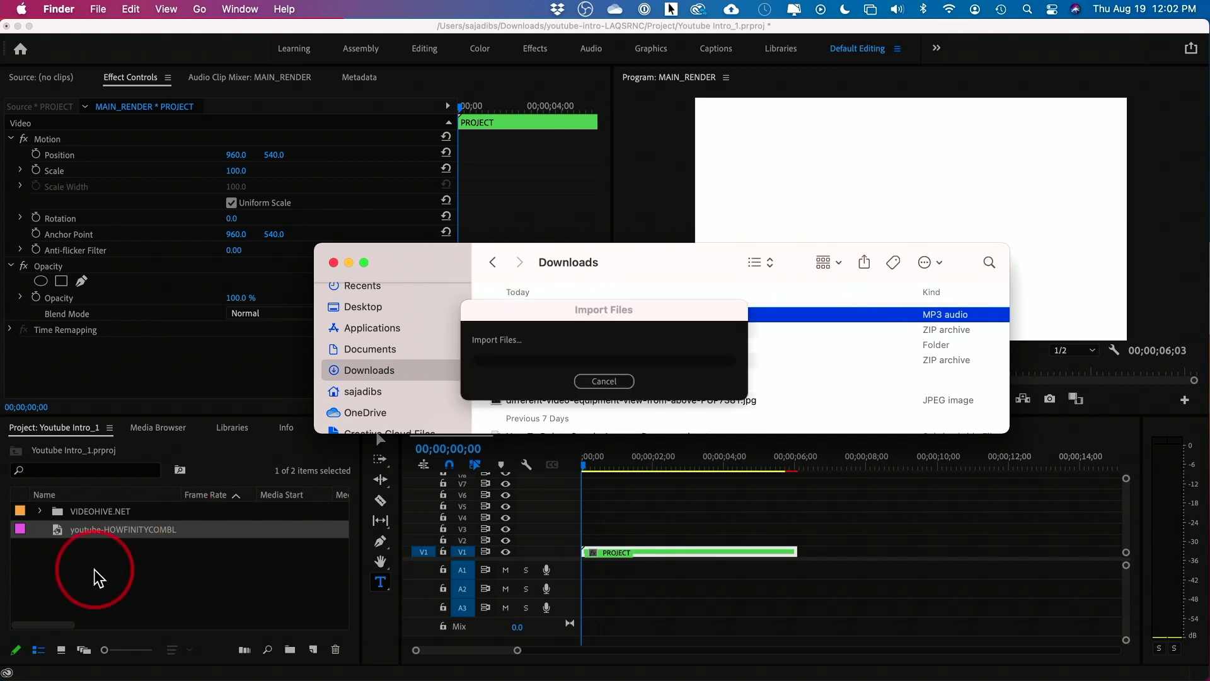
pyautogui.click(120, 591)
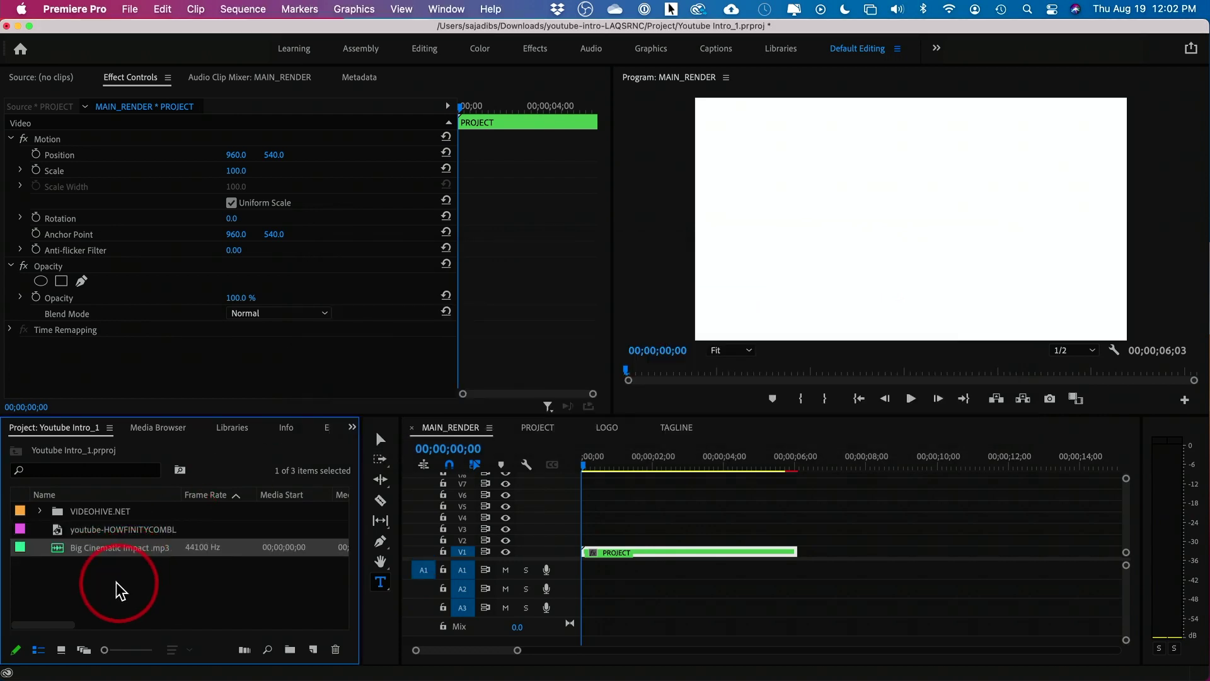
# - Place the sound on A1, trim it to end with the video, and play it back
pyautogui.moveTo(222, 553); pyautogui.dragTo(577, 571)
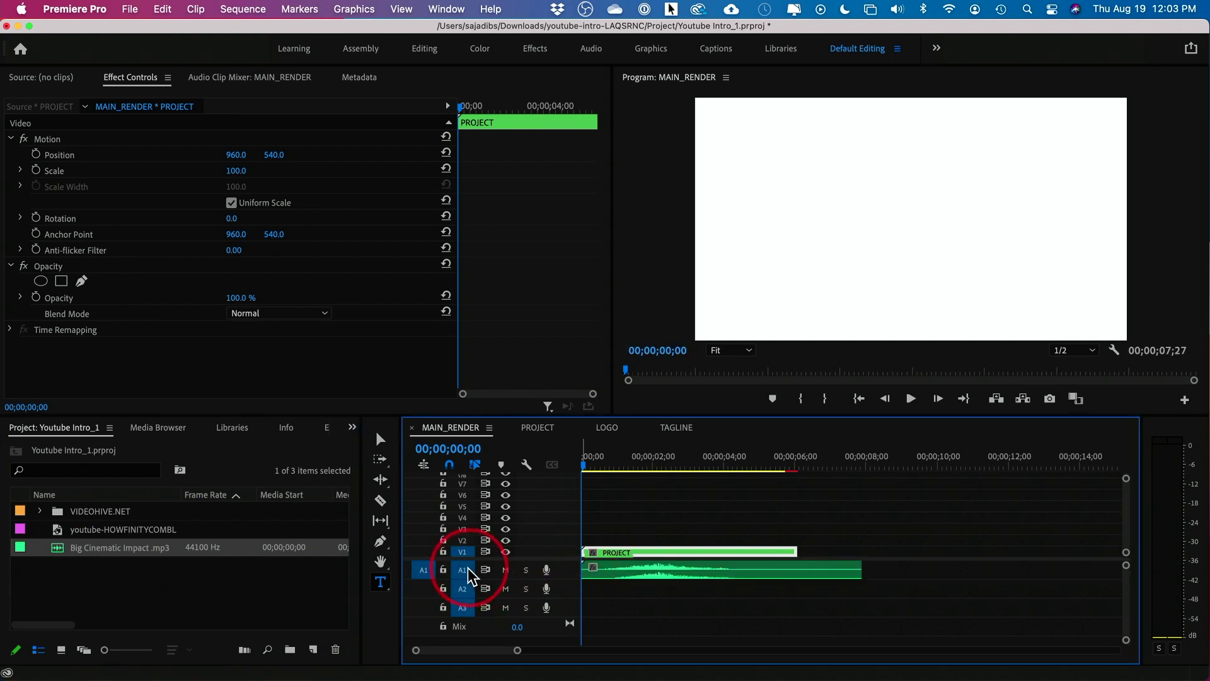
pyautogui.click(753, 570)
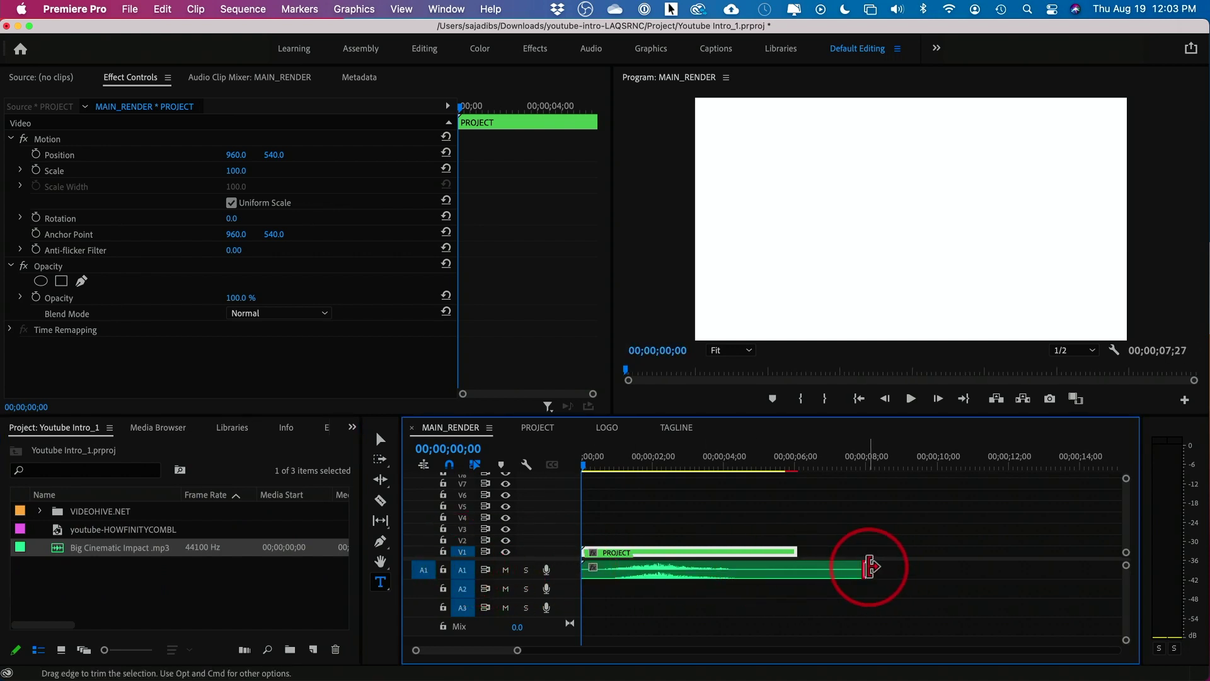
pyautogui.moveTo(862, 569); pyautogui.dragTo(797, 571)
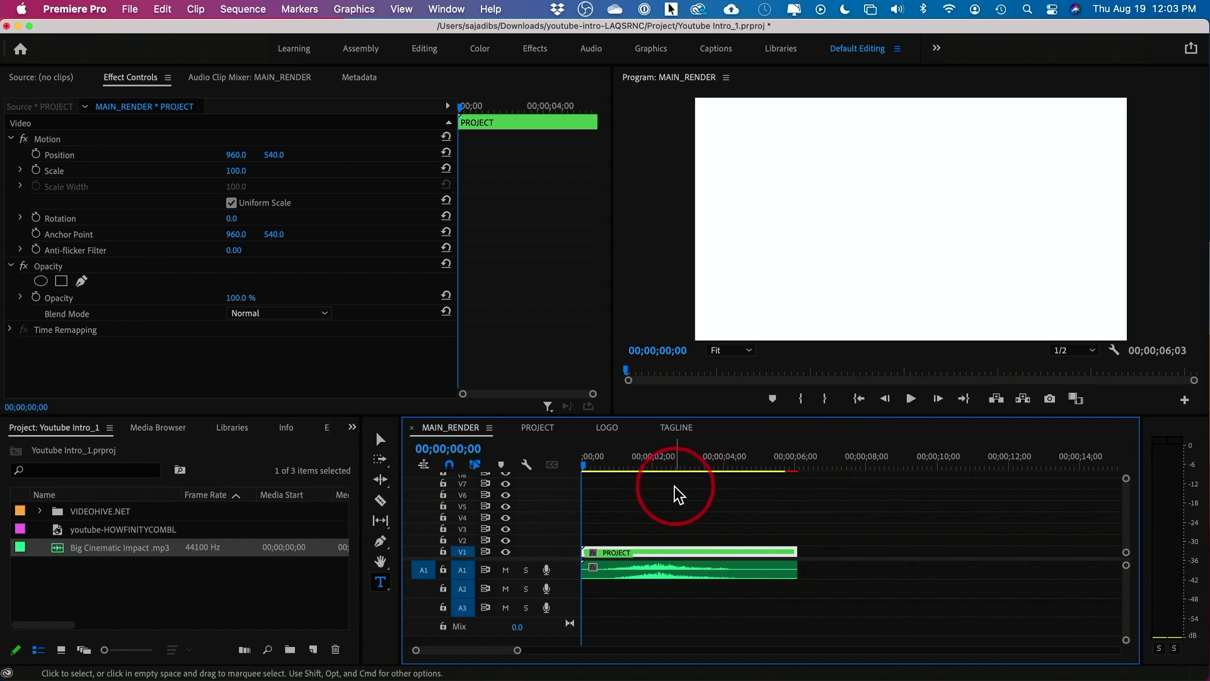
pyautogui.moveTo(555, 578); pyautogui.dragTo(555, 599)
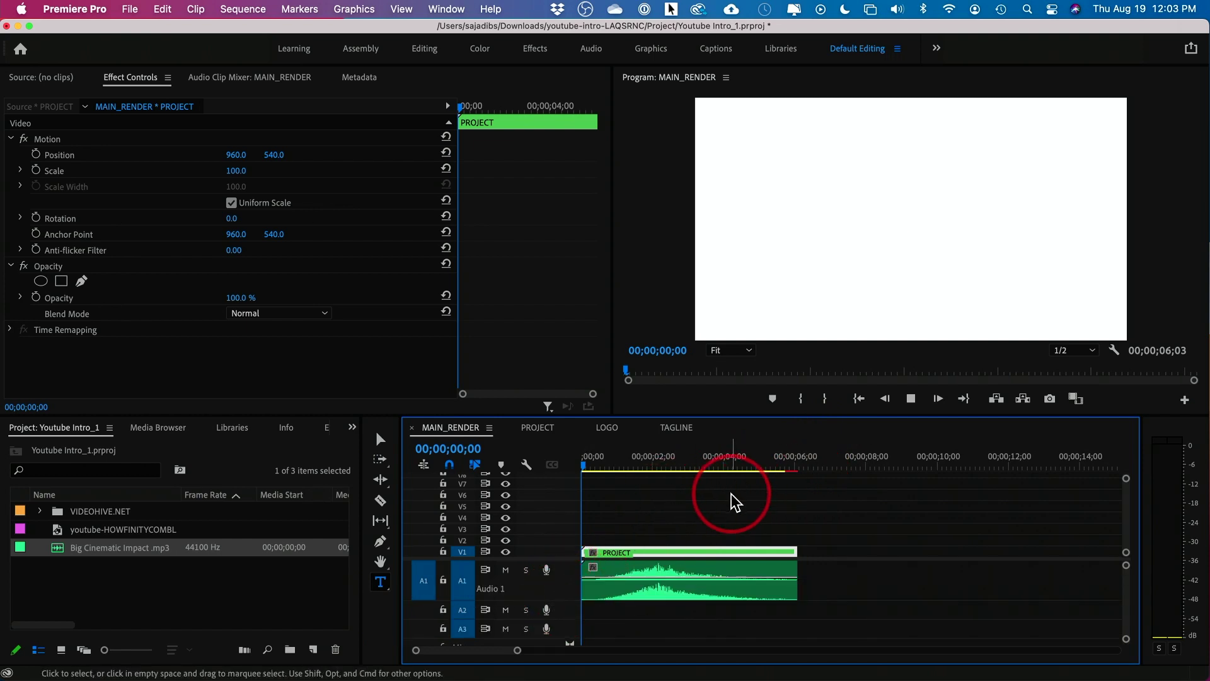
pyautogui.press('space')
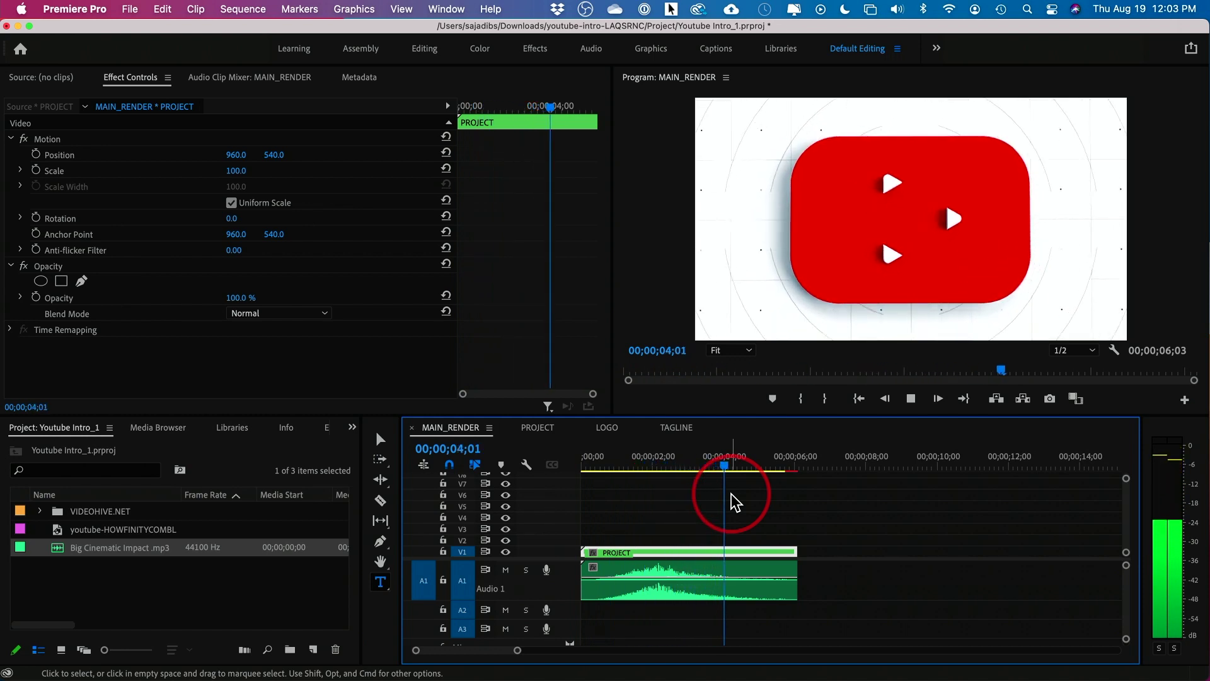
# - Slide the sound effect later on A1, trim its end to the video's end, and replay
pyautogui.press('space')
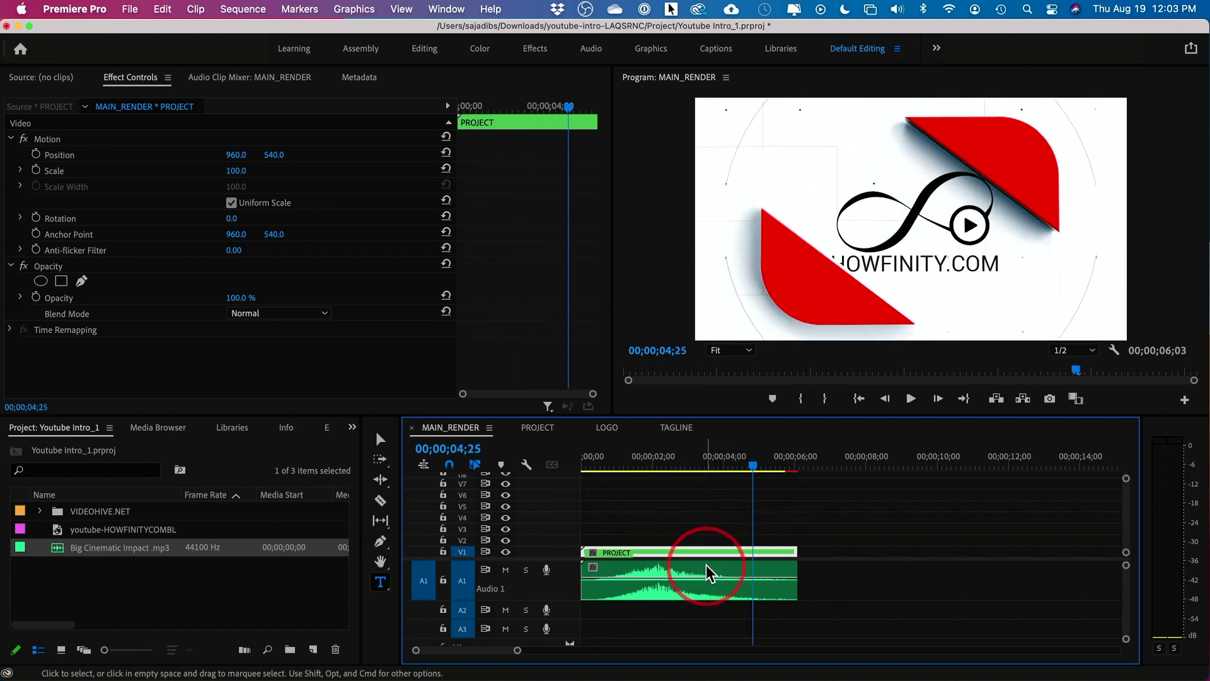
pyautogui.moveTo(667, 566); pyautogui.dragTo(742, 569)
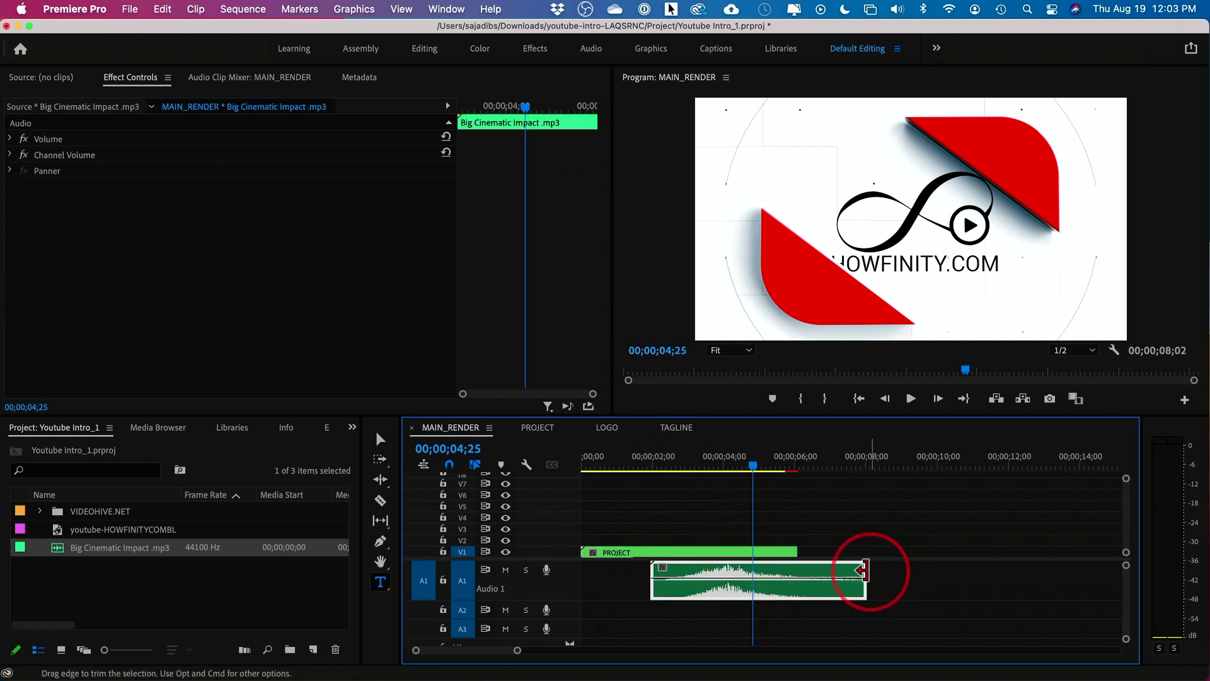
pyautogui.moveTo(875, 568); pyautogui.dragTo(798, 569)
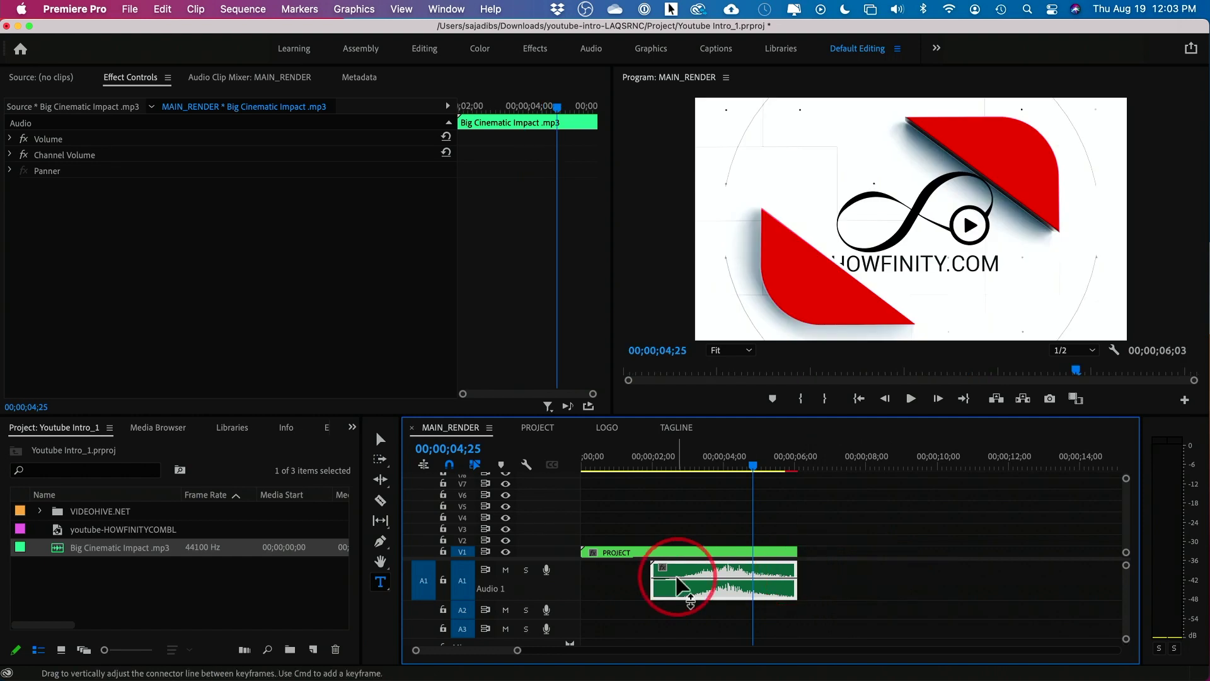
pyautogui.click(679, 469)
pyautogui.press('space')
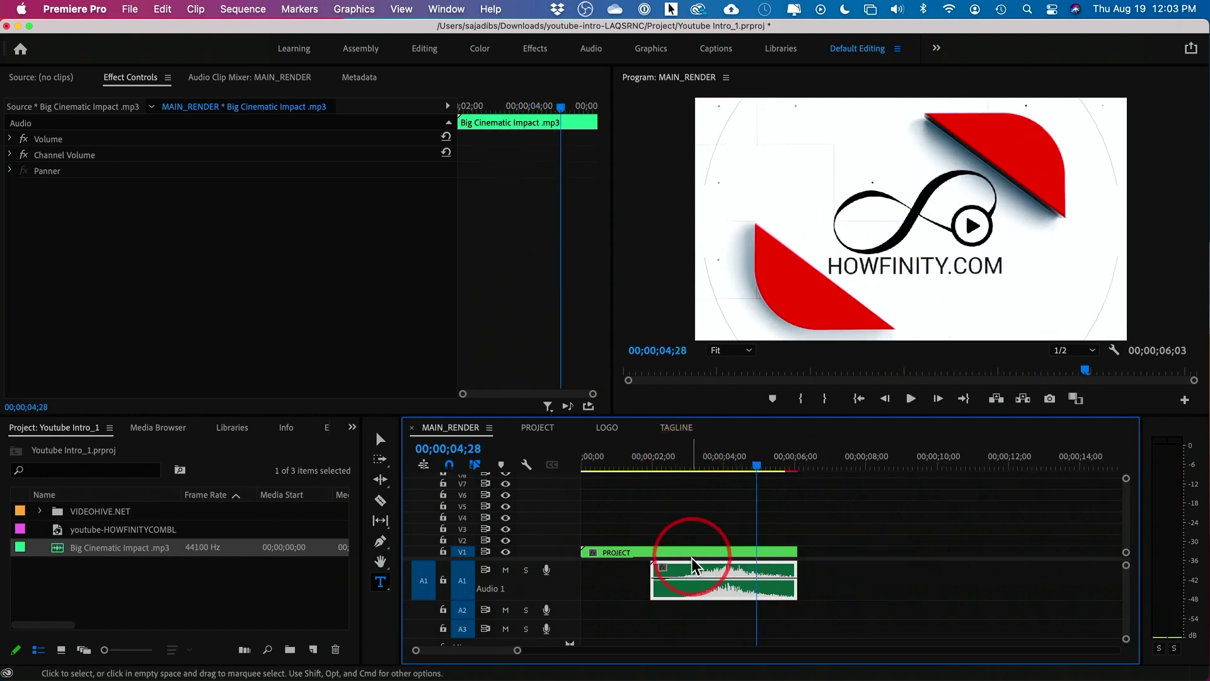
# - Nudge the sound later again, trim it to 00;00;03;22, and review the timing
pyautogui.moveTo(696, 572); pyautogui.dragTo(718, 572)
pyautogui.moveTo(814, 571)
pyautogui.mouseDown()
pyautogui.moveTo(803, 554)
pyautogui.moveTo(813, 549)
pyautogui.moveTo(807, 570)
pyautogui.mouseUp()
pyautogui.click(725, 486)
pyautogui.click(705, 452)
pyautogui.press('space')
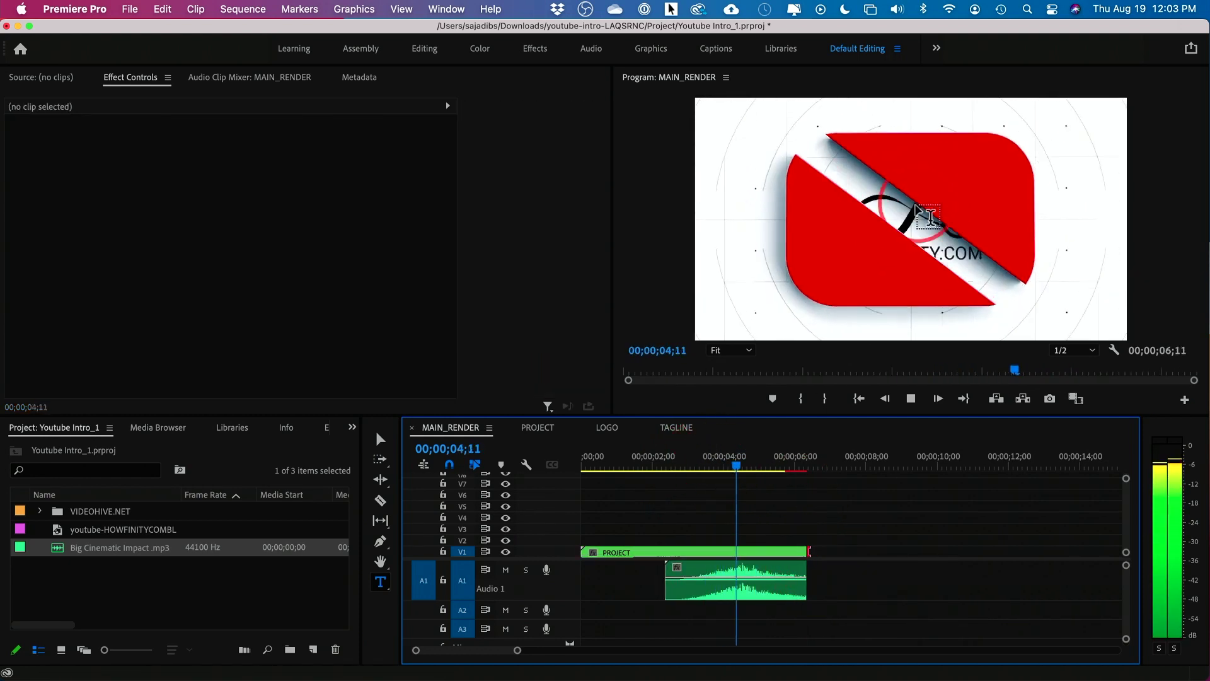
pyautogui.click(915, 221)
pyautogui.moveTo(789, 469); pyautogui.dragTo(646, 470)
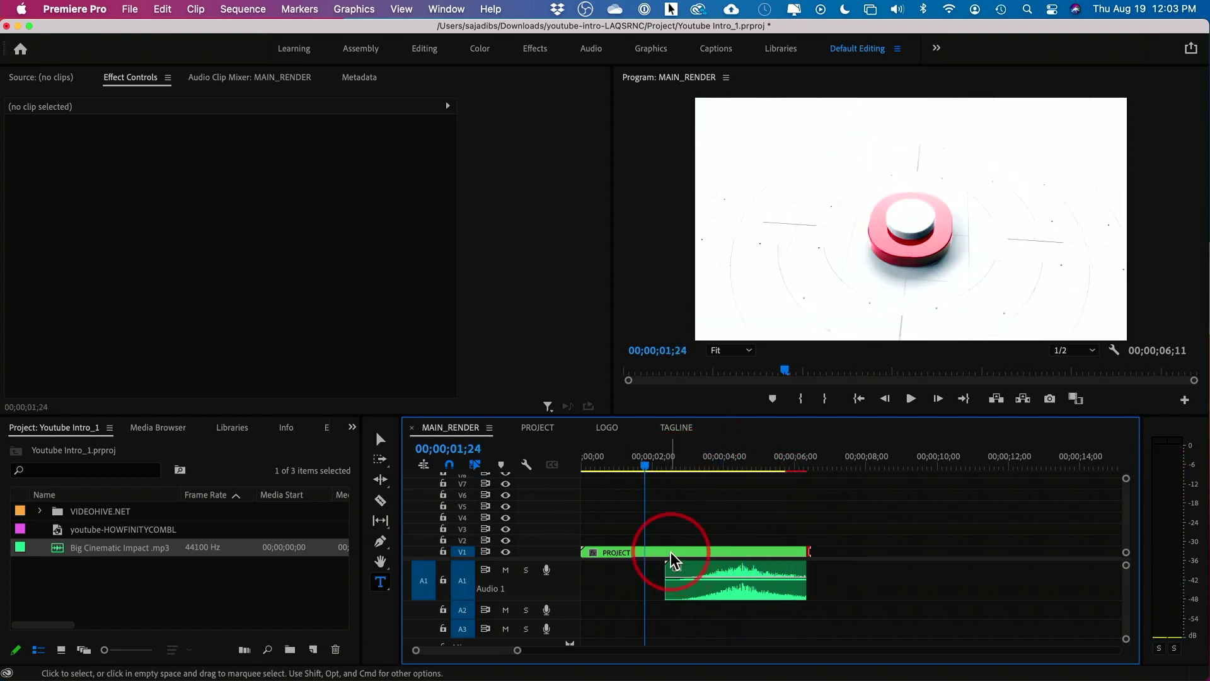
pyautogui.click(636, 555)
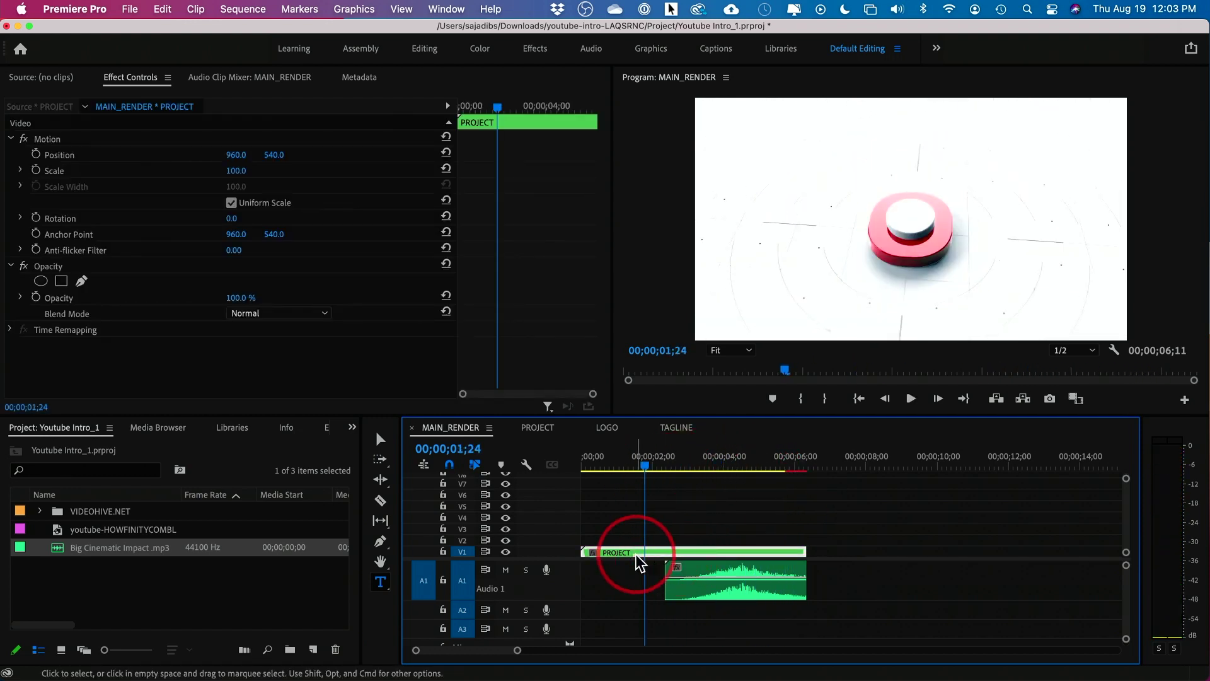
pyautogui.rightClick(675, 554)
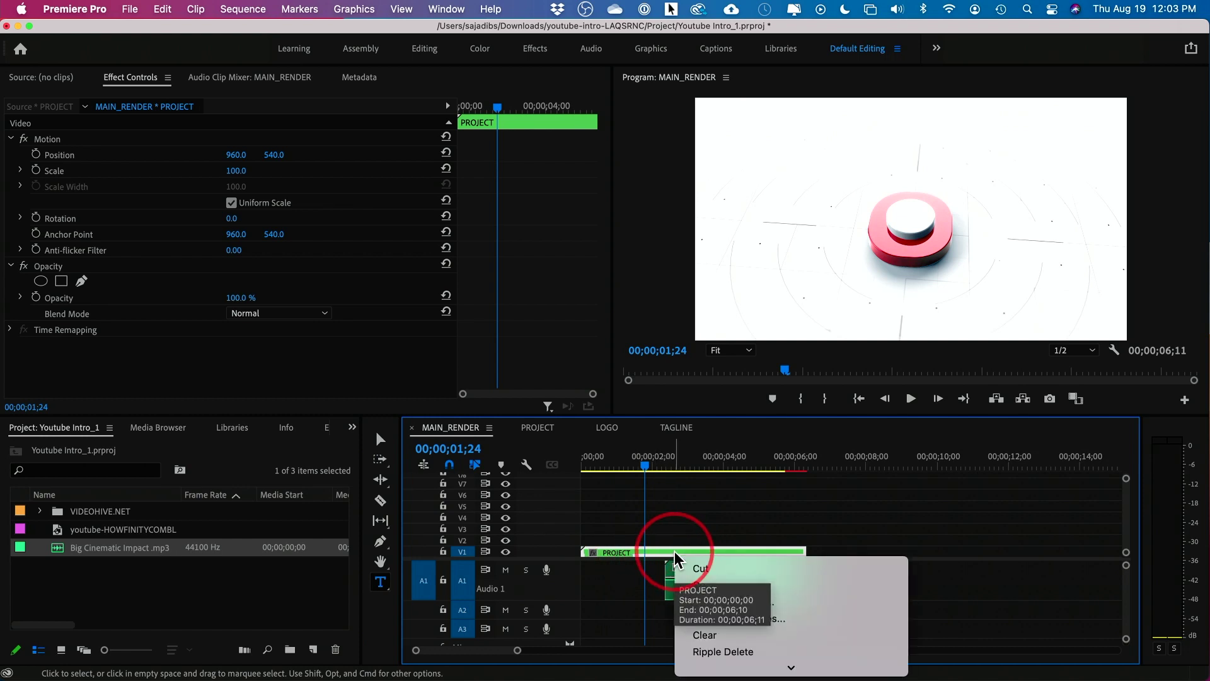
# - Set the PROJECT clip's speed to 200% and move Big Cinematic Impact to 00;00
pyautogui.scroll(-10, 752, 659)
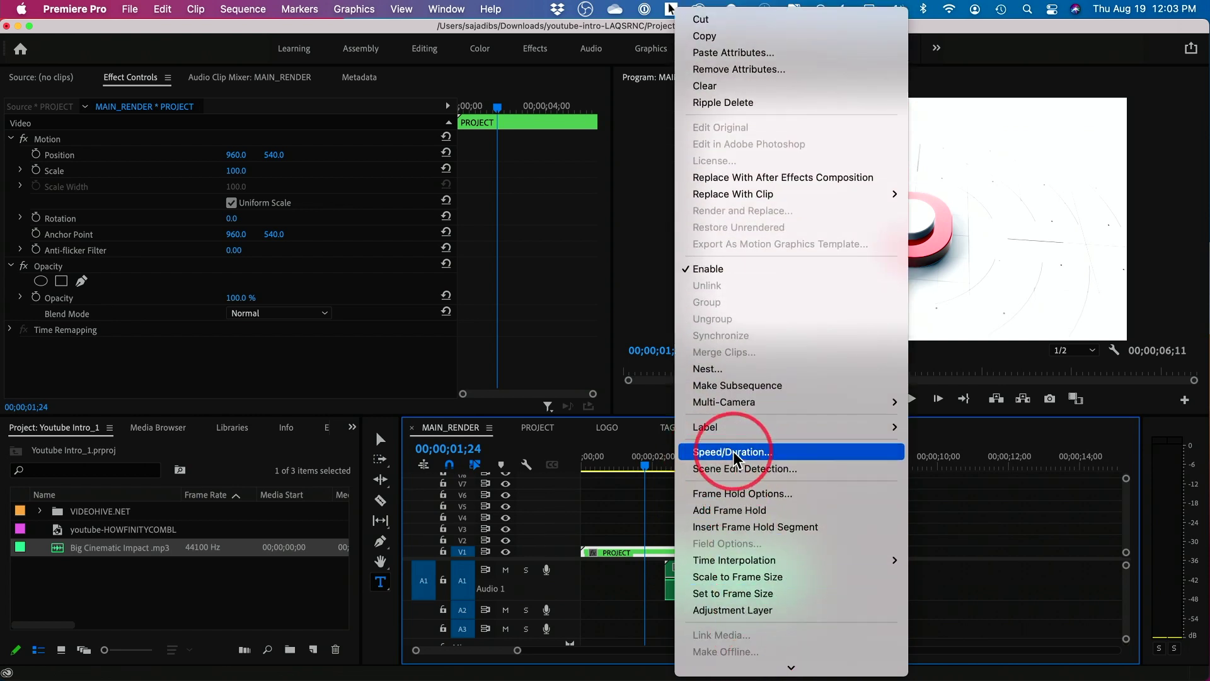
pyautogui.click(733, 453)
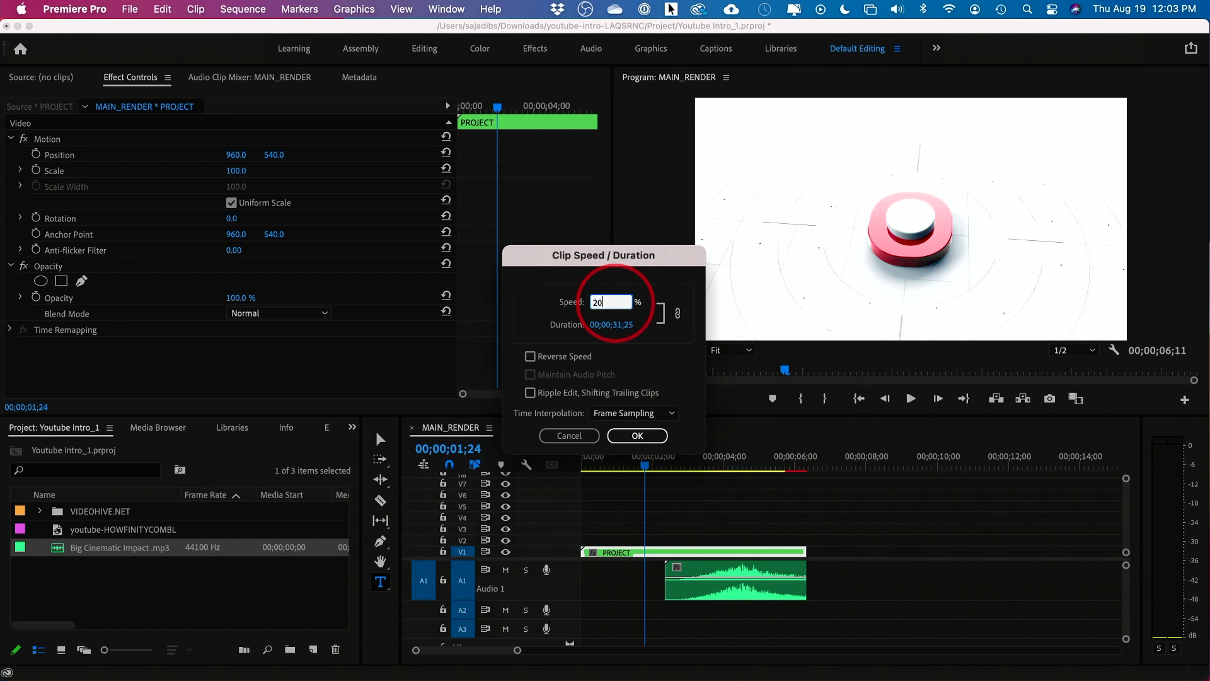
pyautogui.click(637, 436)
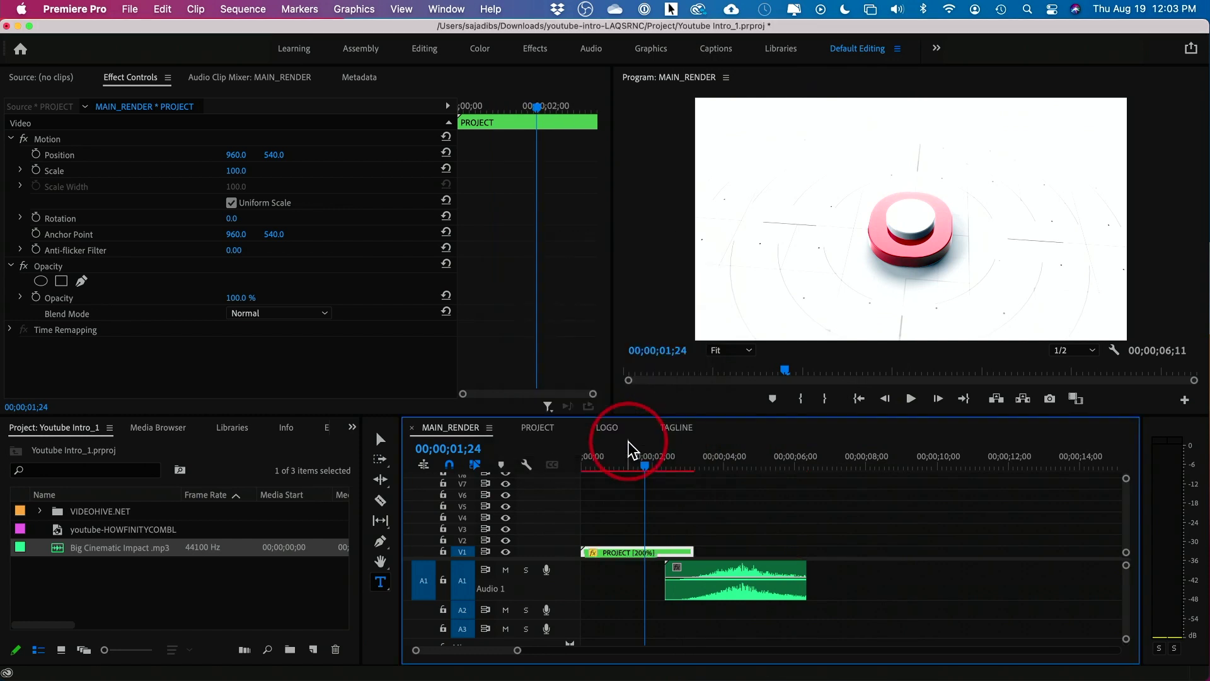
pyautogui.moveTo(656, 466); pyautogui.dragTo(576, 464)
pyautogui.moveTo(726, 585); pyautogui.dragTo(631, 581)
# - Extend the sped-up PROJECT clip so it ends exactly at 04;00
pyautogui.press('space')
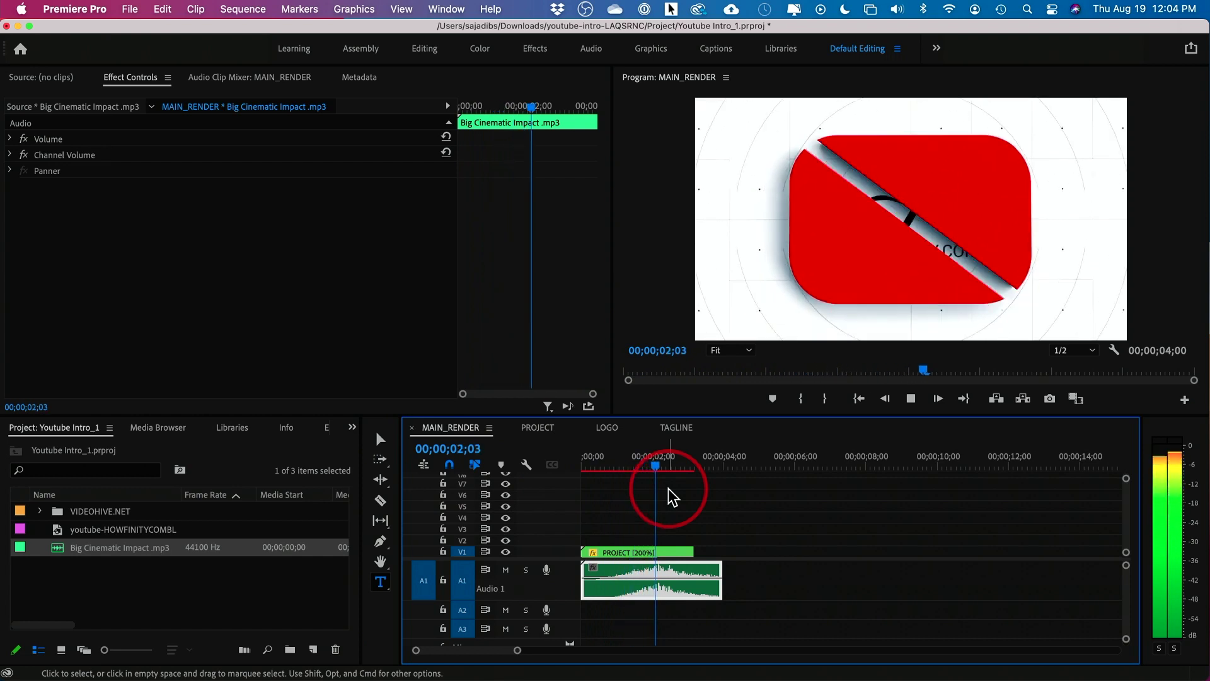
pyautogui.press('space')
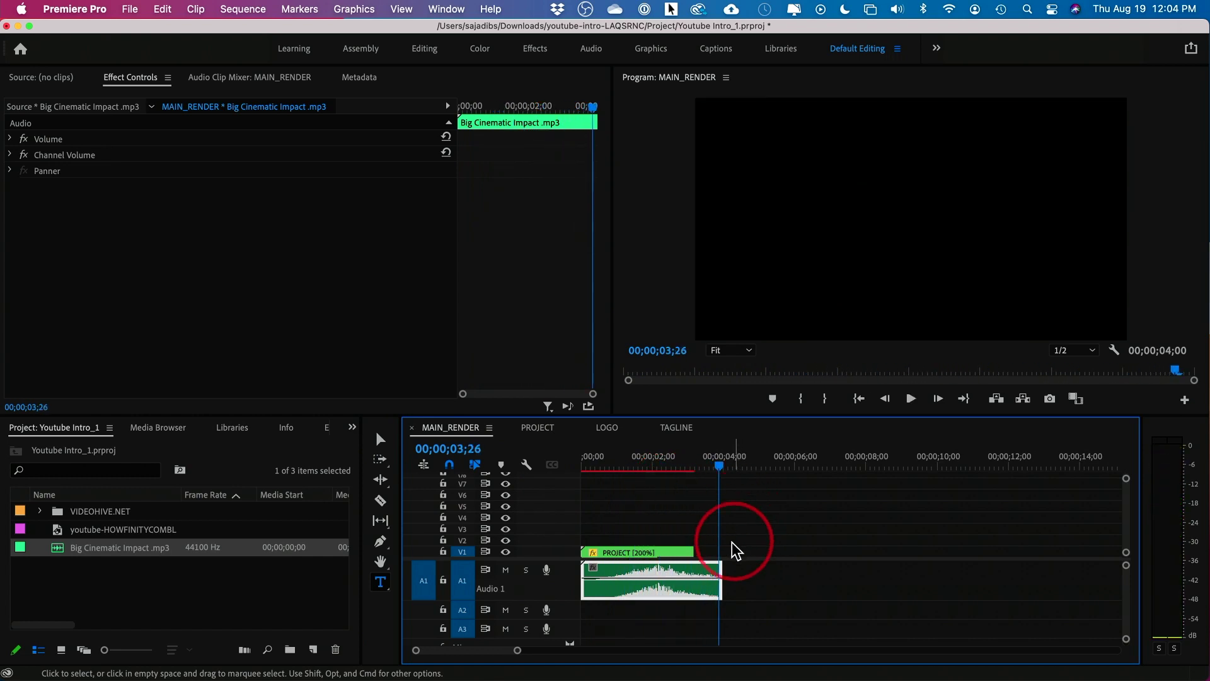
pyautogui.moveTo(694, 552); pyautogui.dragTo(722, 551)
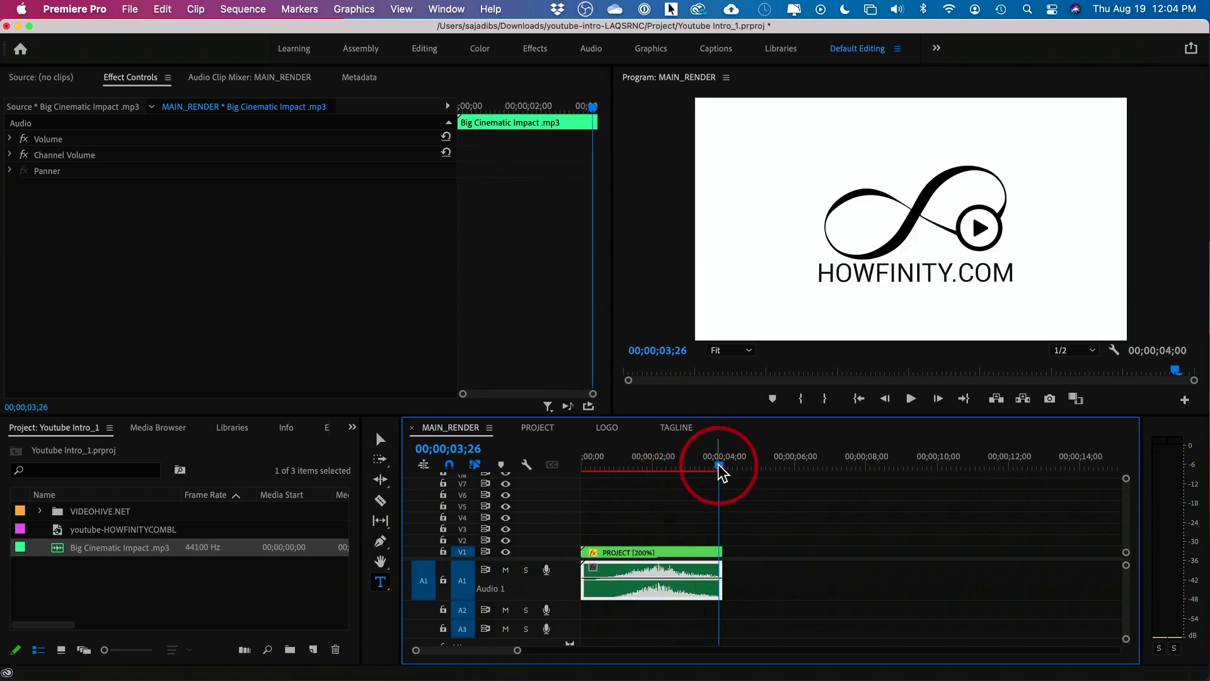
pyautogui.moveTo(717, 464); pyautogui.dragTo(661, 464)
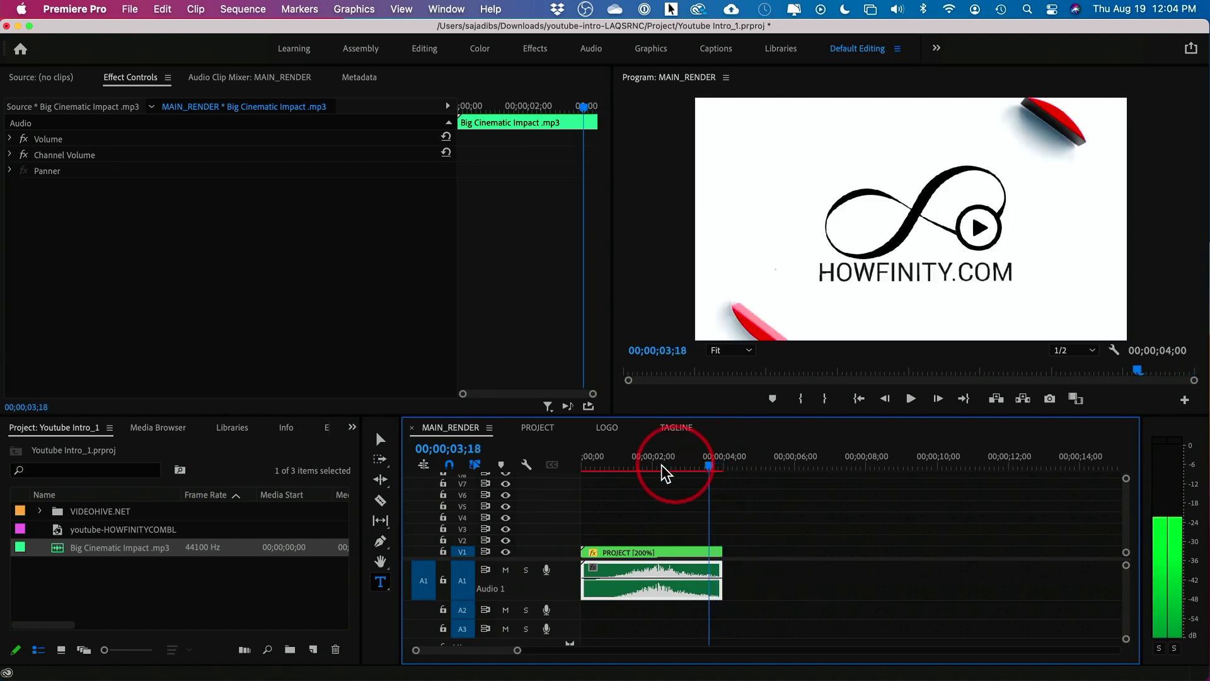
# - Play the four-second intro back from the start to check it
pyautogui.press('Home')
pyautogui.click(682, 498)
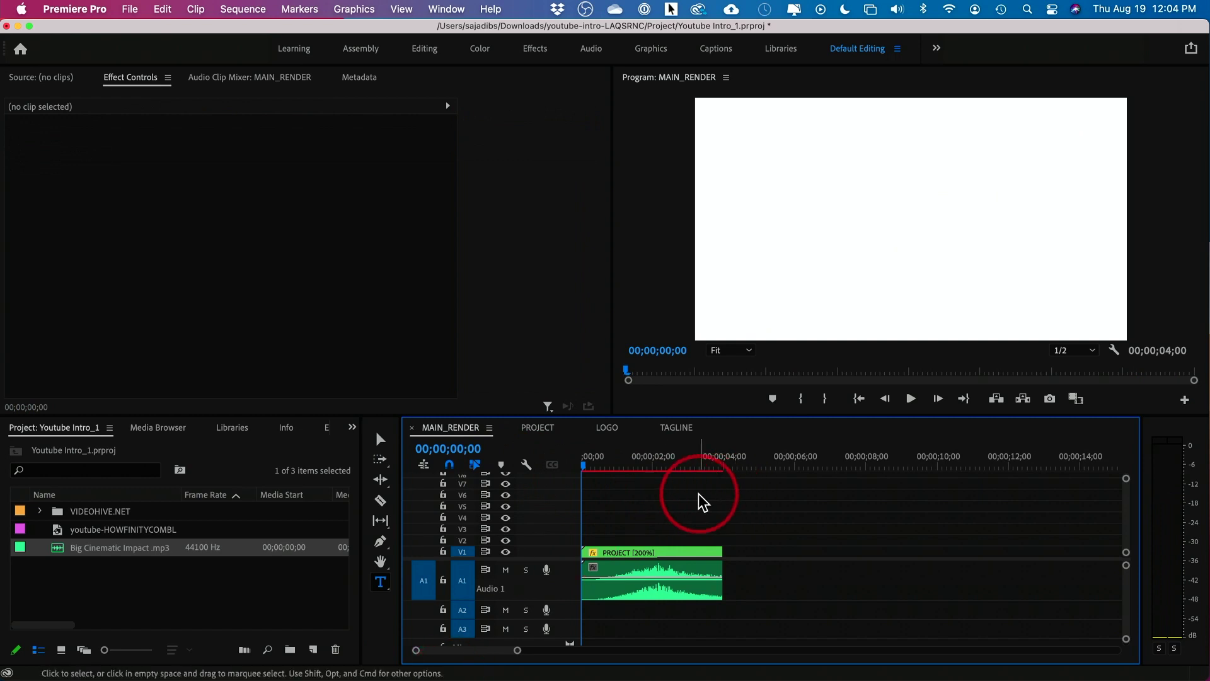
pyautogui.press('space')
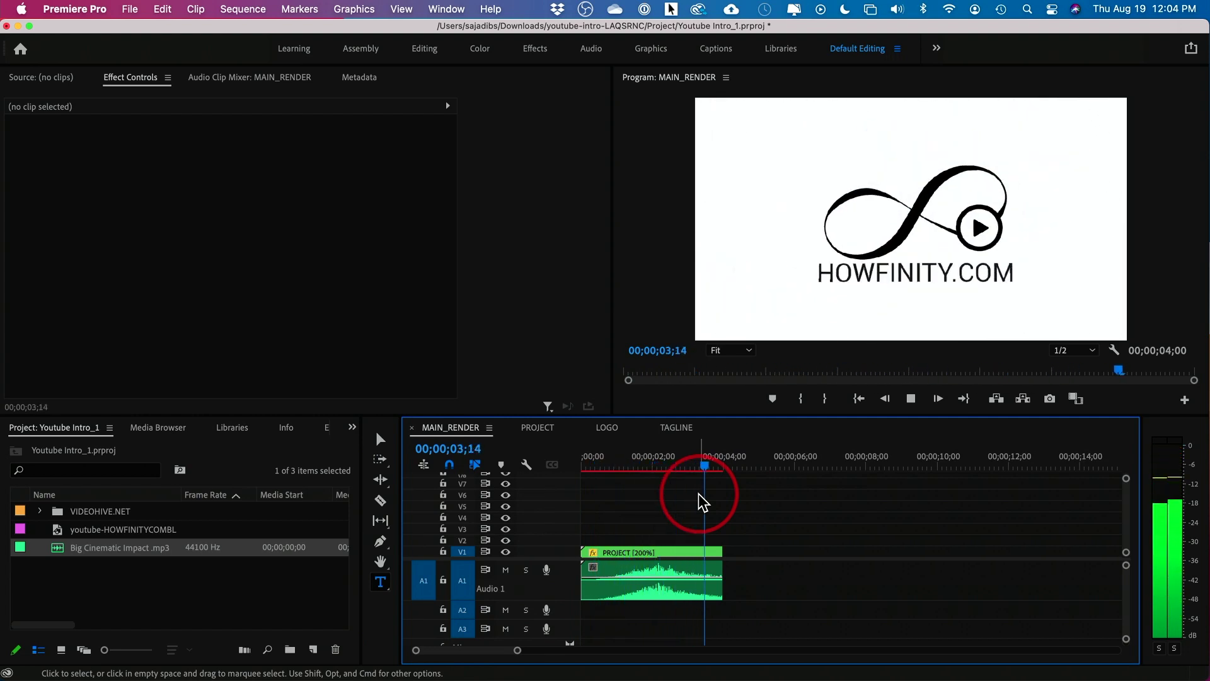
pyautogui.click(707, 459)
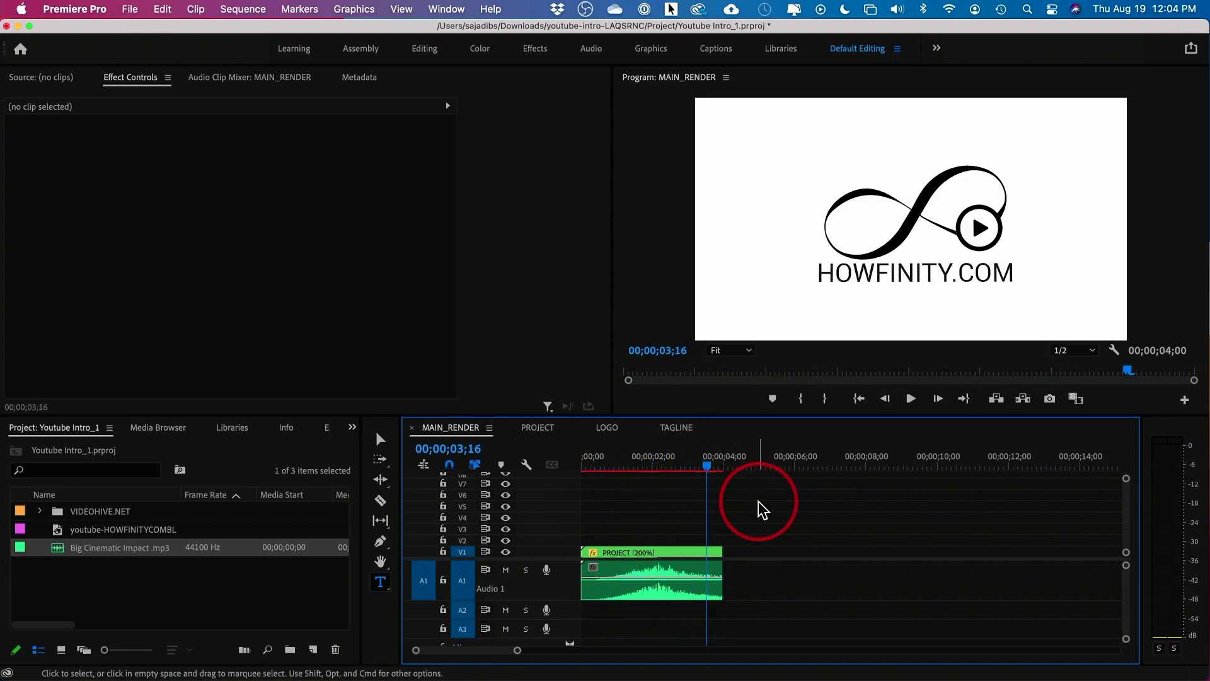
pyautogui.press('Home')
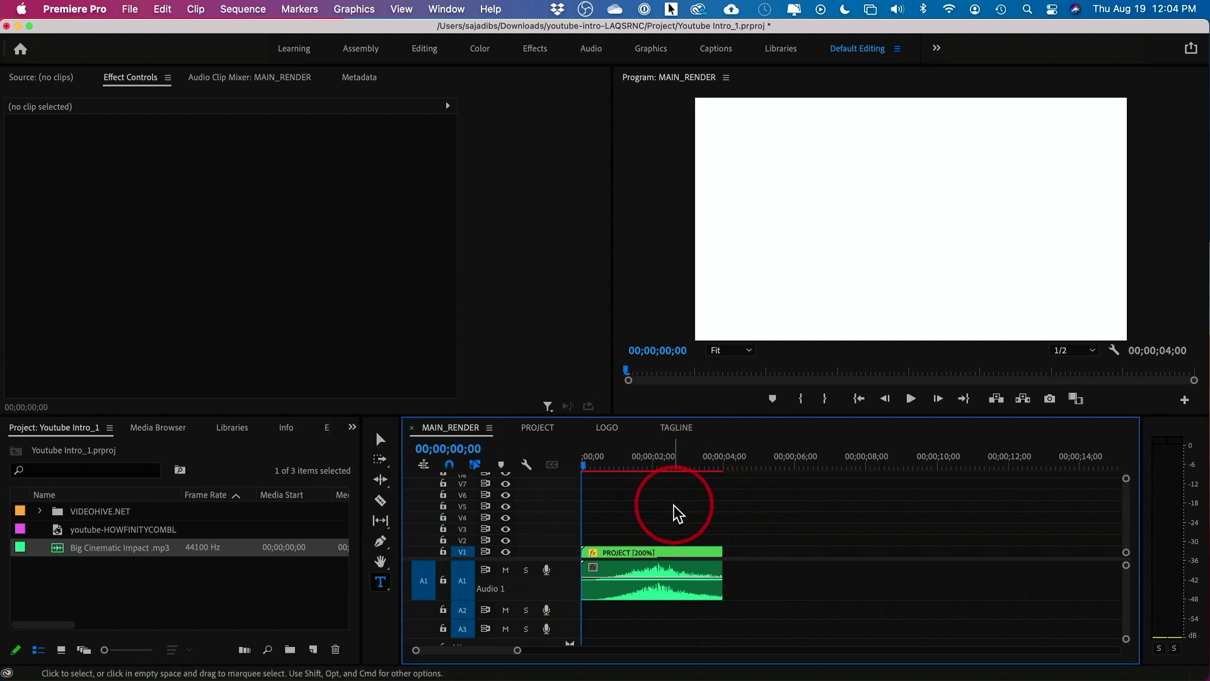
pyautogui.click(758, 521)
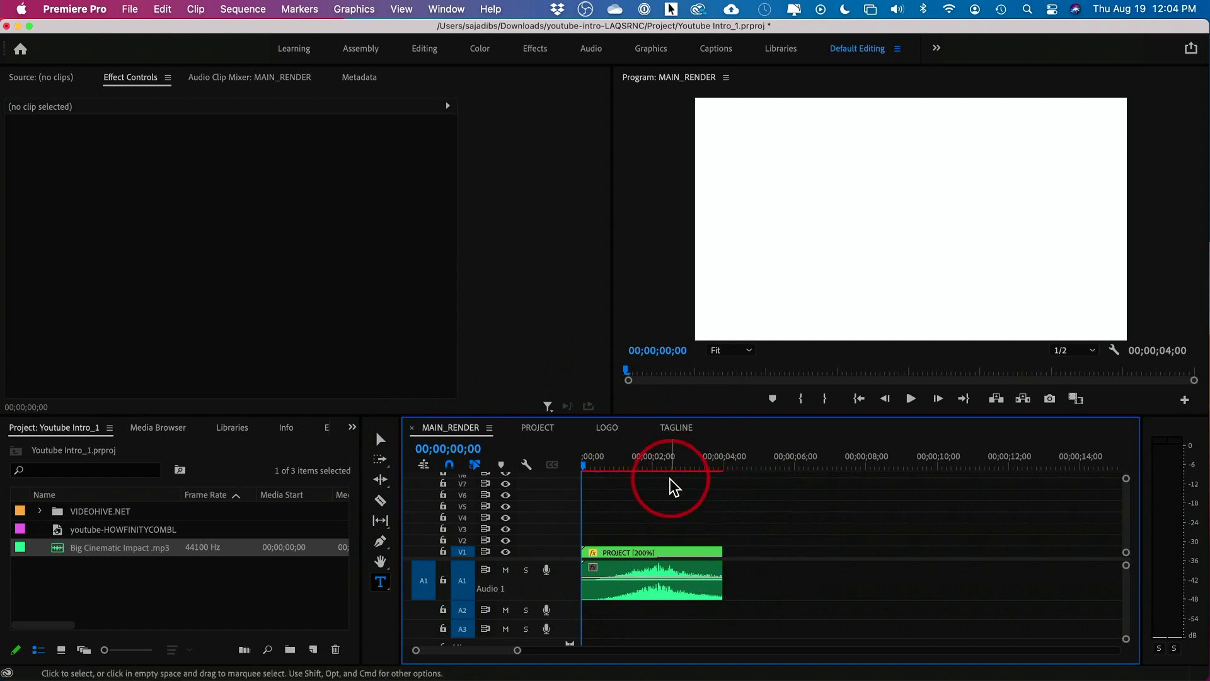
pyautogui.click(116, 6)
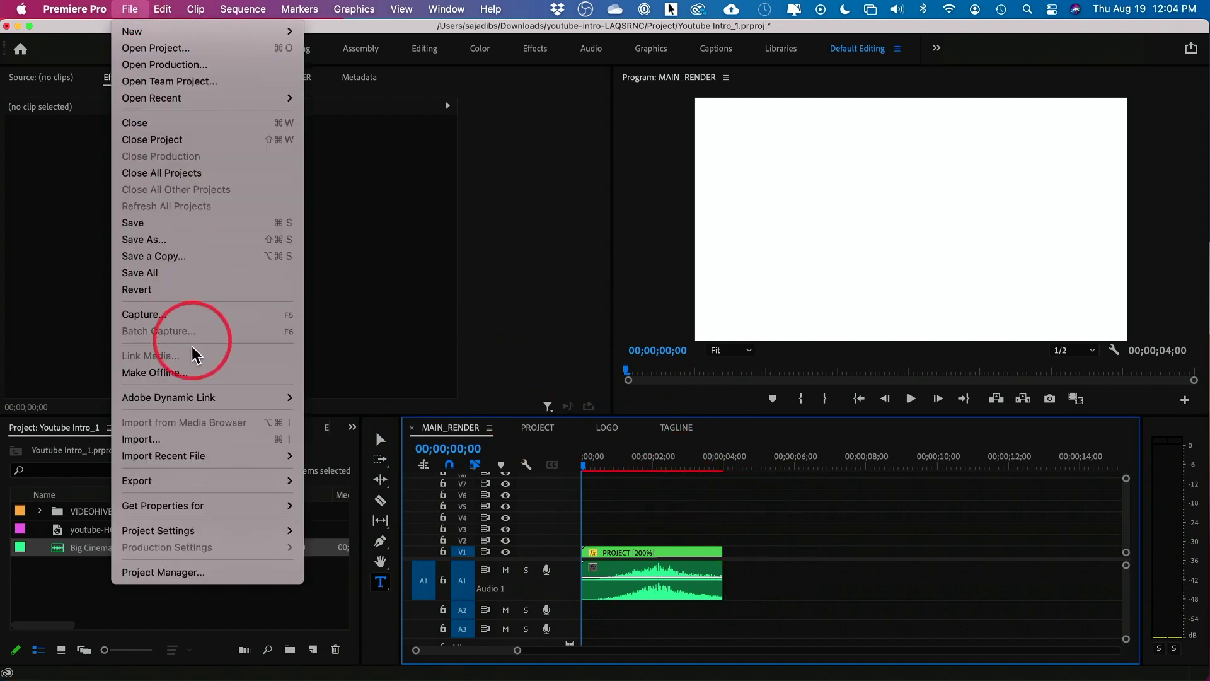
# - Export the sequence as H.264 using the YouTube 1080p Full HD preset
pyautogui.moveTo(198, 482)
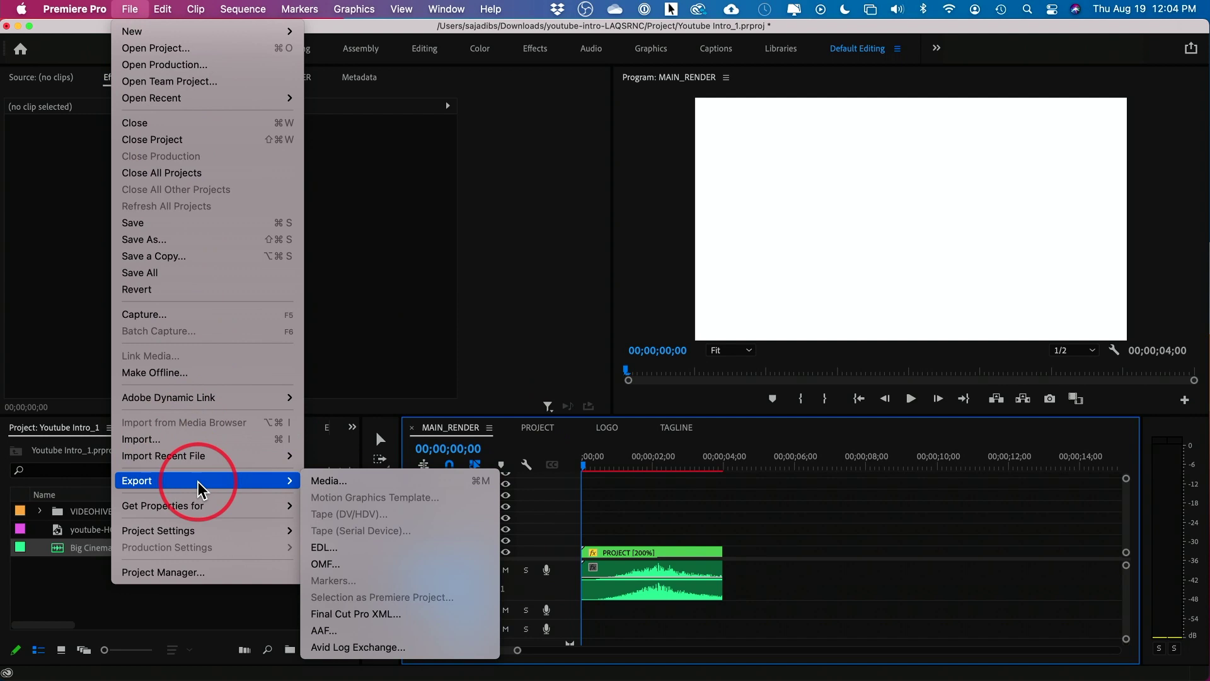
pyautogui.click(347, 483)
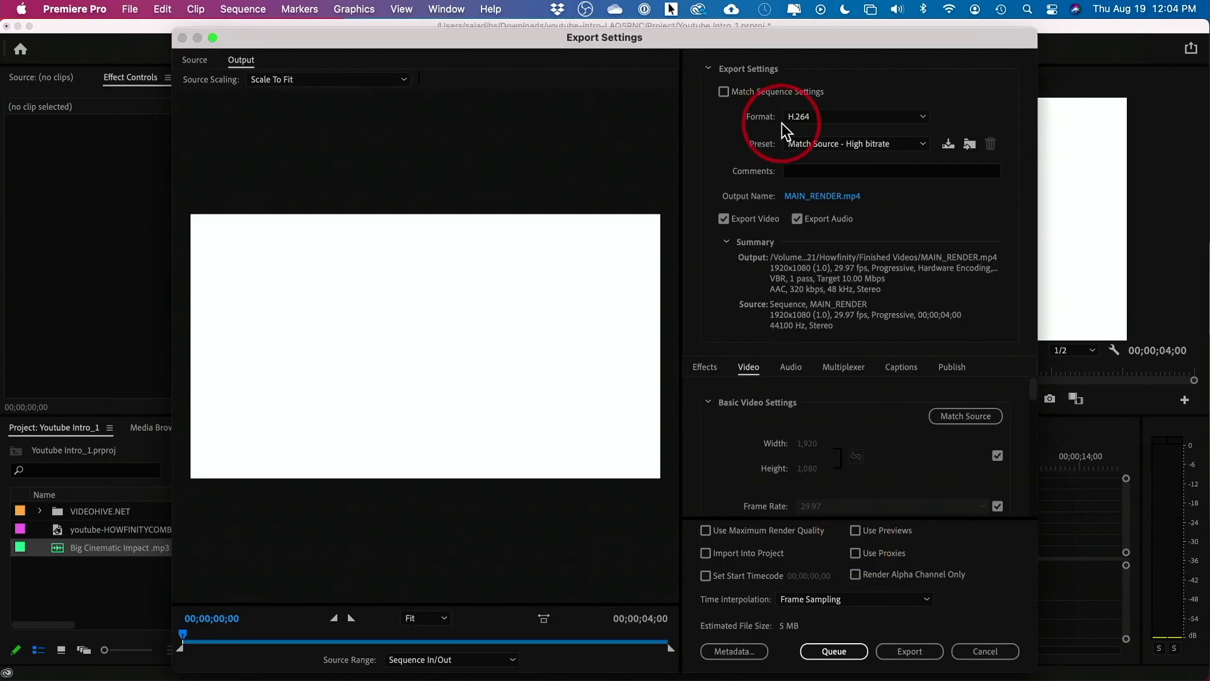
pyautogui.click(802, 120)
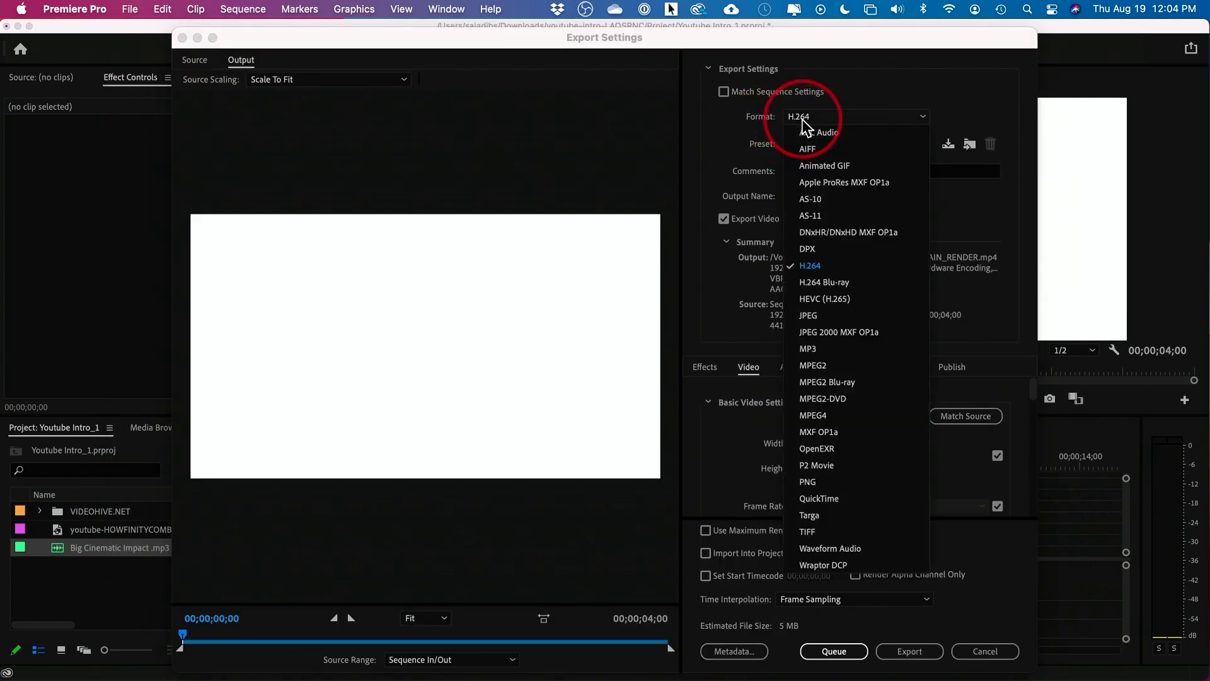
pyautogui.click(797, 266)
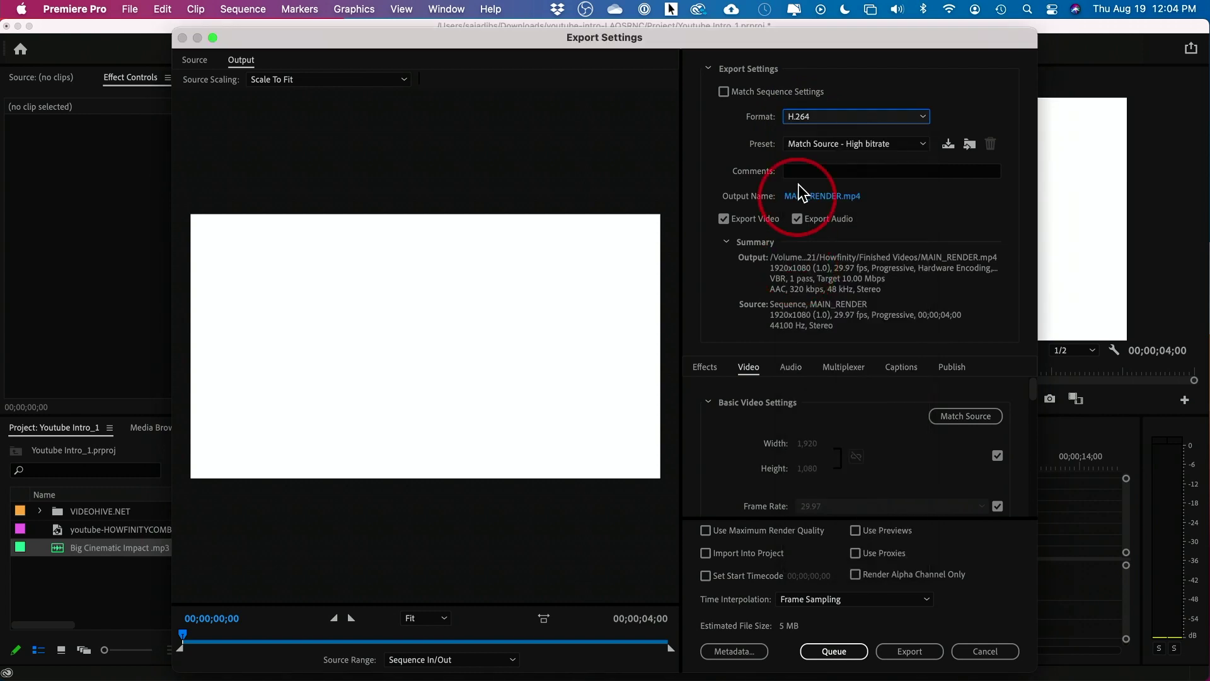
pyautogui.click(825, 144)
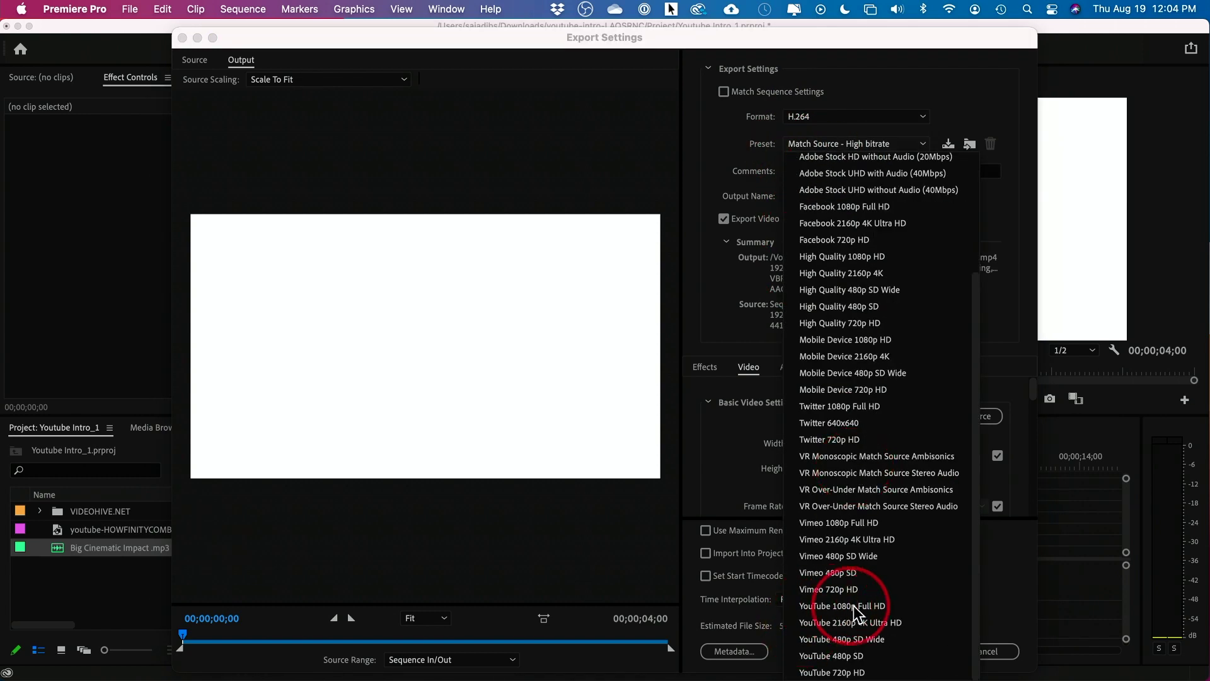
pyautogui.click(856, 607)
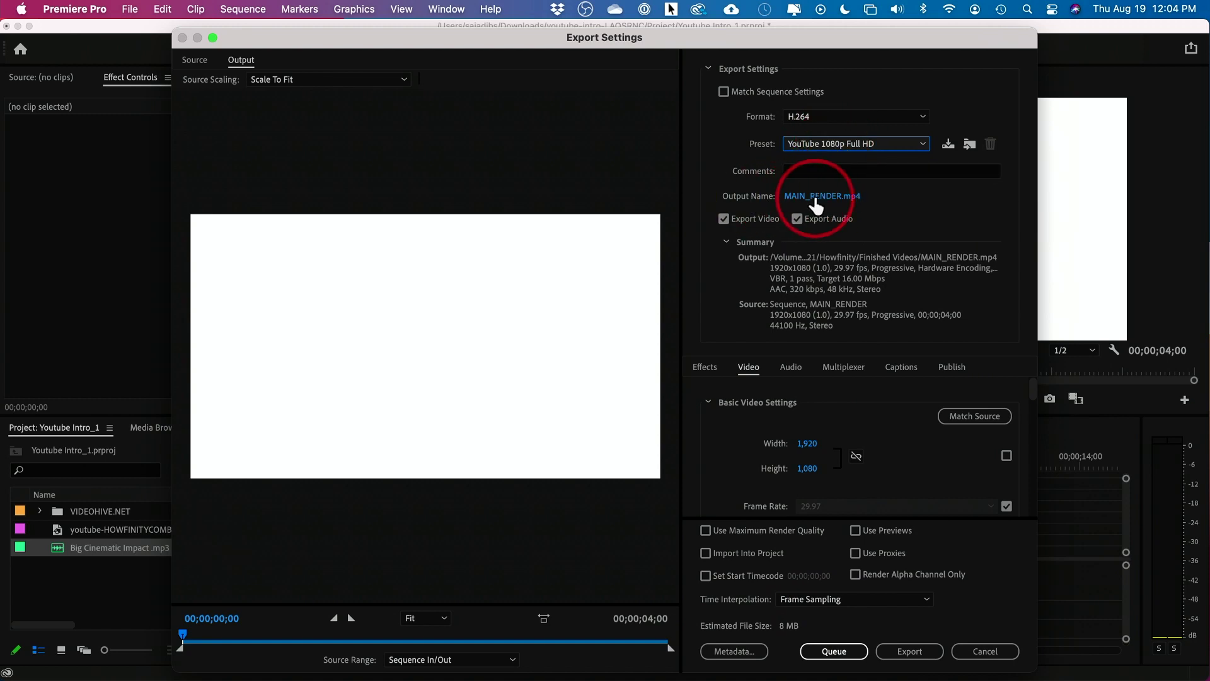
# - Name the output 'Video Intro - Howfinity' in the Logo Intro folder and export it
pyautogui.click(815, 201)
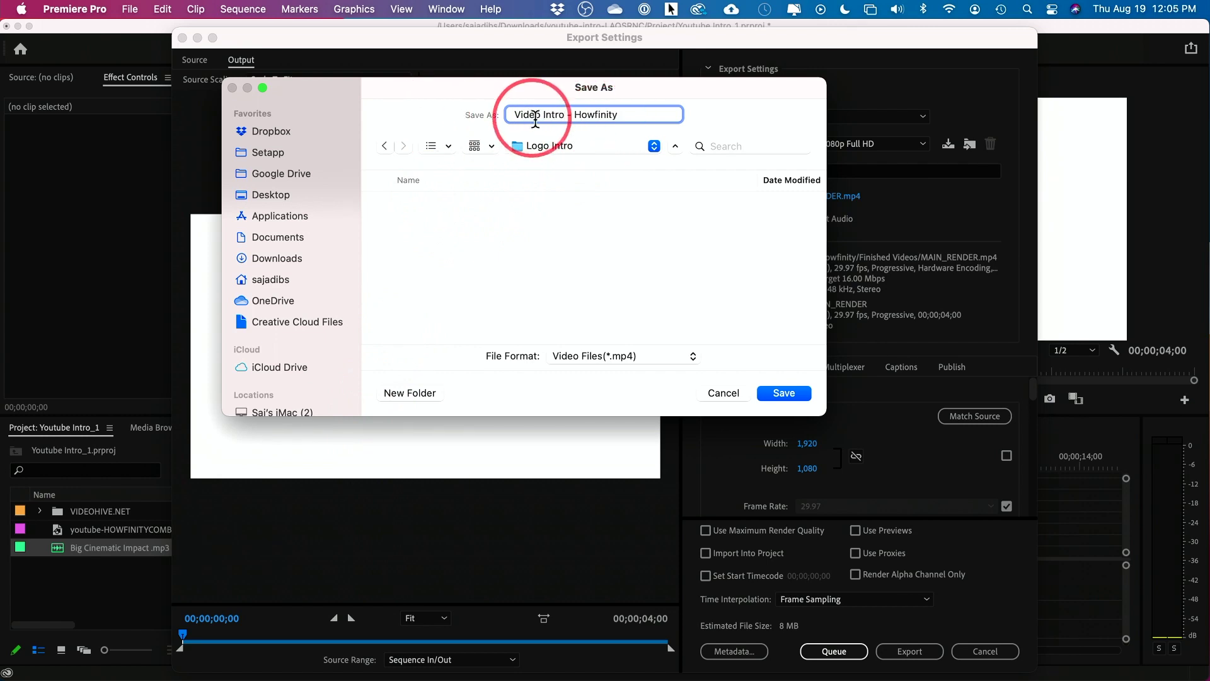
pyautogui.click(784, 393)
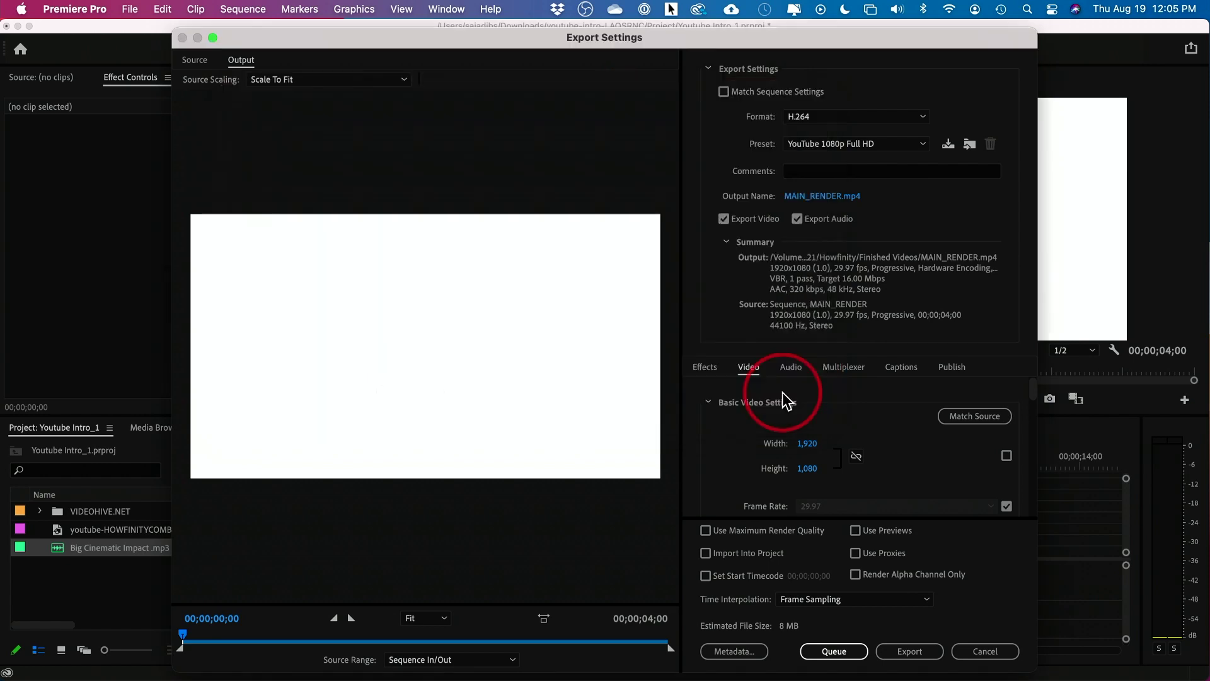
pyautogui.click(906, 653)
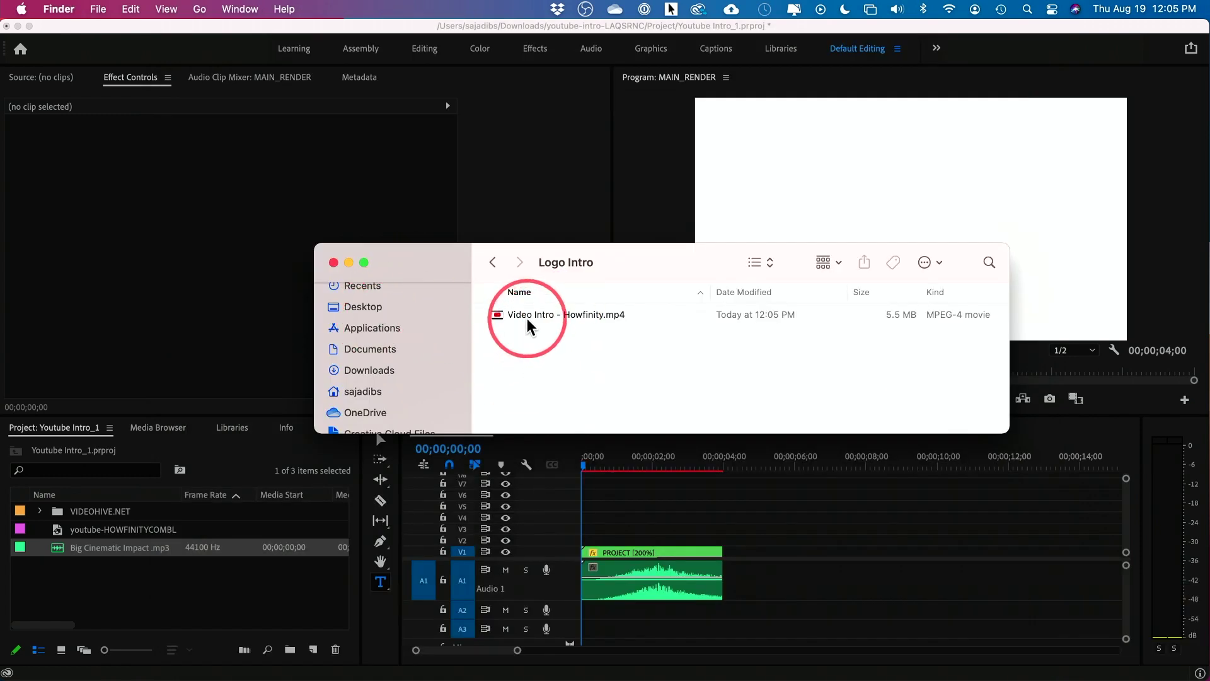
pyautogui.click(527, 319)
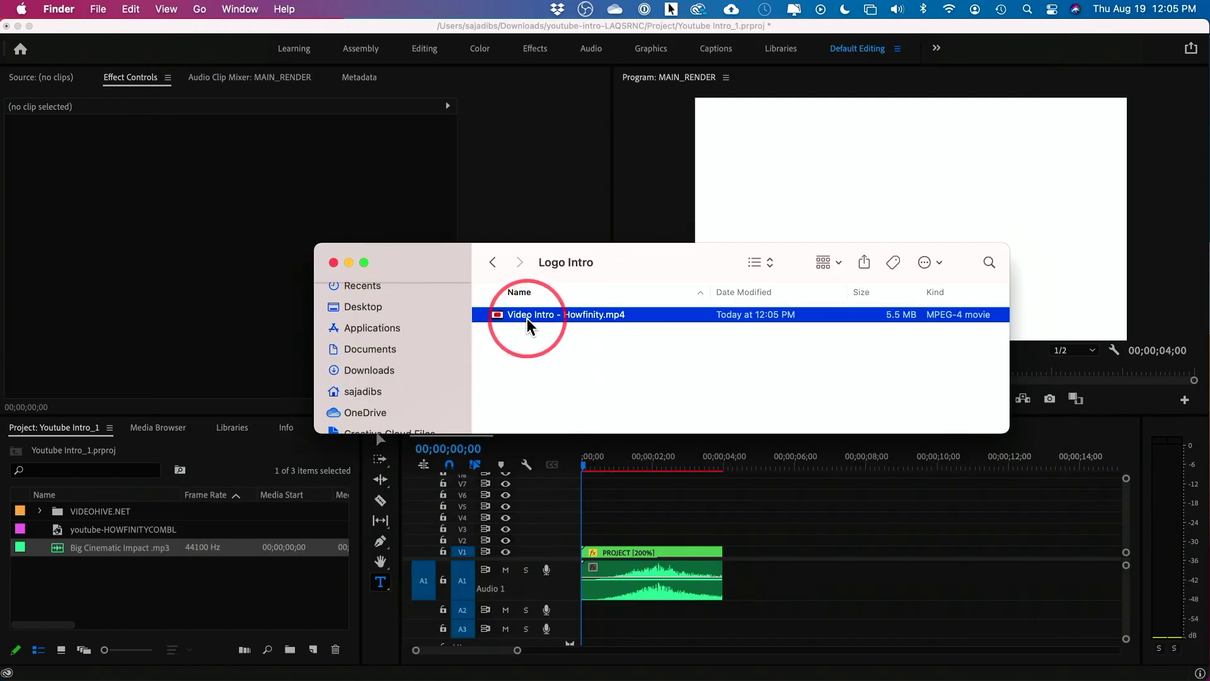
pyautogui.press('space')
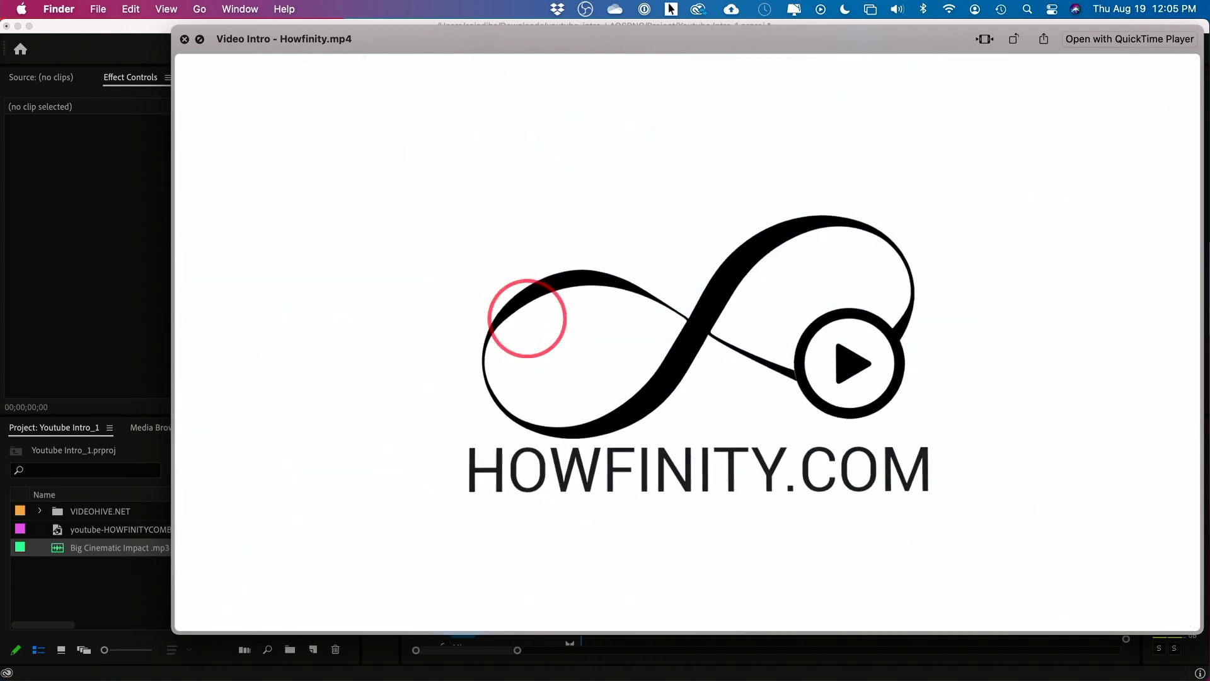
pyautogui.press('space')
pyautogui.moveTo(581, 319); pyautogui.dragTo(672, 528)
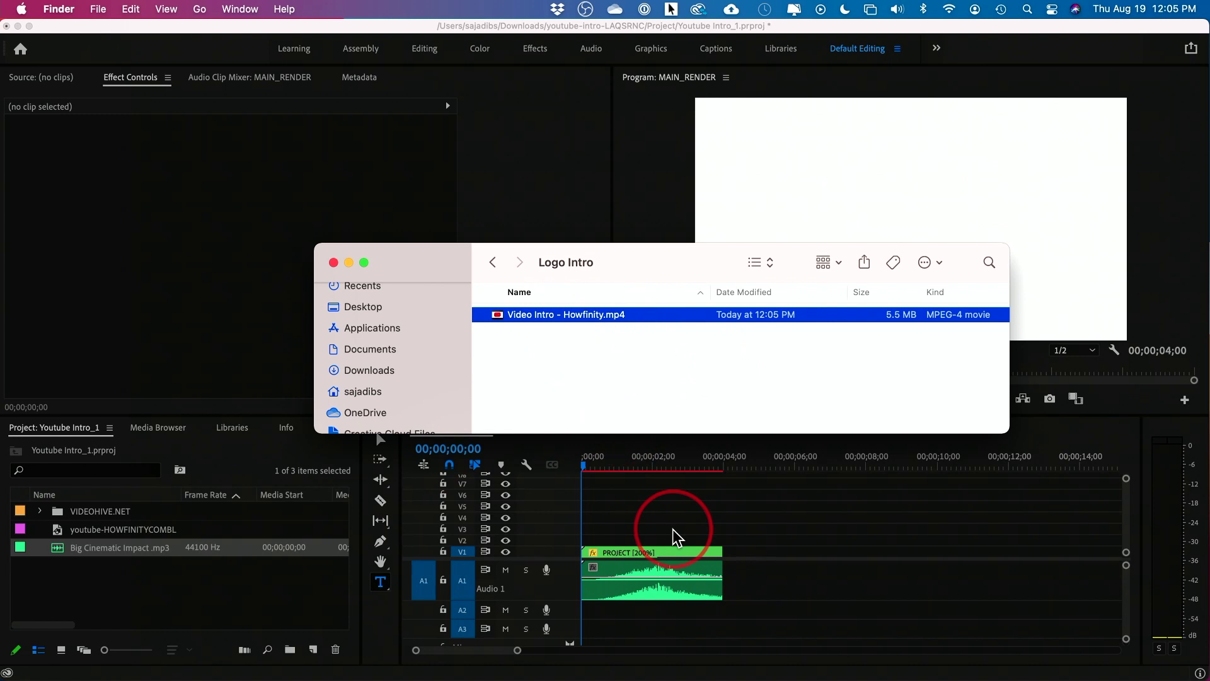